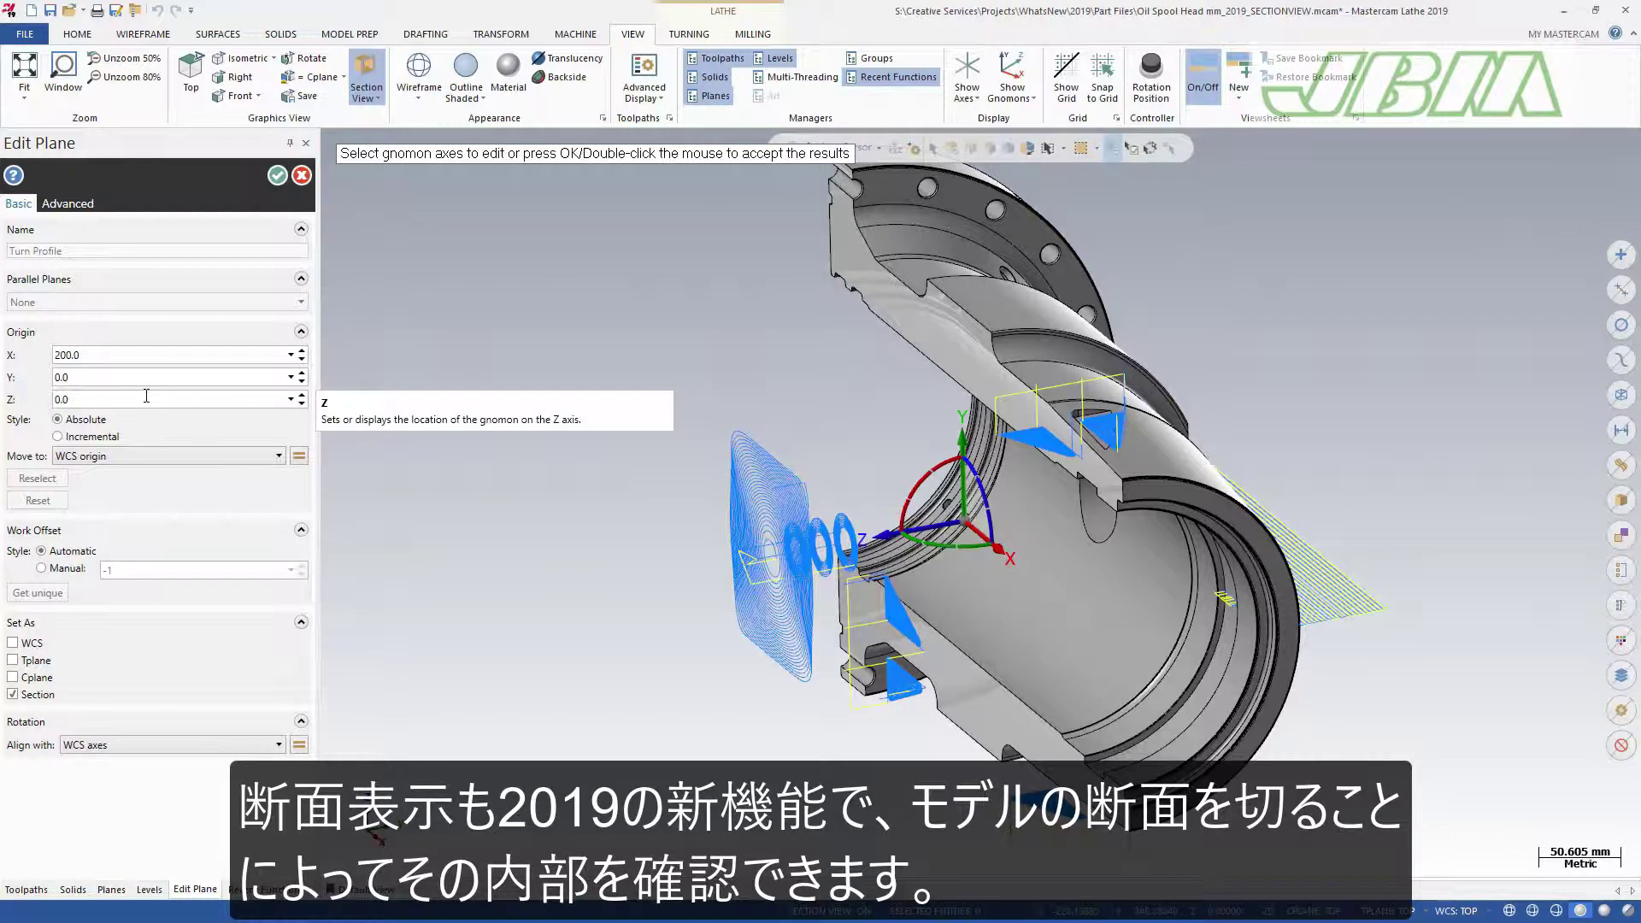
Step: Shift the Turn Profile section plane's Y origin in the negative direction past -167 to move the section cut through the spool head
{"action": "left_click", "coordinate": [302, 384]}
{"action": "left_click", "coordinate": [302, 384]}
{"action": "left_click", "coordinate": [302, 384]}
{"action": "left_click", "coordinate": [302, 384]}
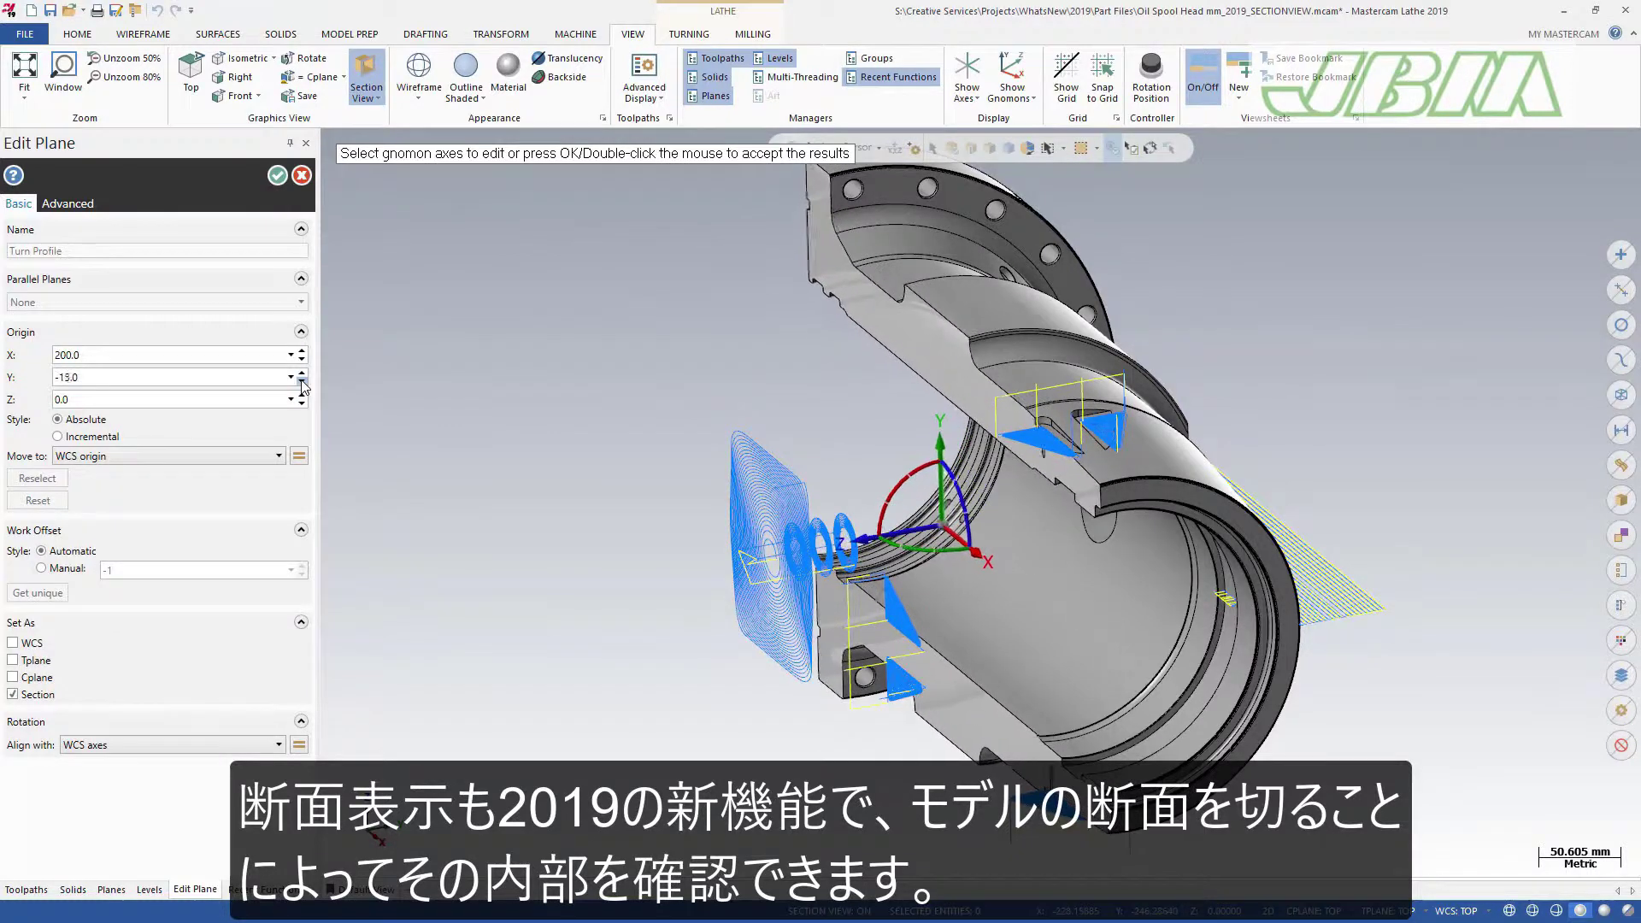
{"action": "left_click", "coordinate": [302, 384]}
{"action": "left_click", "coordinate": [302, 384]}
{"action": "left_click", "coordinate": [302, 384]}
{"action": "left_click", "coordinate": [301, 383]}
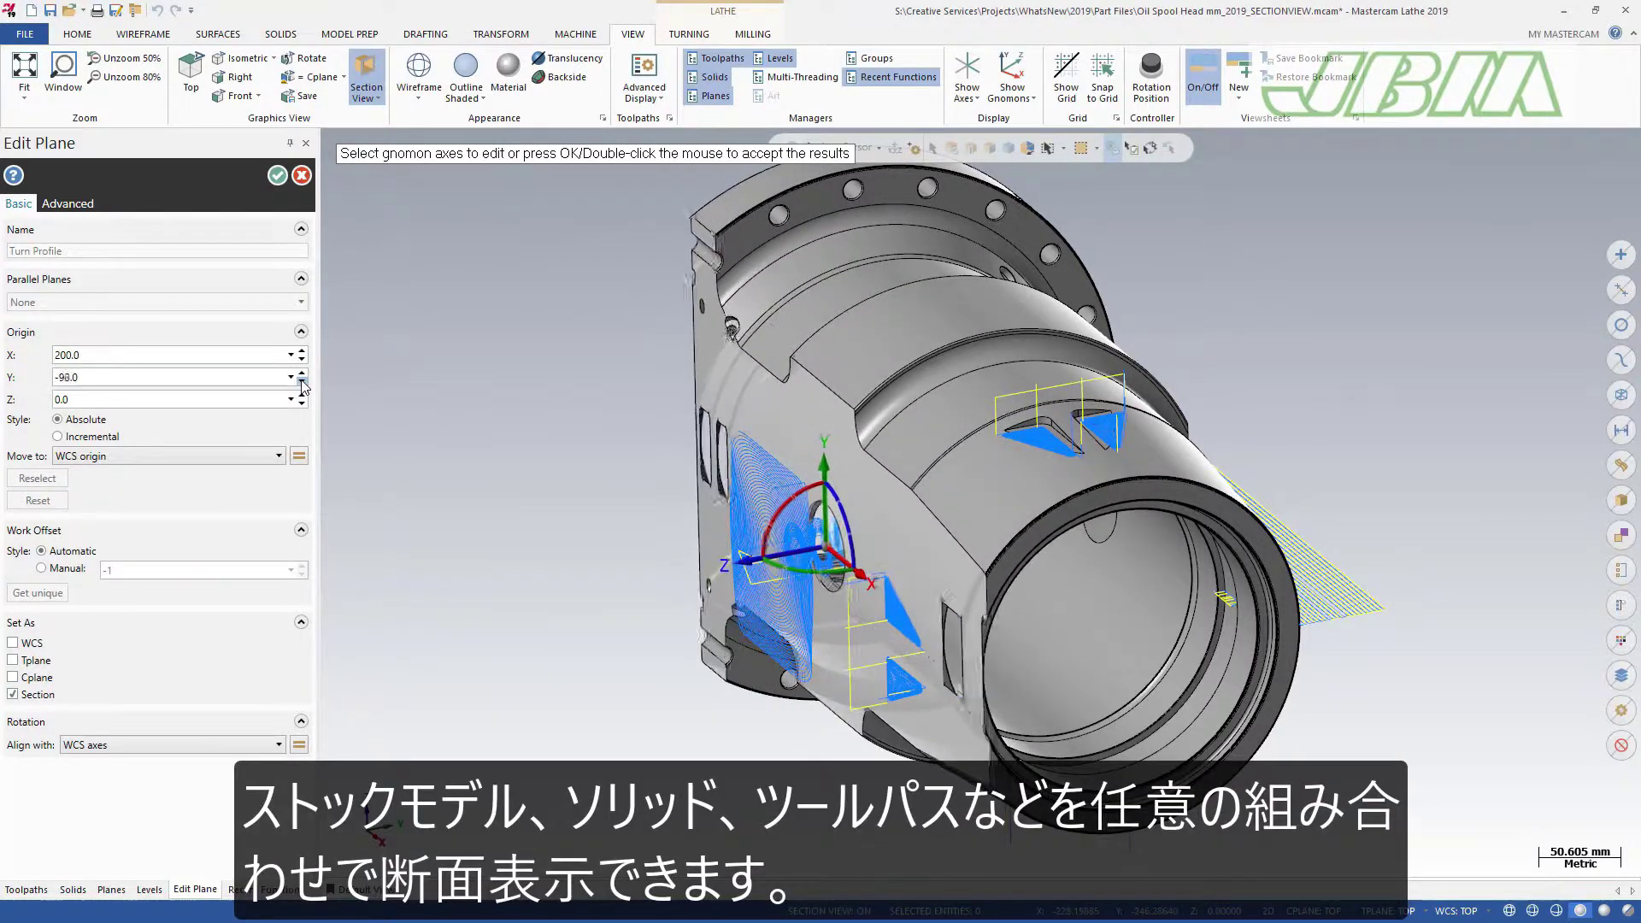
{"action": "left_click", "coordinate": [302, 383]}
{"action": "left_click", "coordinate": [302, 383]}
{"action": "left_click", "coordinate": [302, 384]}
{"action": "left_click", "coordinate": [302, 384]}
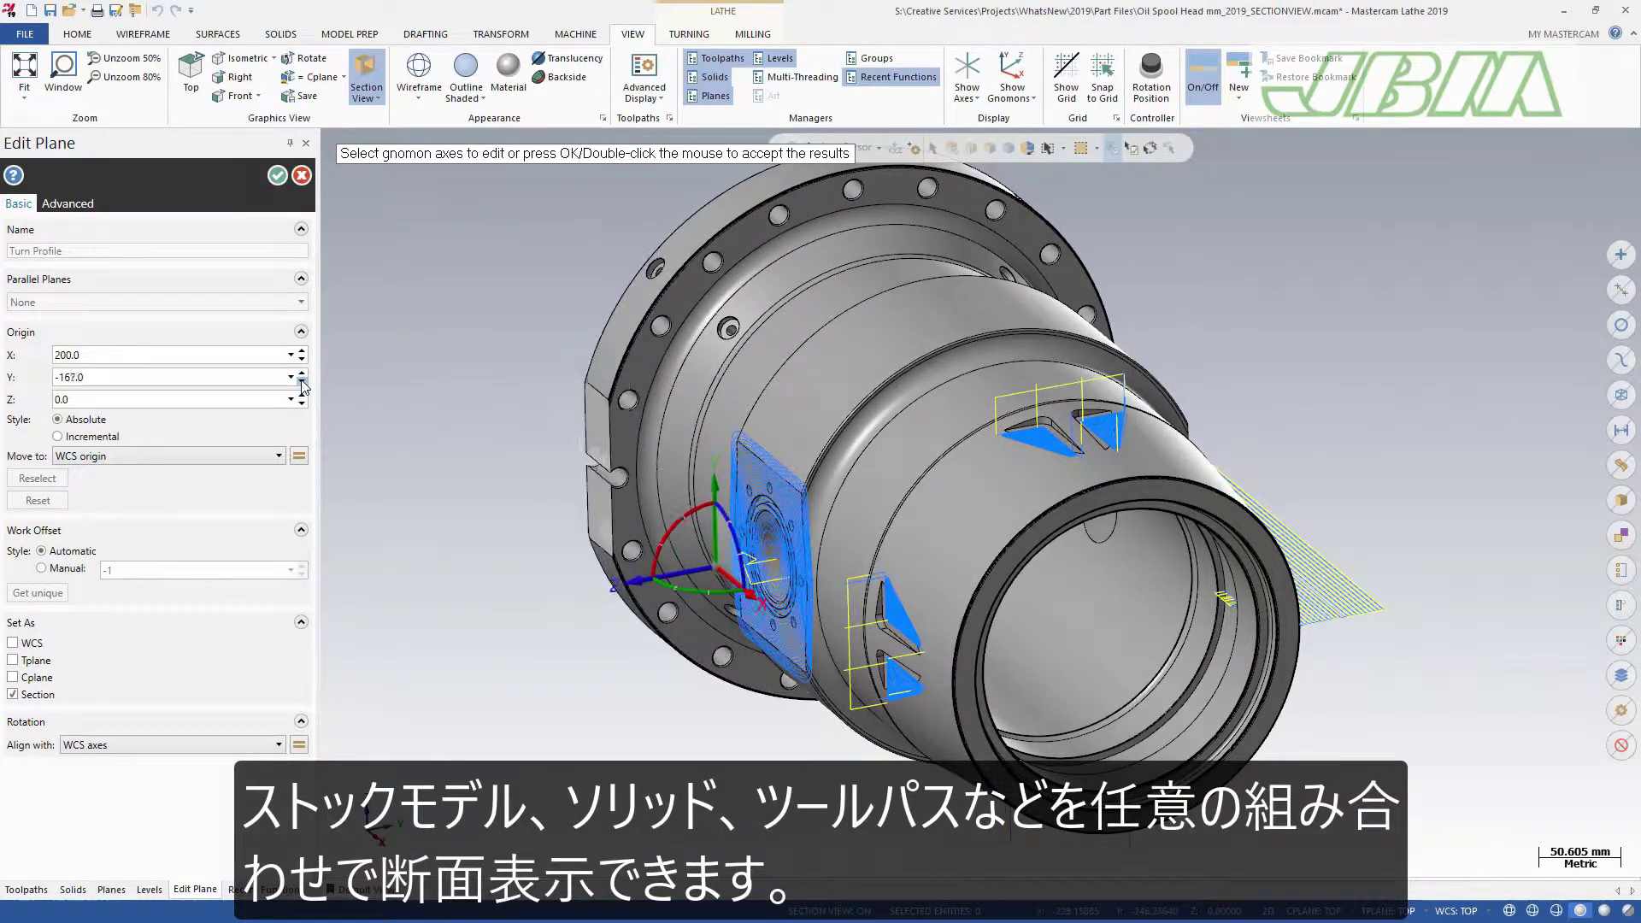
{"action": "left_click", "coordinate": [302, 384]}
{"action": "left_click", "coordinate": [302, 383]}
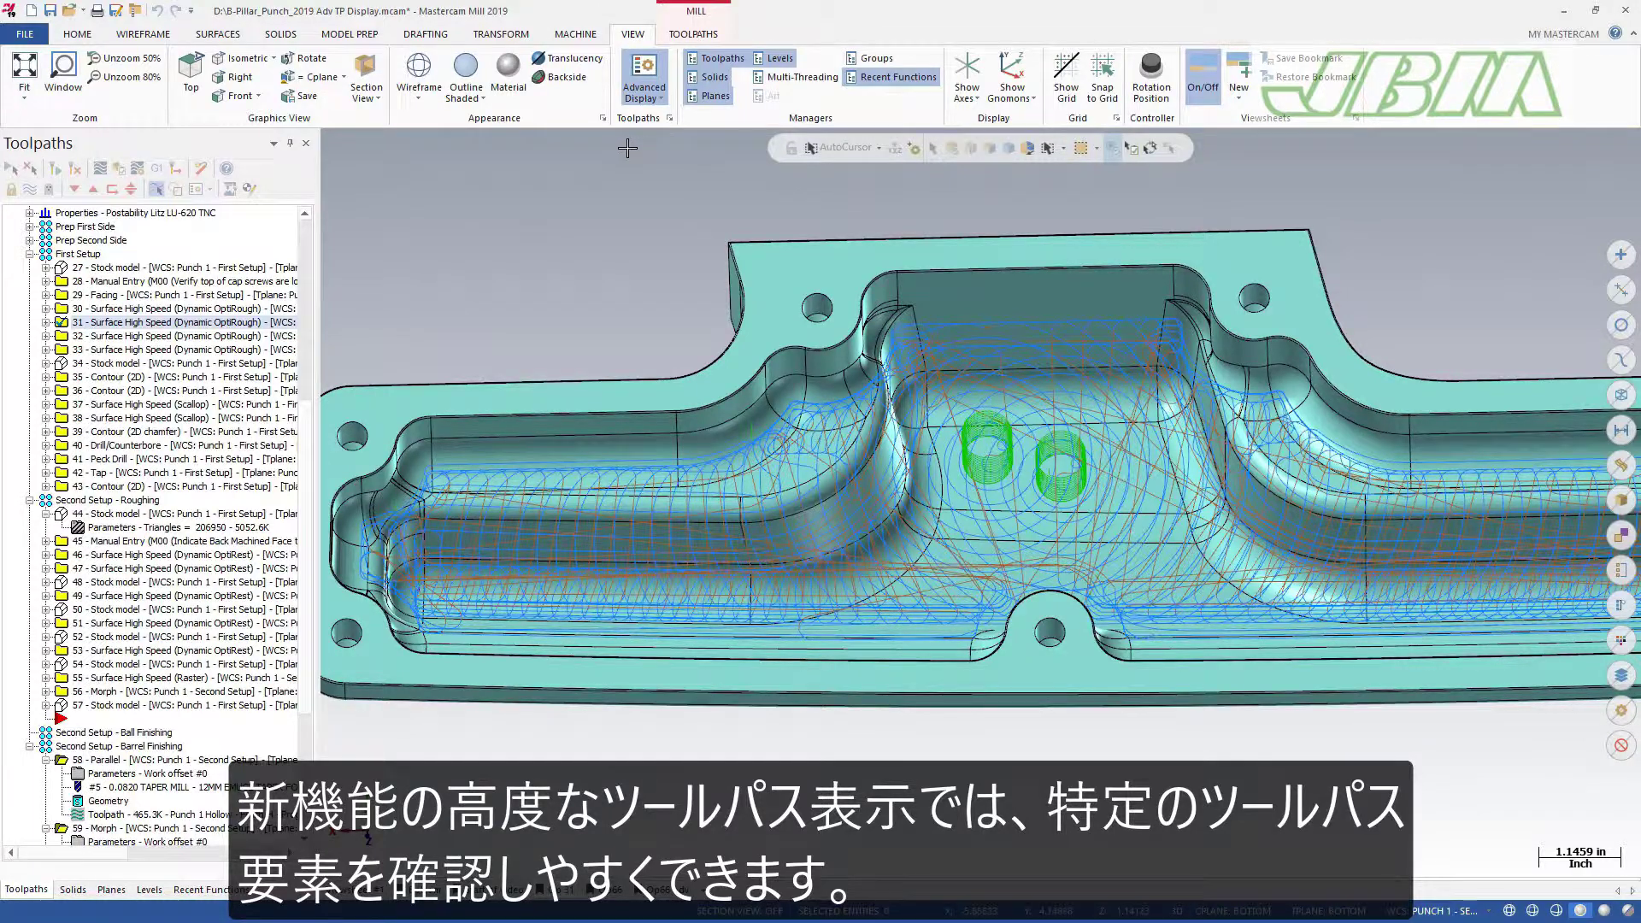
Step: In the Advanced Toolpath Display settings, change the Microlift motion color to red, color 12
{"action": "left_click", "coordinate": [670, 119]}
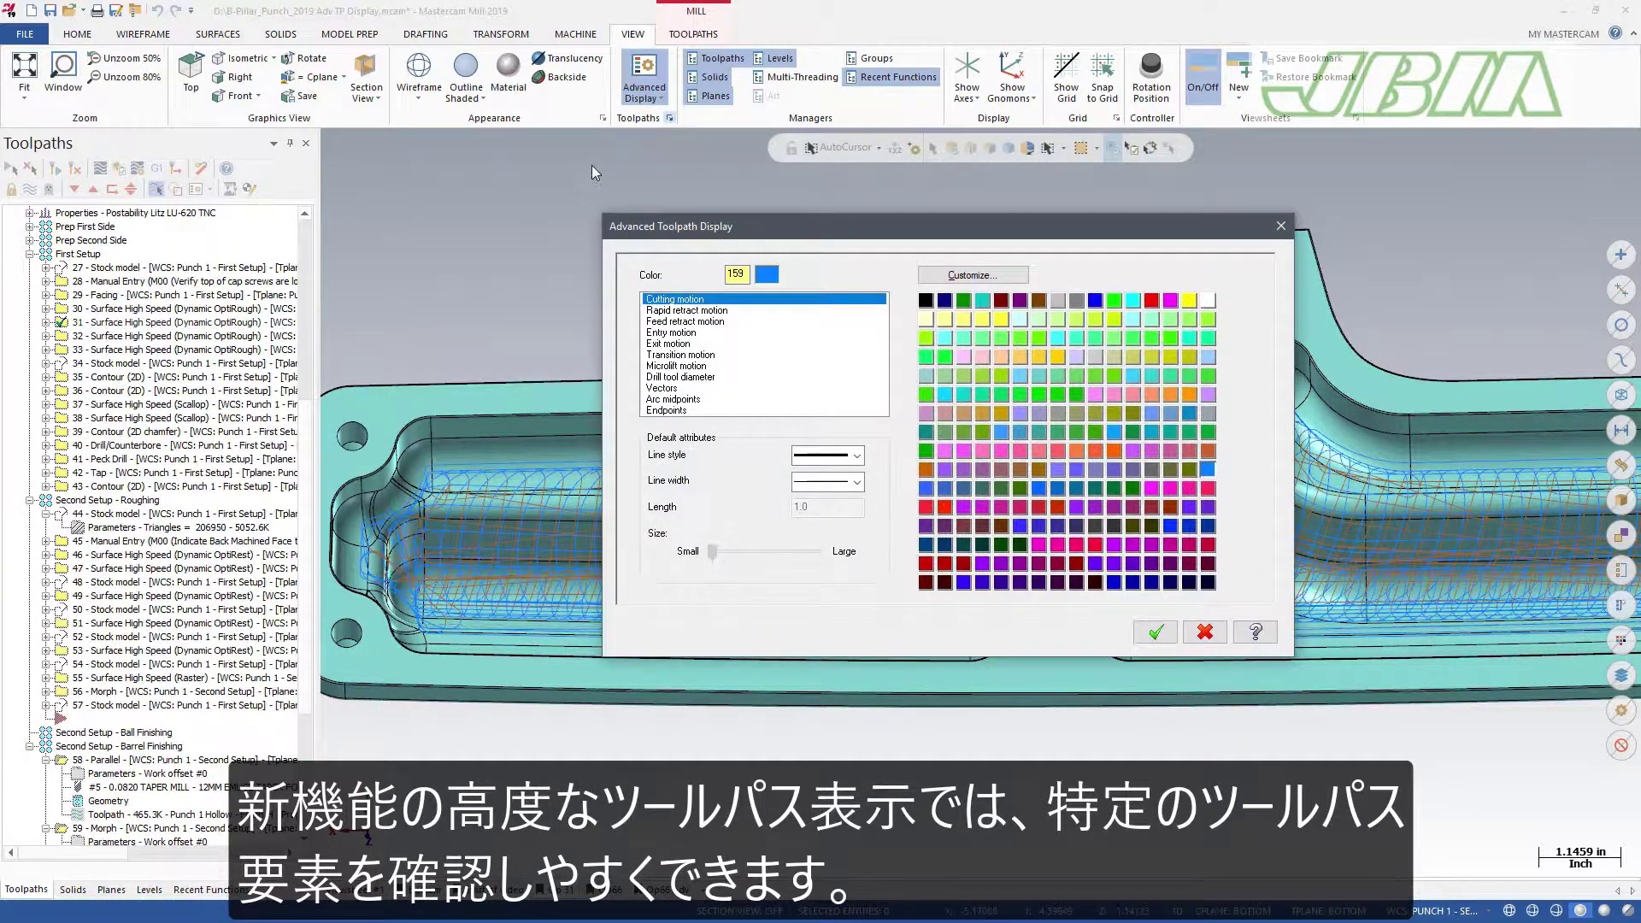
{"action": "left_click", "coordinate": [670, 366]}
{"action": "left_click", "coordinate": [1019, 469]}
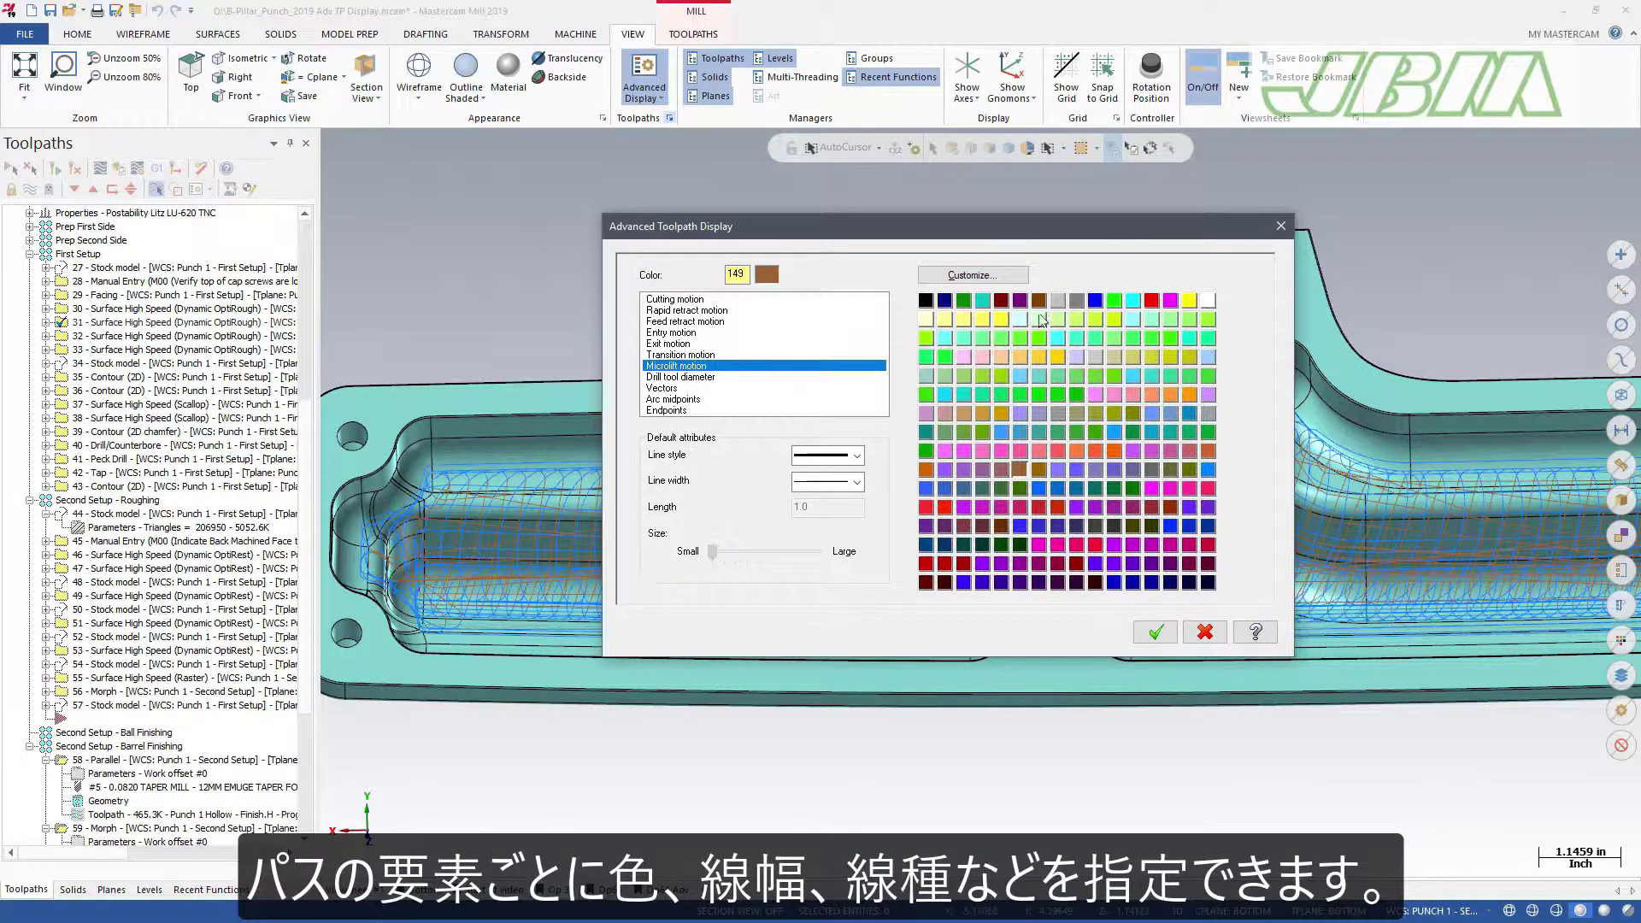
{"action": "left_click", "coordinate": [1150, 301]}
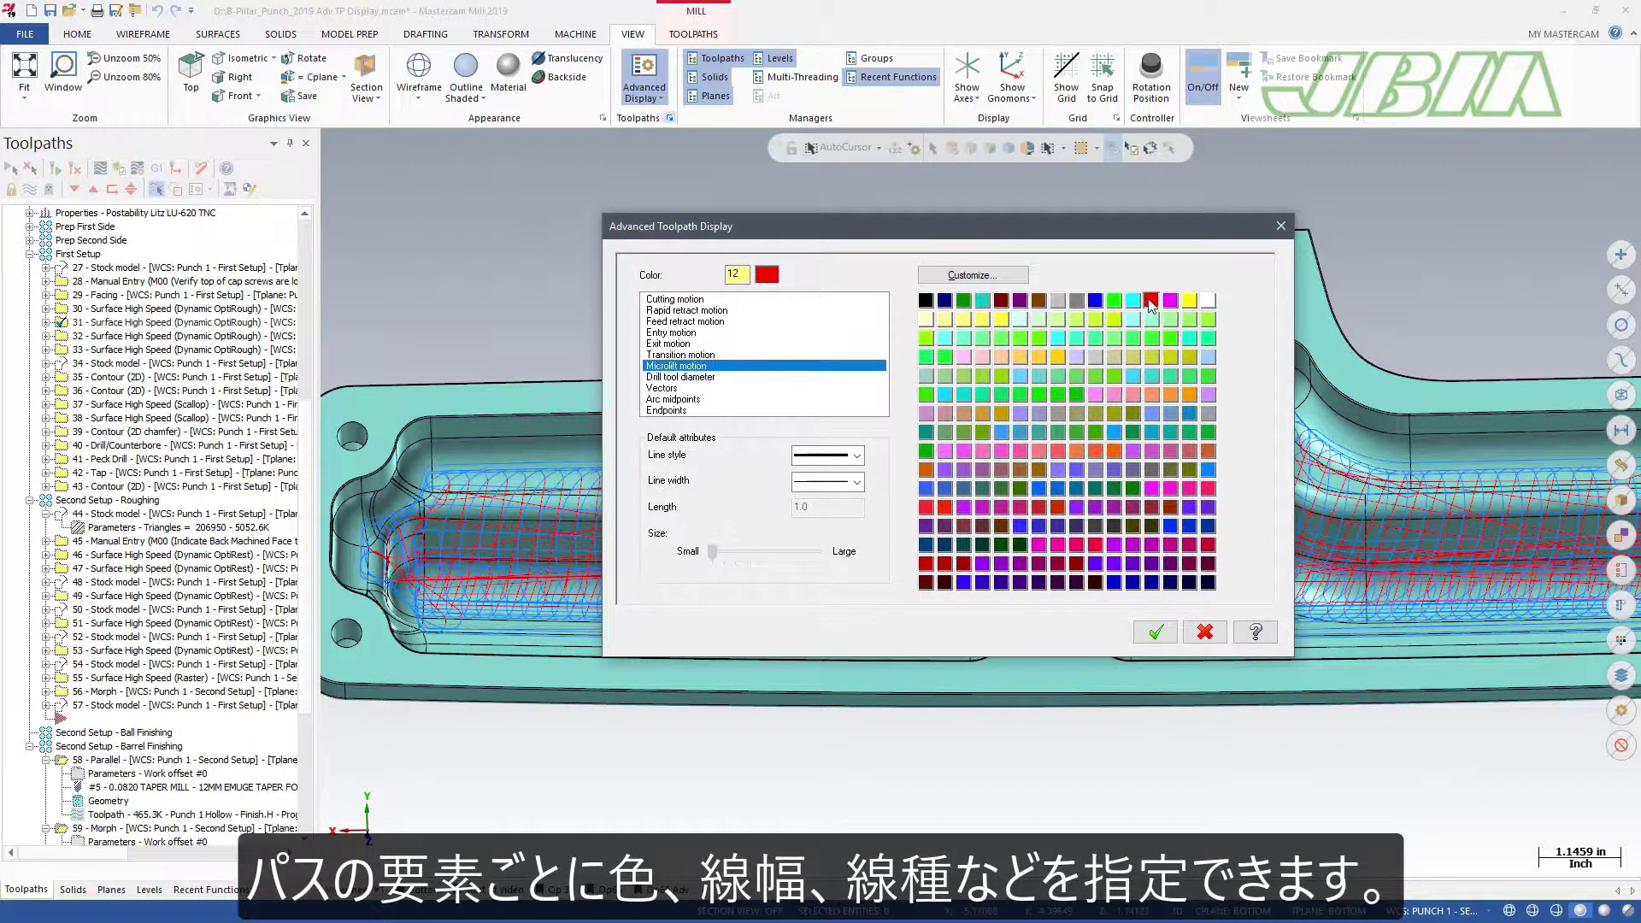
Step: Give Microlift motion a solid line style and a thicker line width, and apply the display settings
{"action": "left_click", "coordinate": [858, 456]}
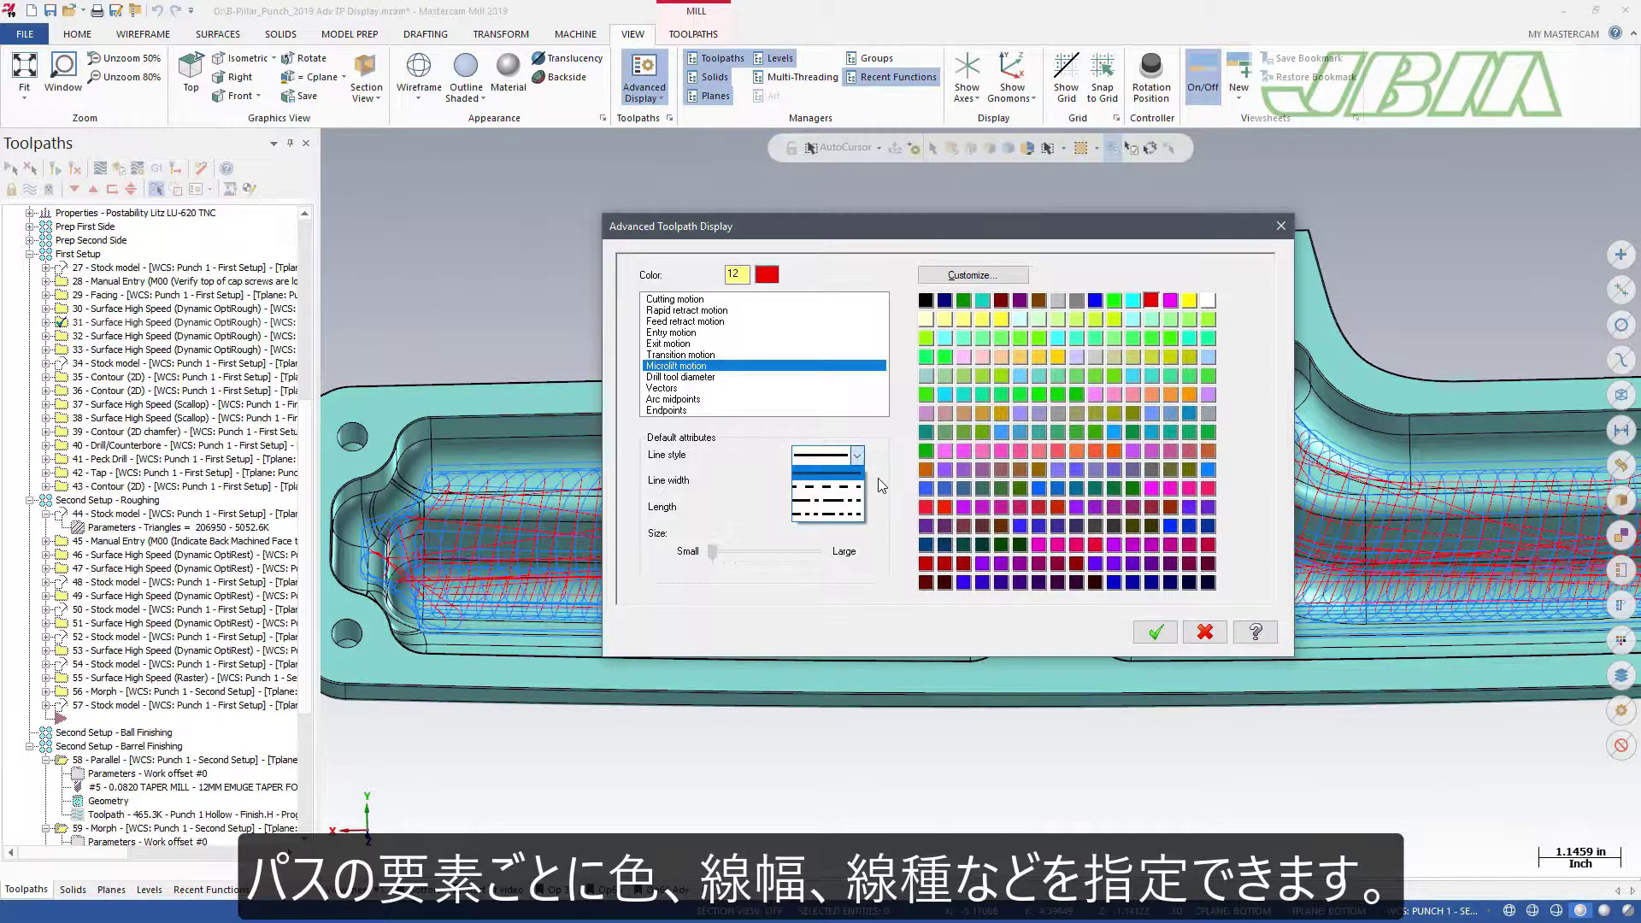
{"action": "left_click", "coordinate": [824, 470]}
{"action": "left_click", "coordinate": [857, 483]}
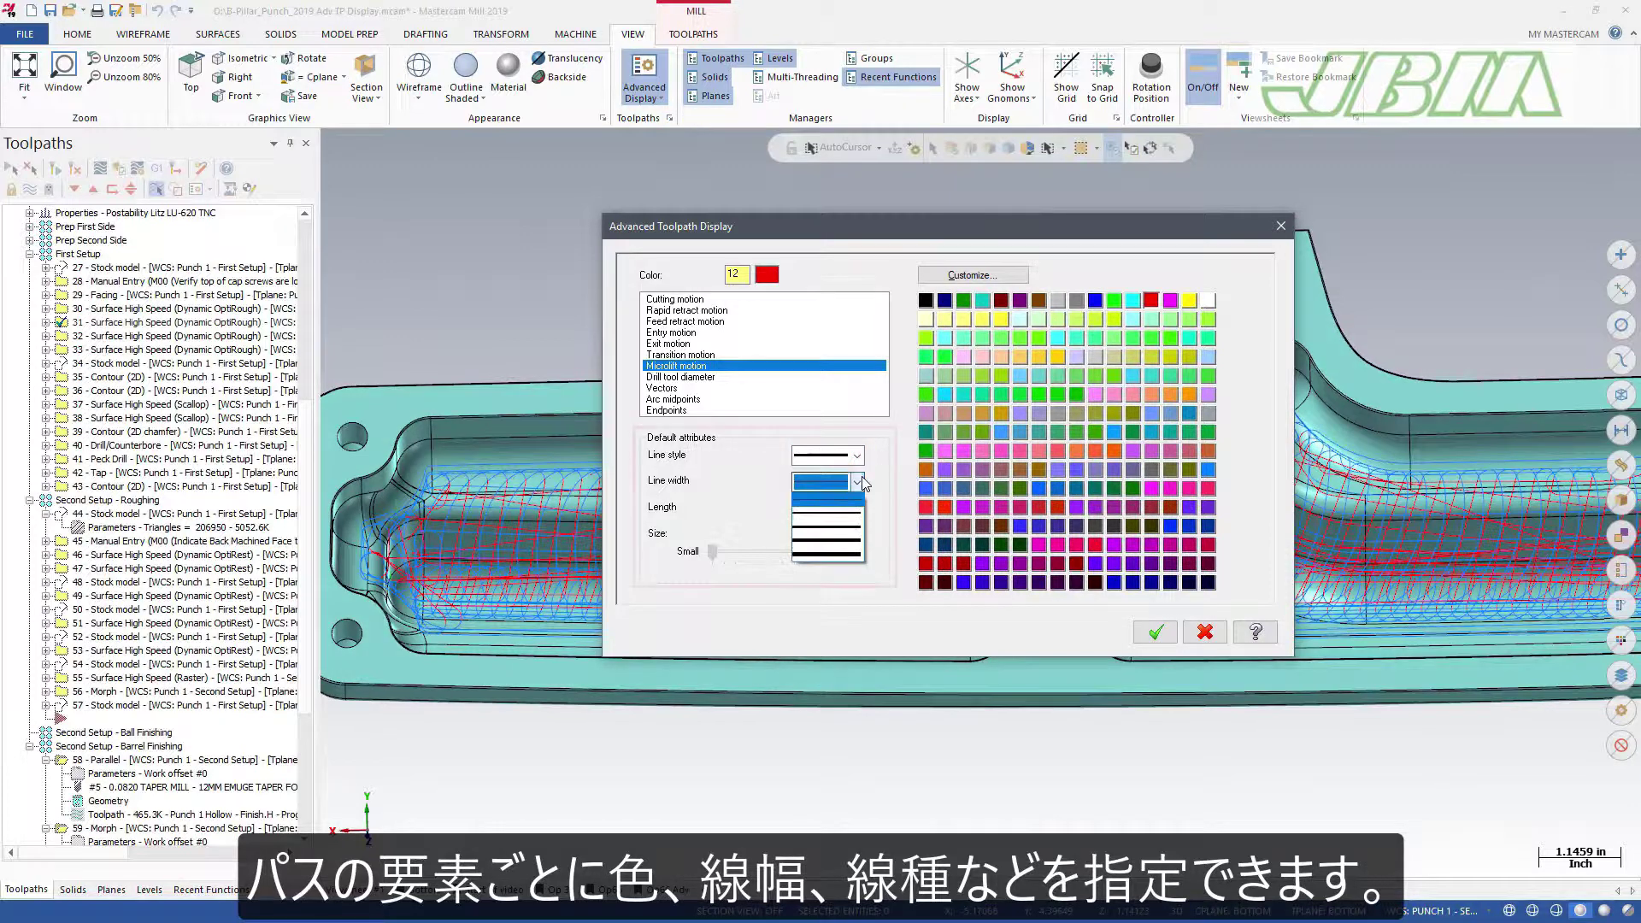
{"action": "left_click", "coordinate": [858, 530]}
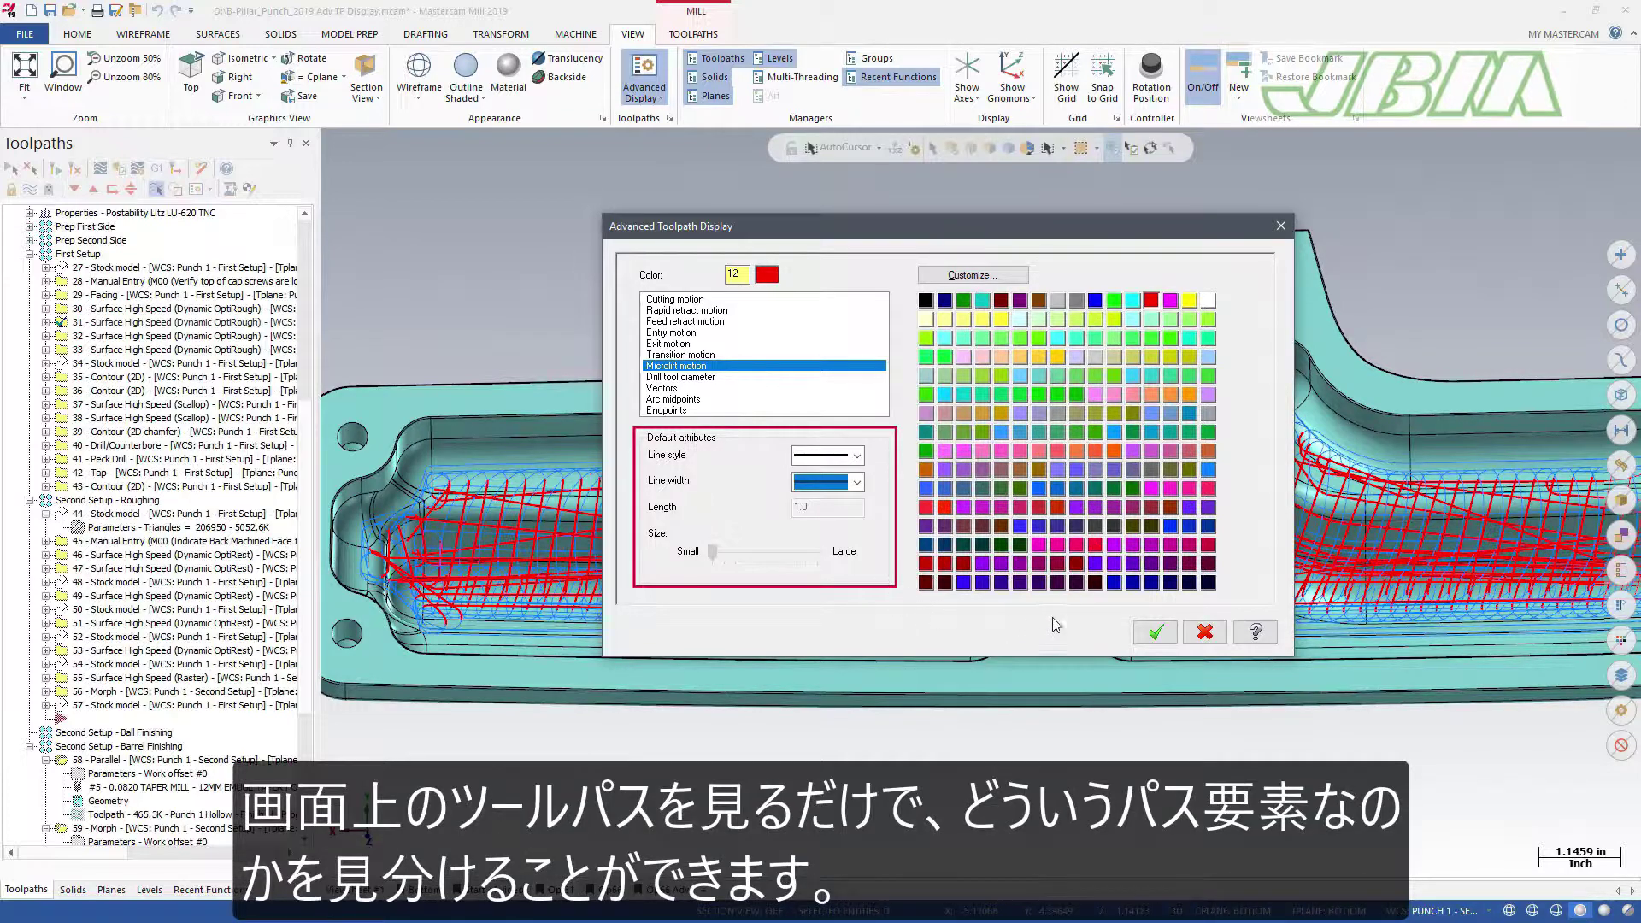
{"action": "left_click", "coordinate": [1153, 632]}
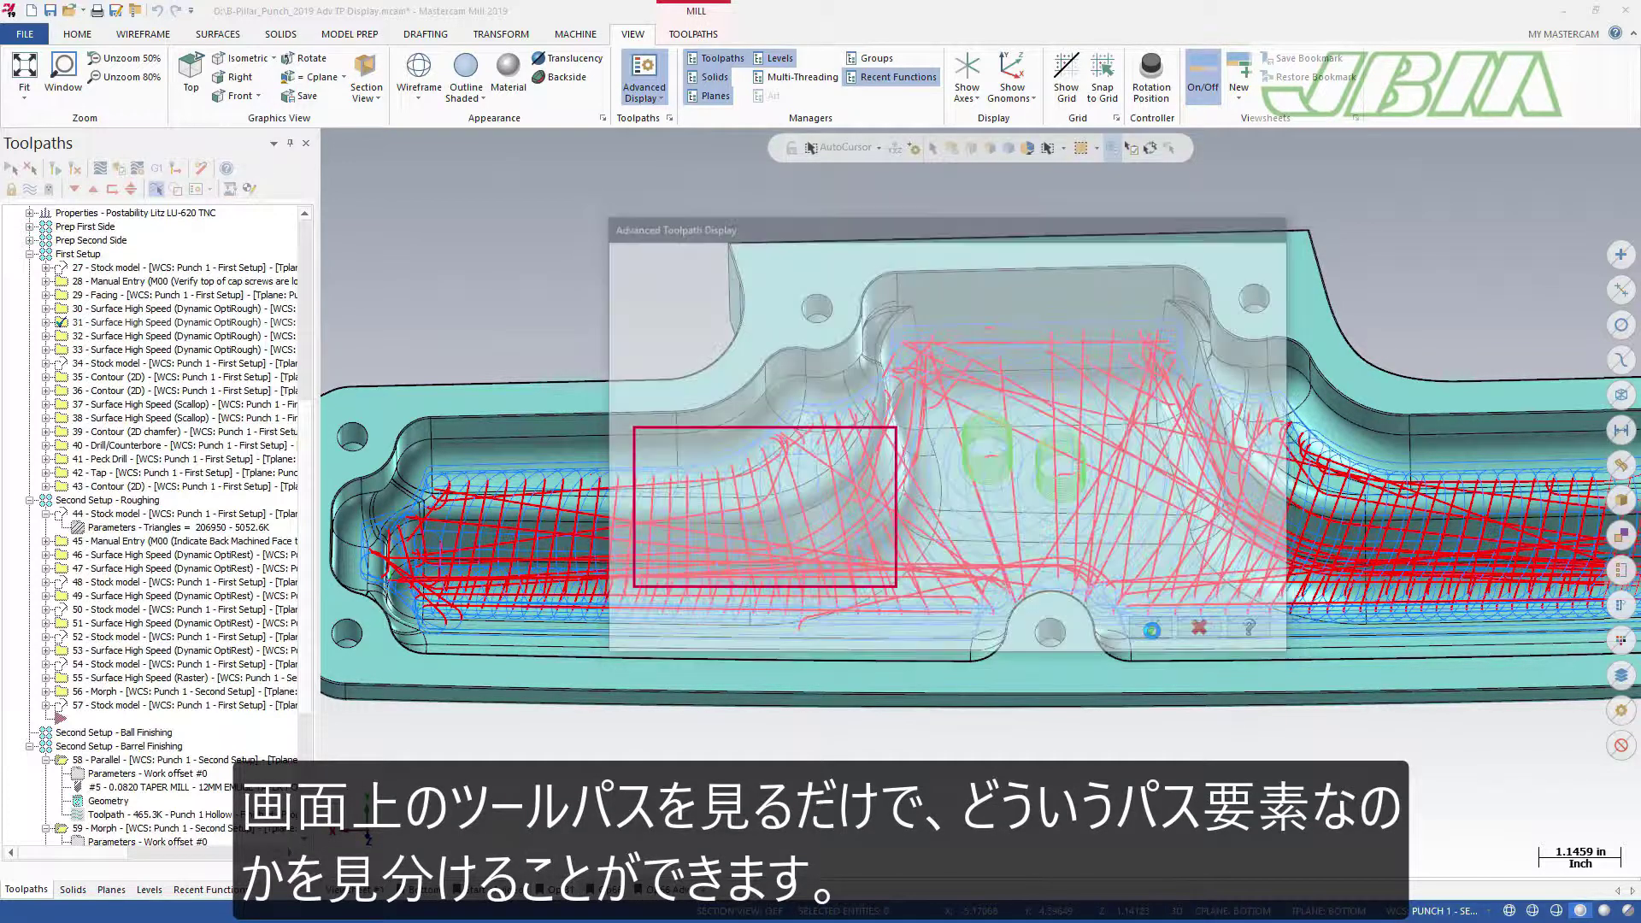
Step: Turn off Entry Motion and Transition Motion in the advanced toolpath display
{"action": "left_click", "coordinate": [644, 86]}
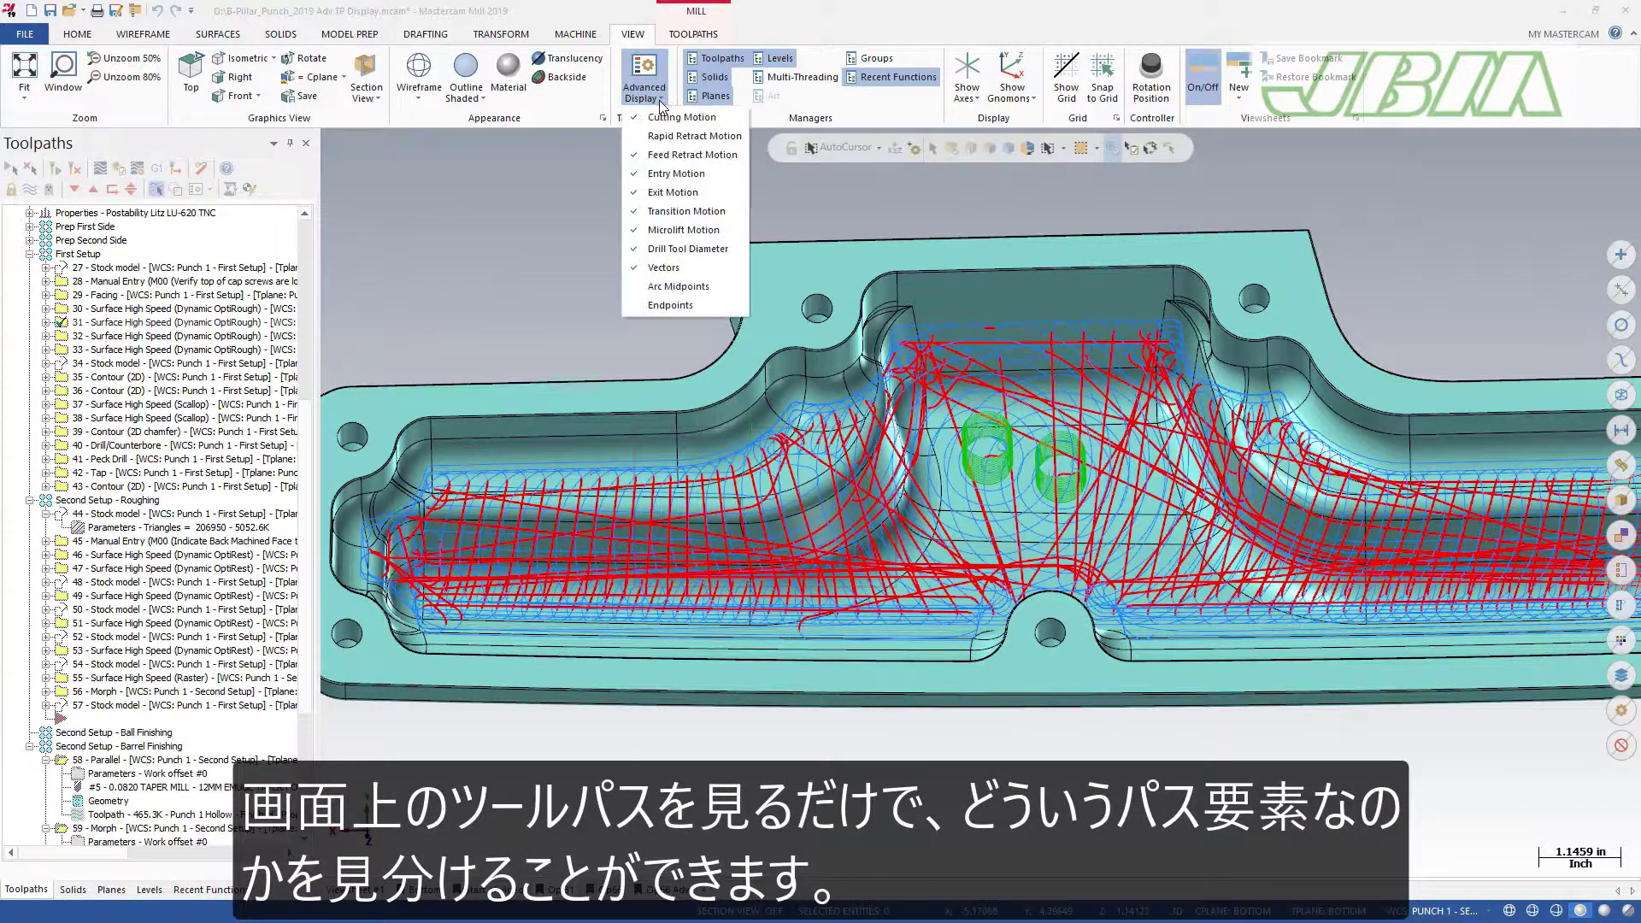
{"action": "left_click", "coordinate": [675, 174]}
{"action": "left_click", "coordinate": [673, 211]}
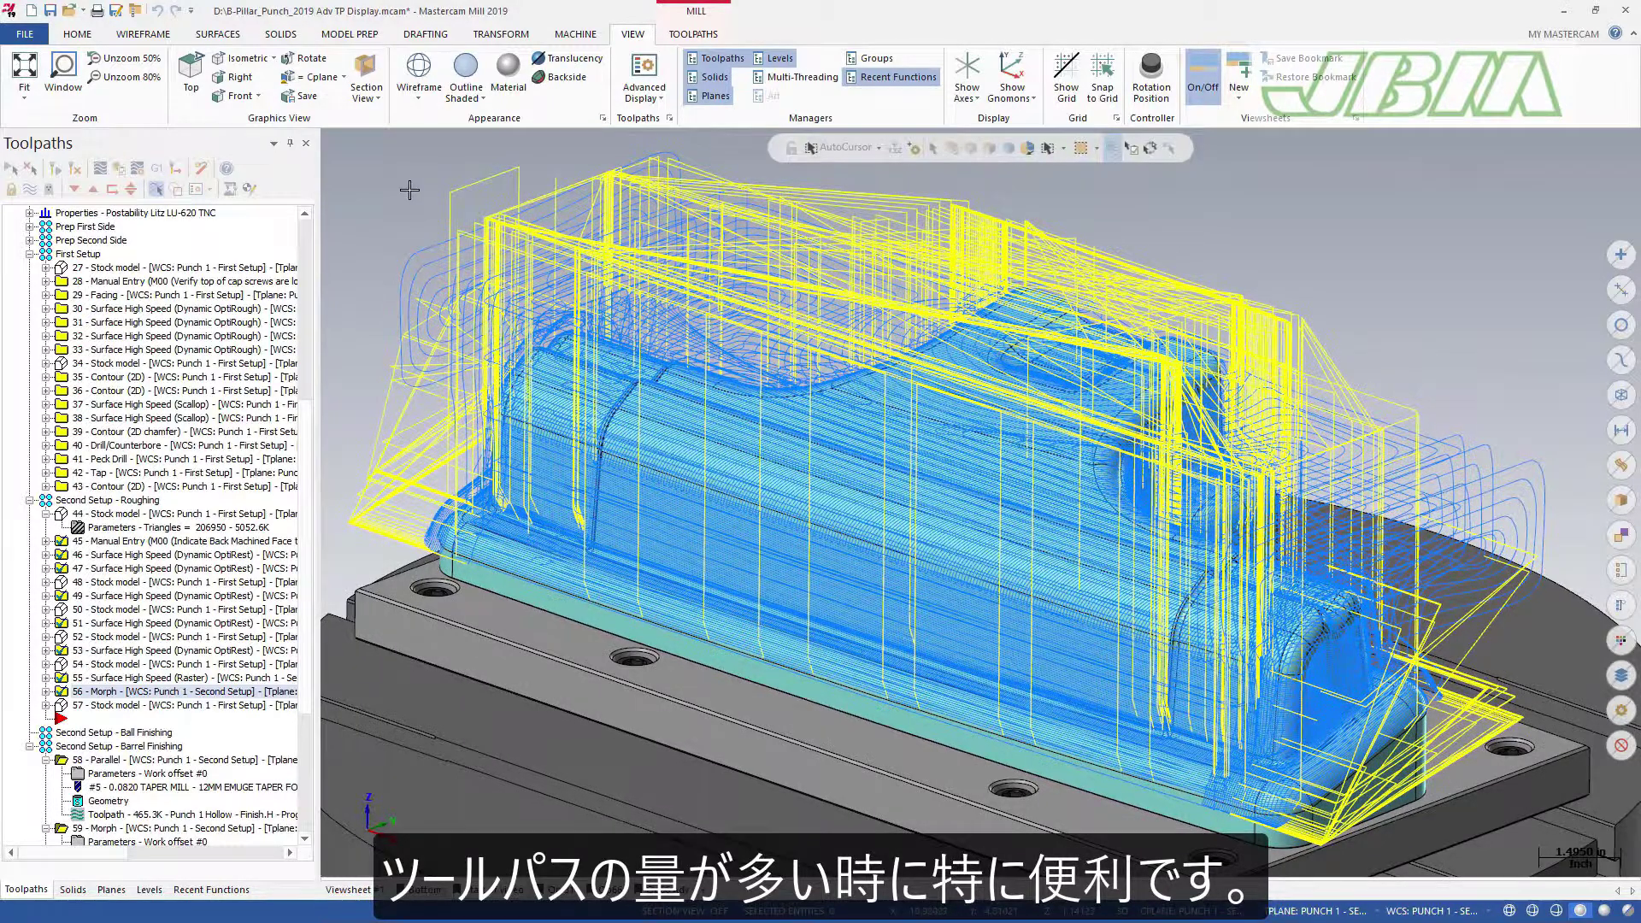
Step: Display operation 31, Surface High Speed (Dynamic OptiRough), with Advanced Display on and Rapid Retract Motion hidden
{"action": "left_click", "coordinate": [127, 325]}
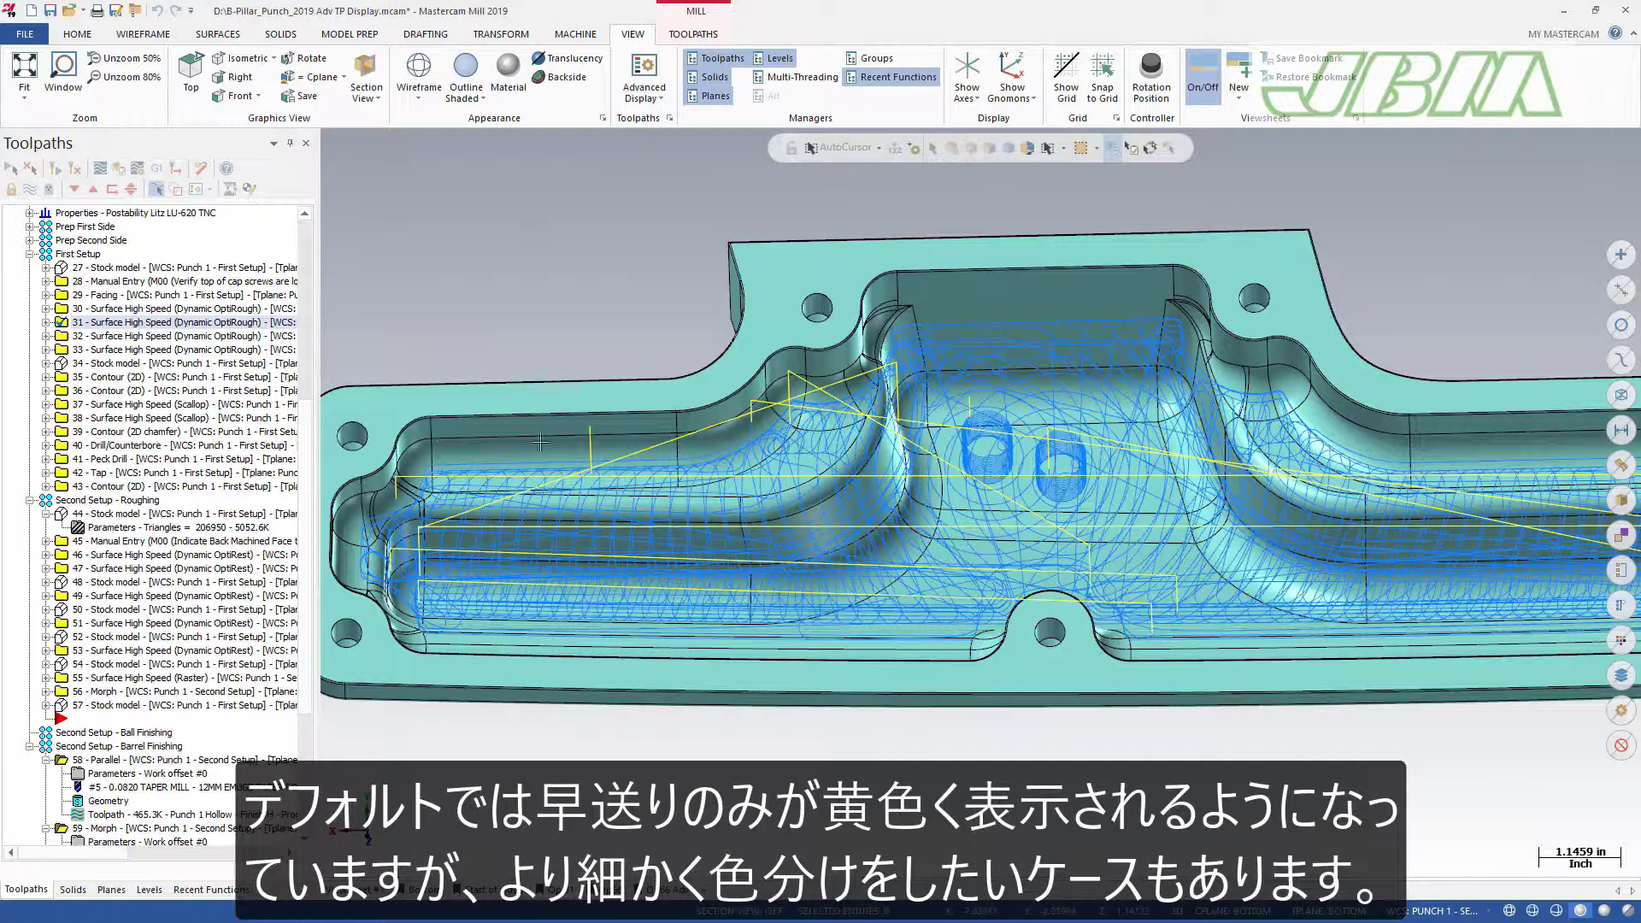
{"action": "left_click", "coordinate": [644, 72]}
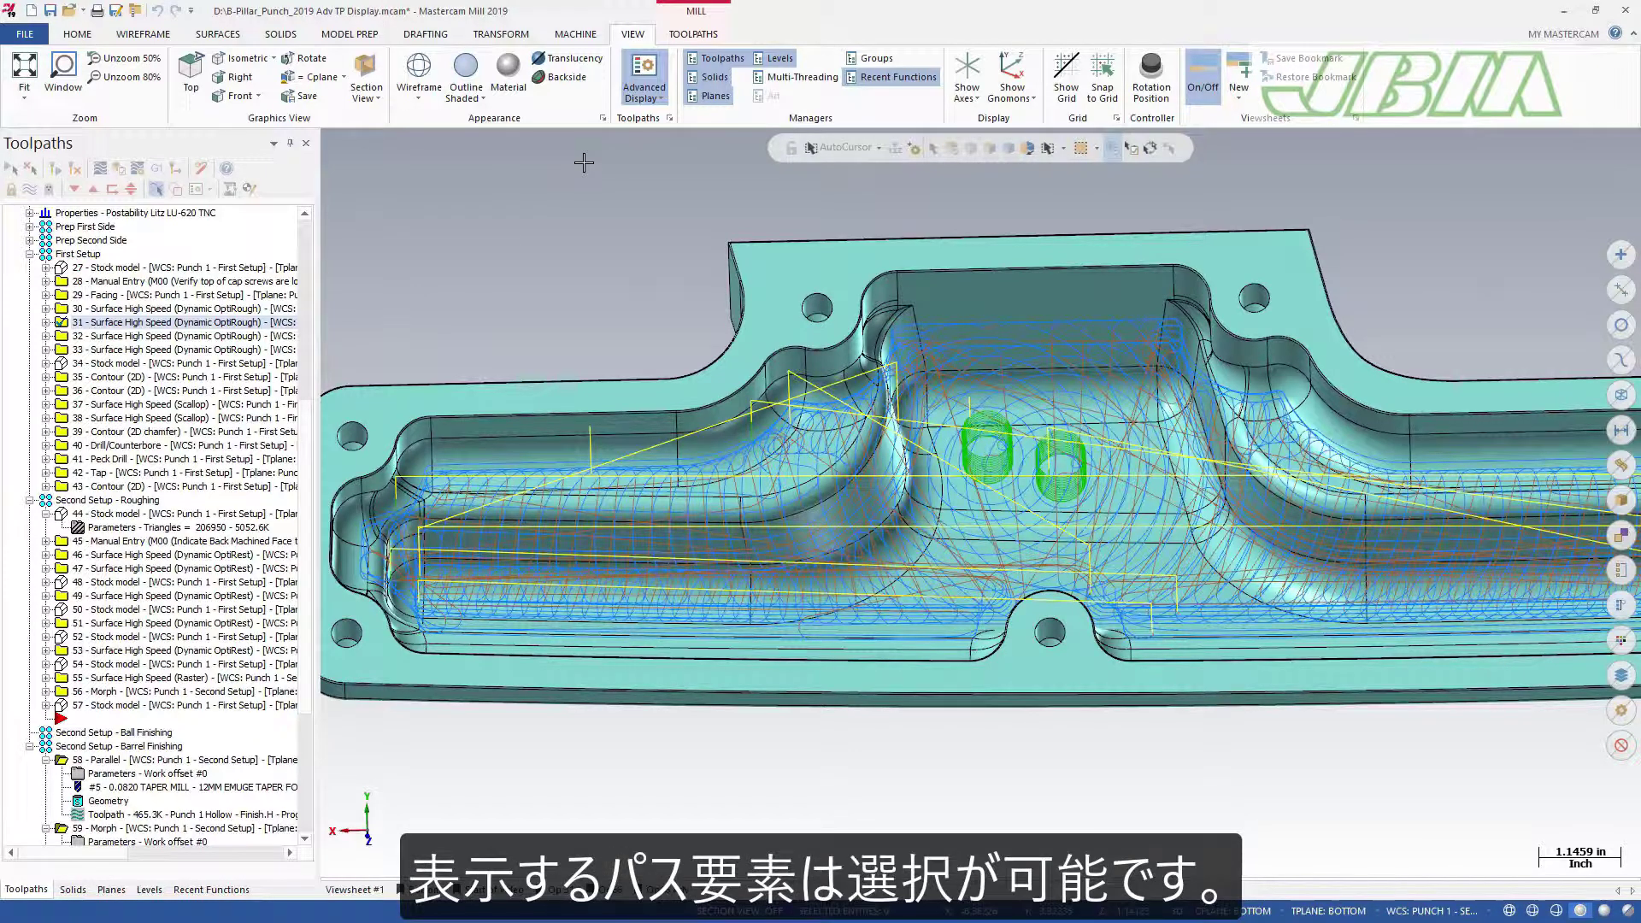
{"action": "left_click", "coordinate": [659, 104]}
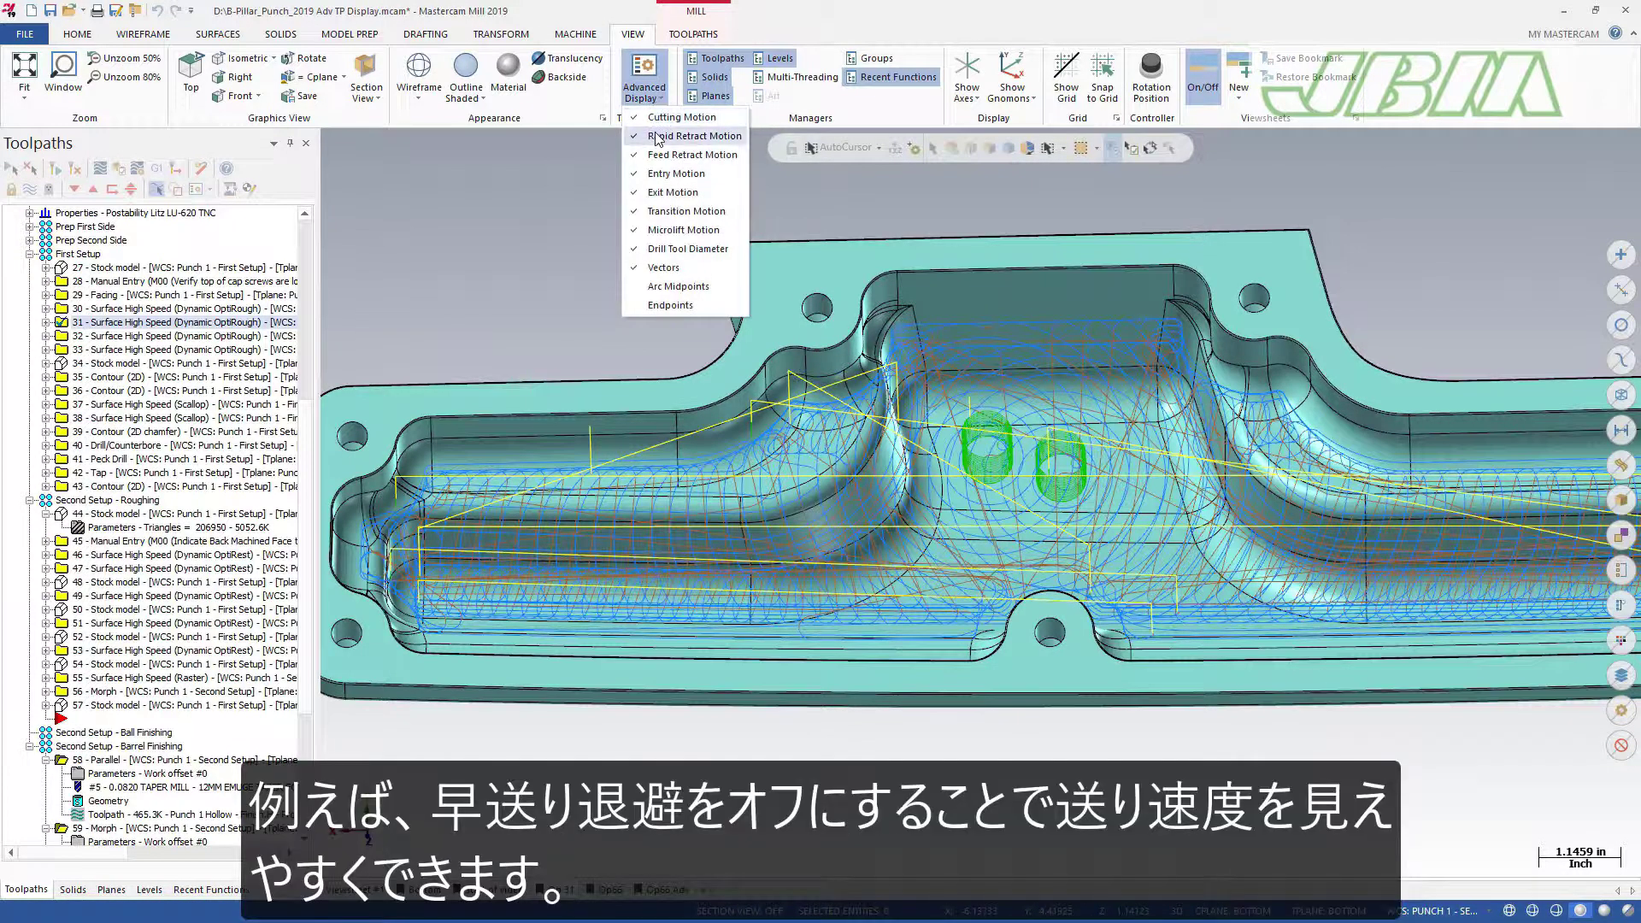
{"action": "left_click", "coordinate": [658, 140]}
{"action": "left_click", "coordinate": [607, 145]}
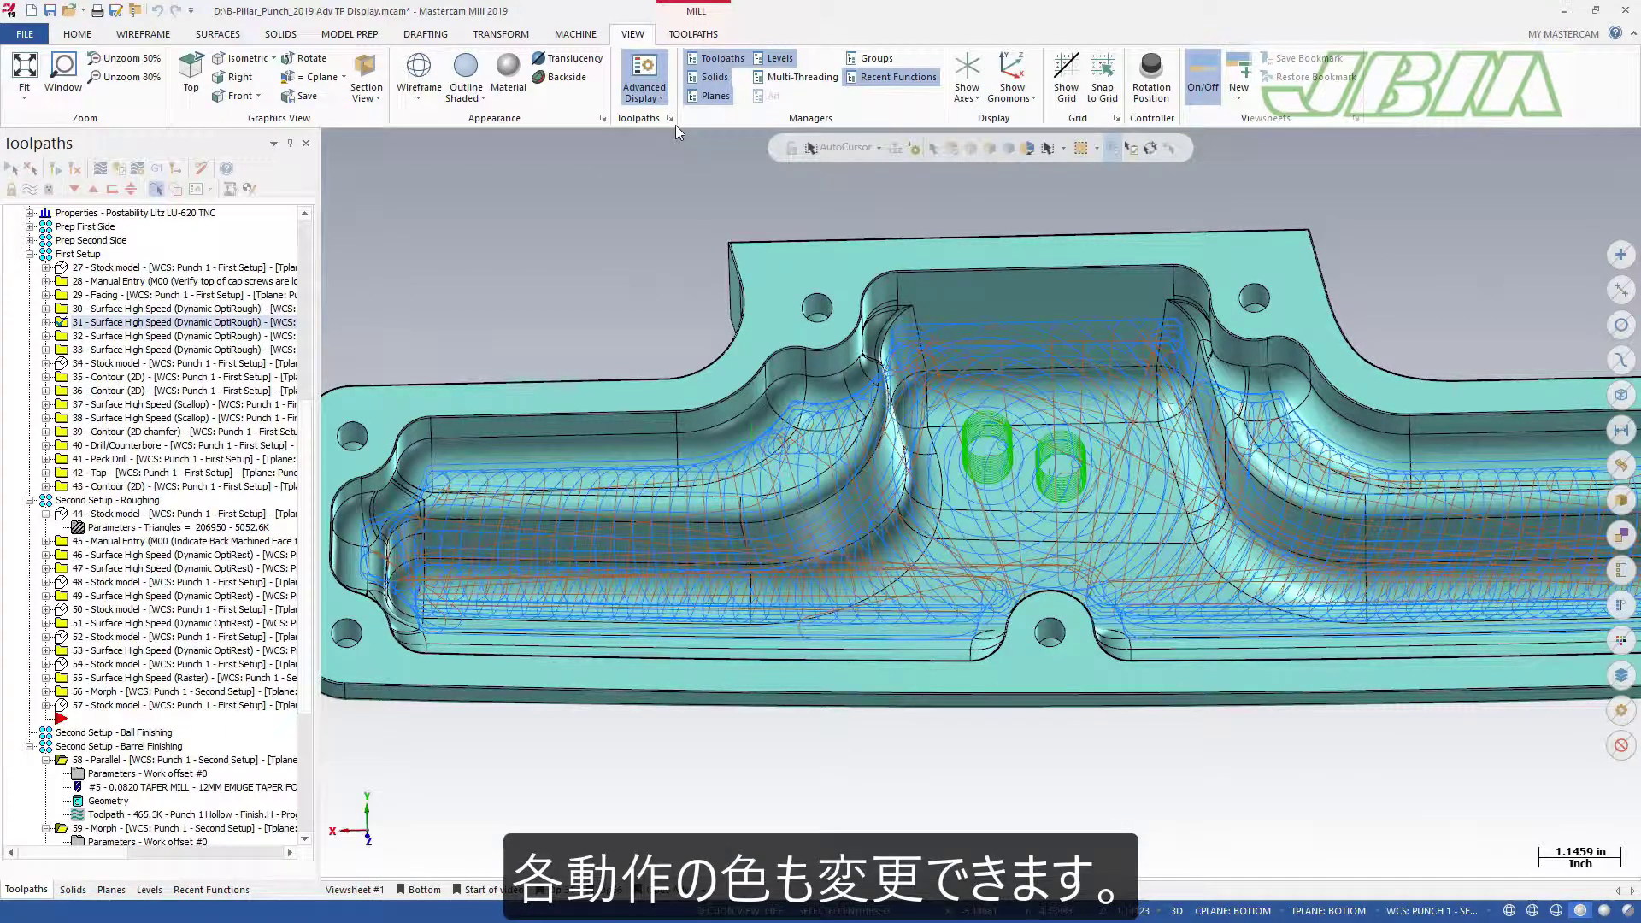
Step: Set the Microlift motion color to red, color 12, in the Advanced Toolpath Display settings
{"action": "left_click", "coordinate": [669, 118]}
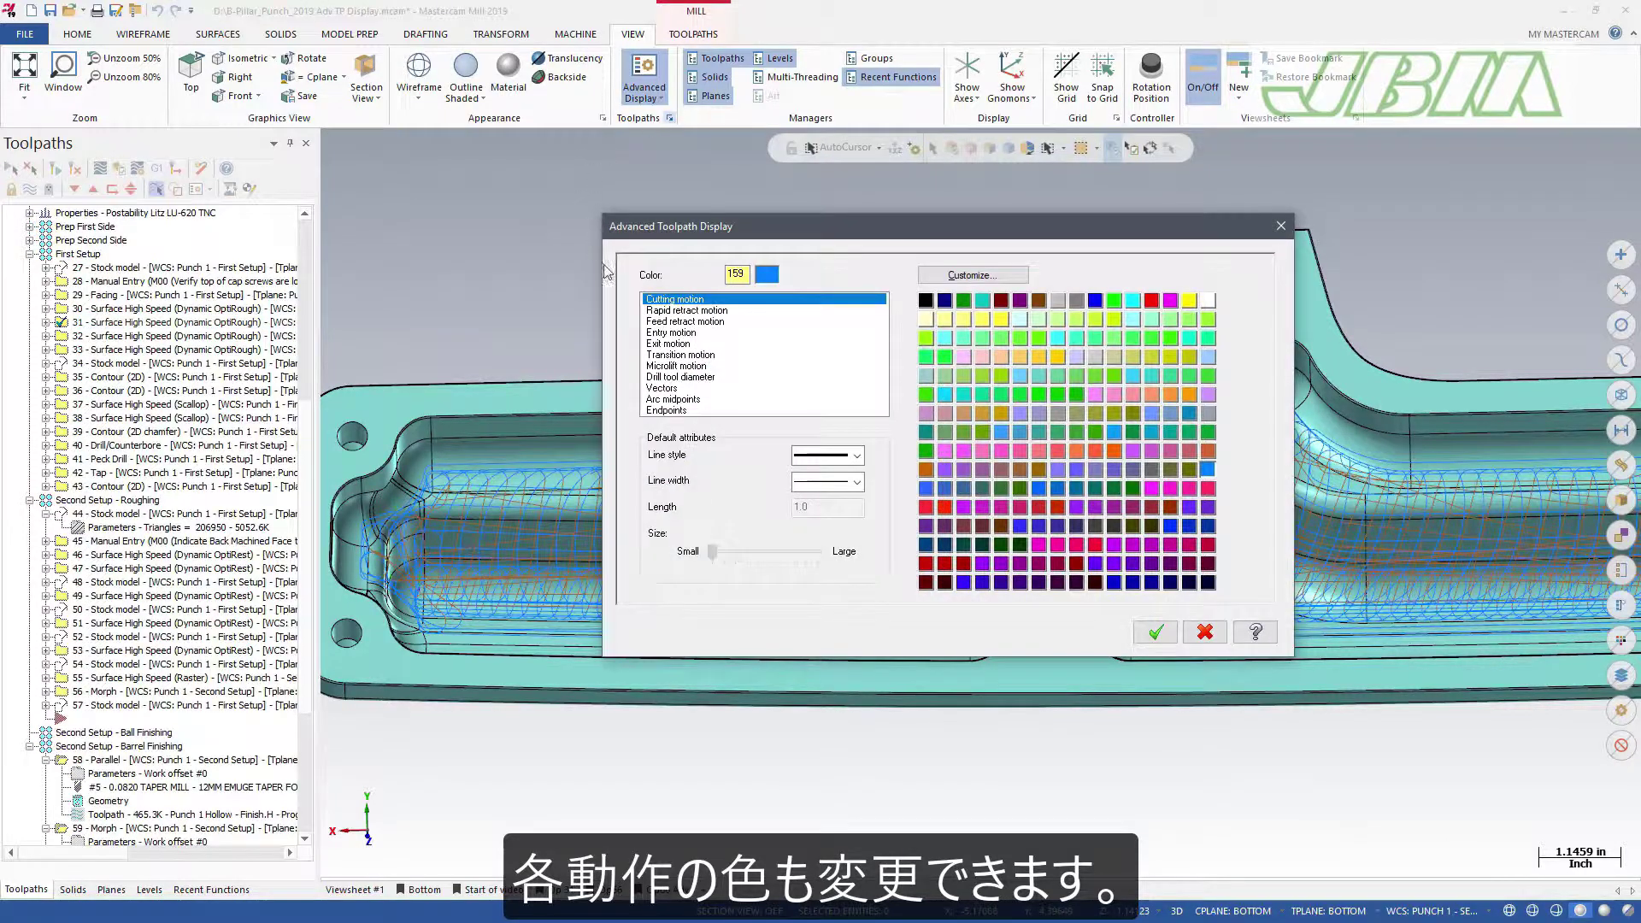
{"action": "left_click", "coordinate": [667, 366]}
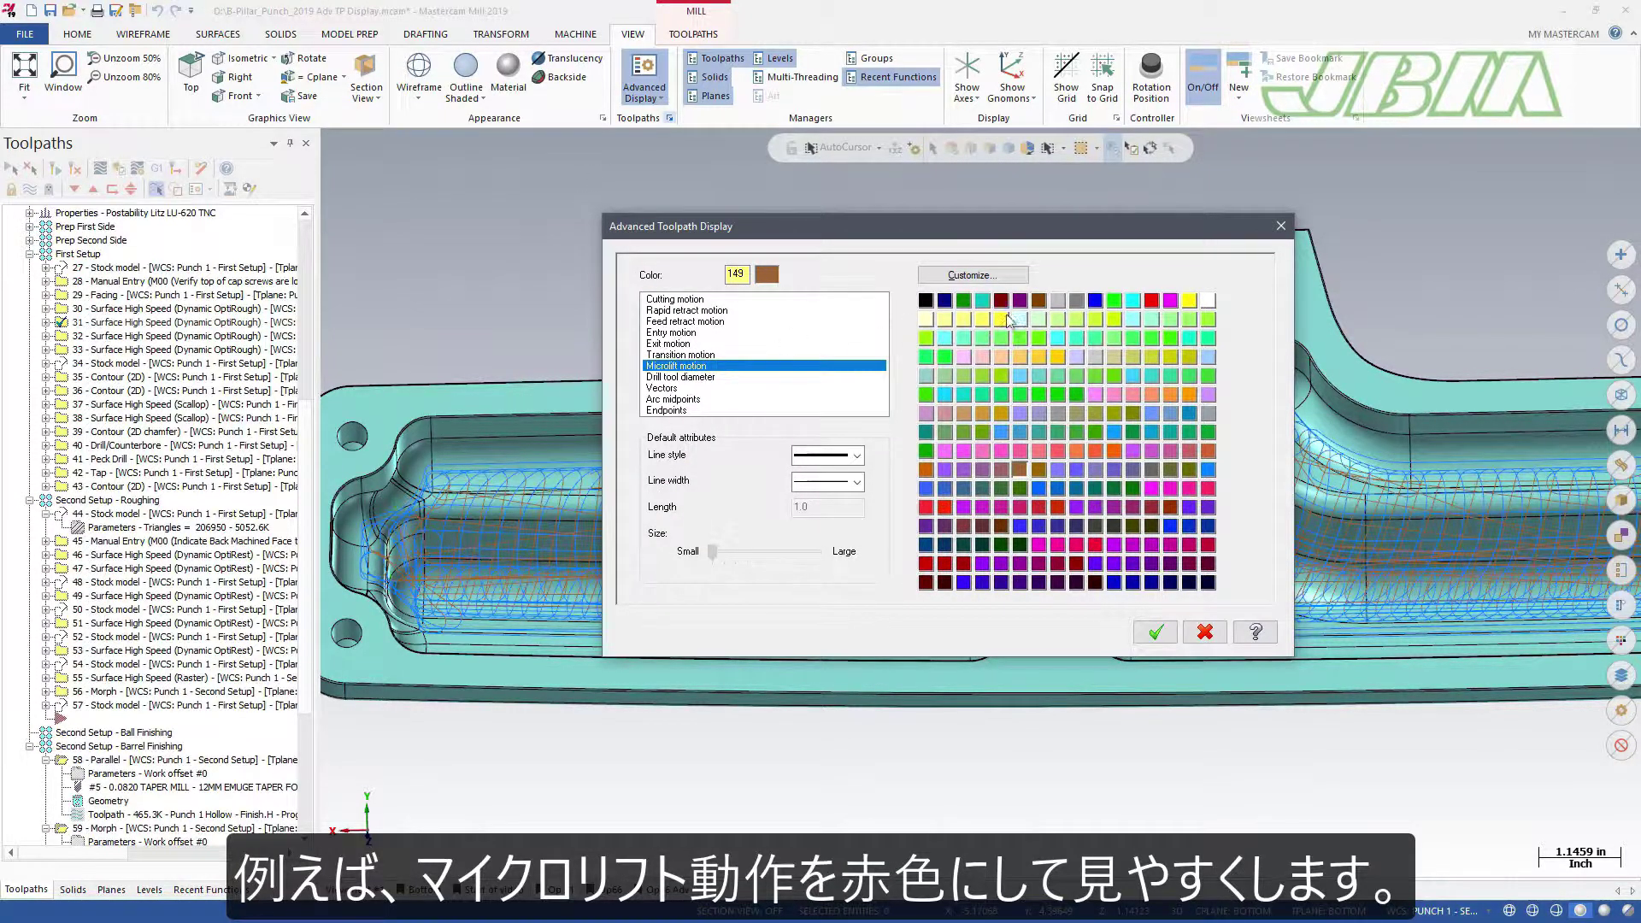
{"action": "left_click", "coordinate": [1151, 301]}
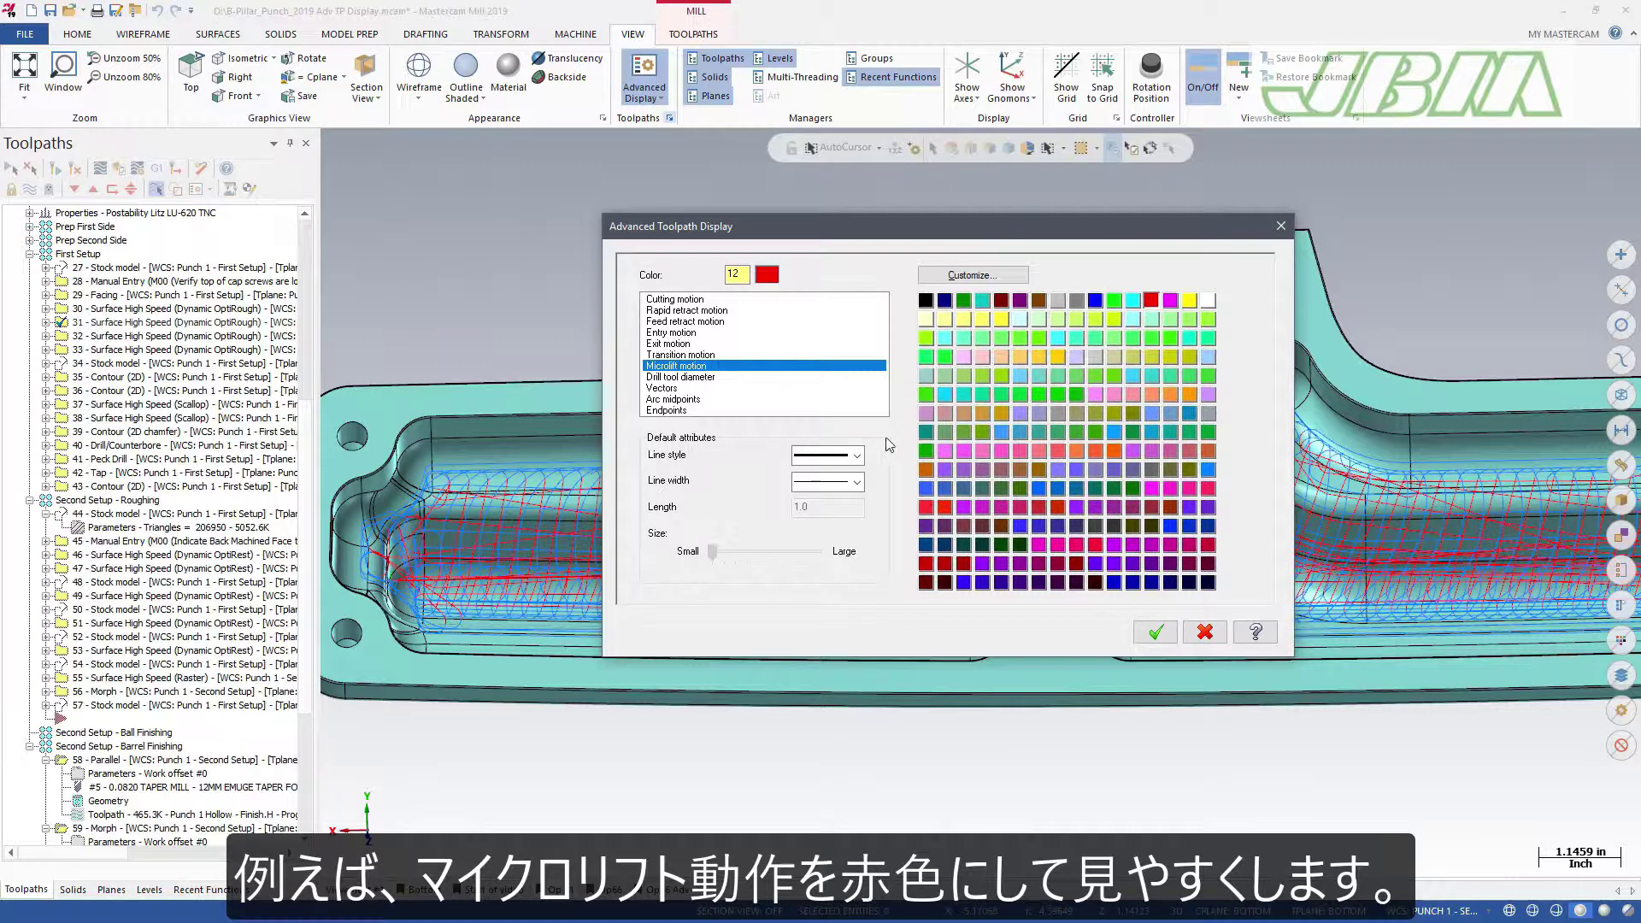
Step: Keep the Microlift motion line style solid, choose a thicker line width, and apply the settings
{"action": "left_click", "coordinate": [862, 457]}
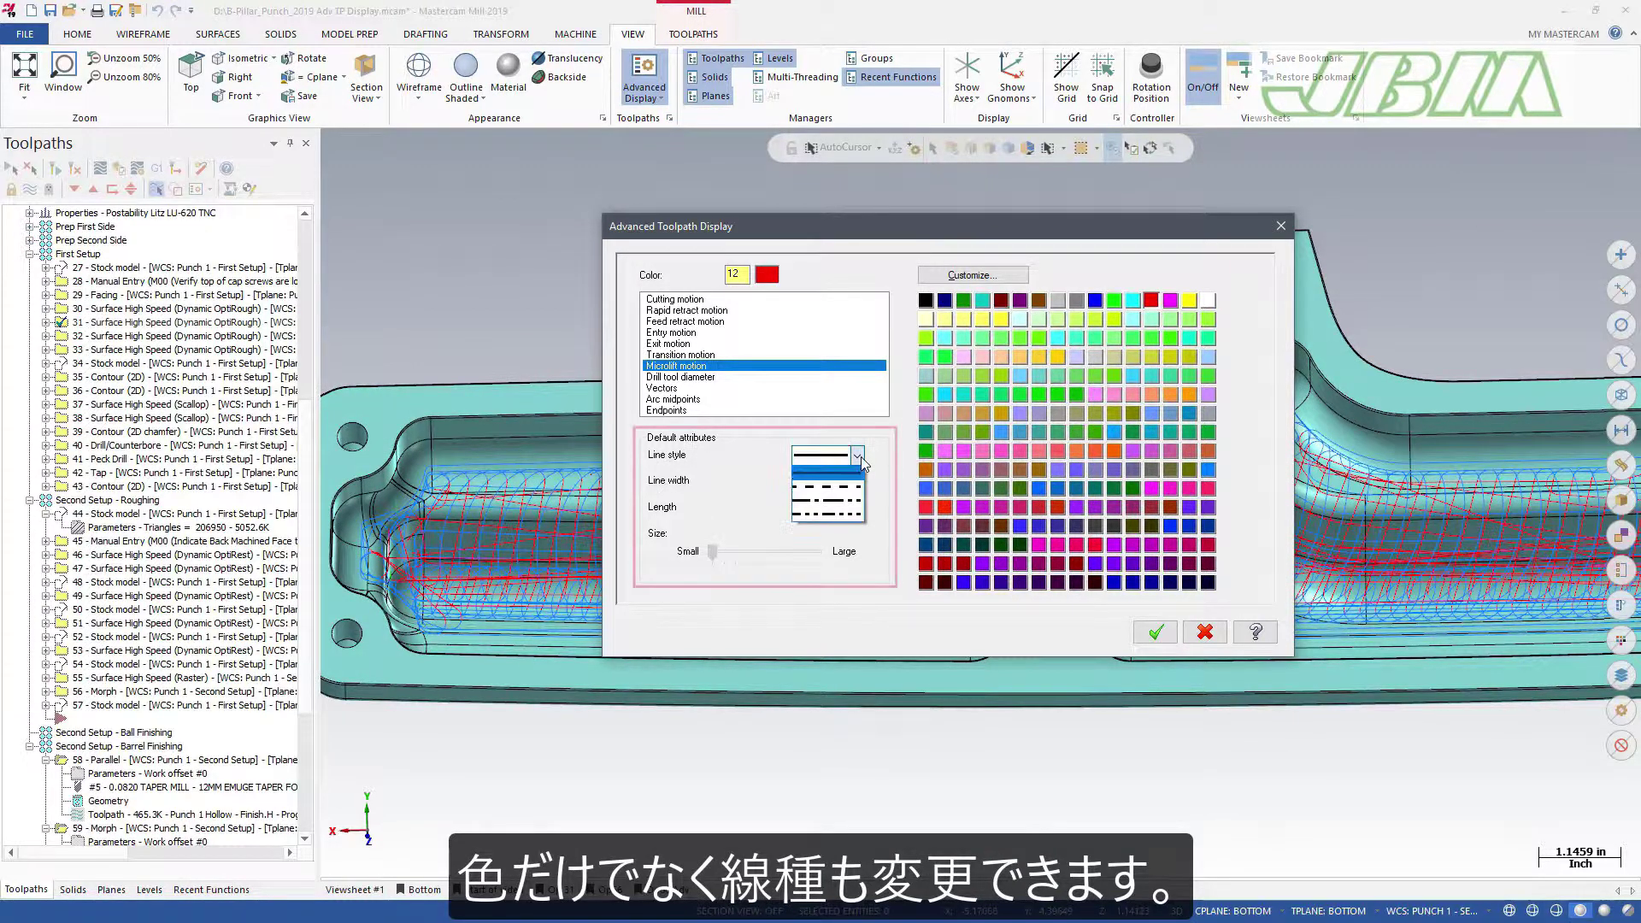
{"action": "left_click", "coordinate": [879, 478]}
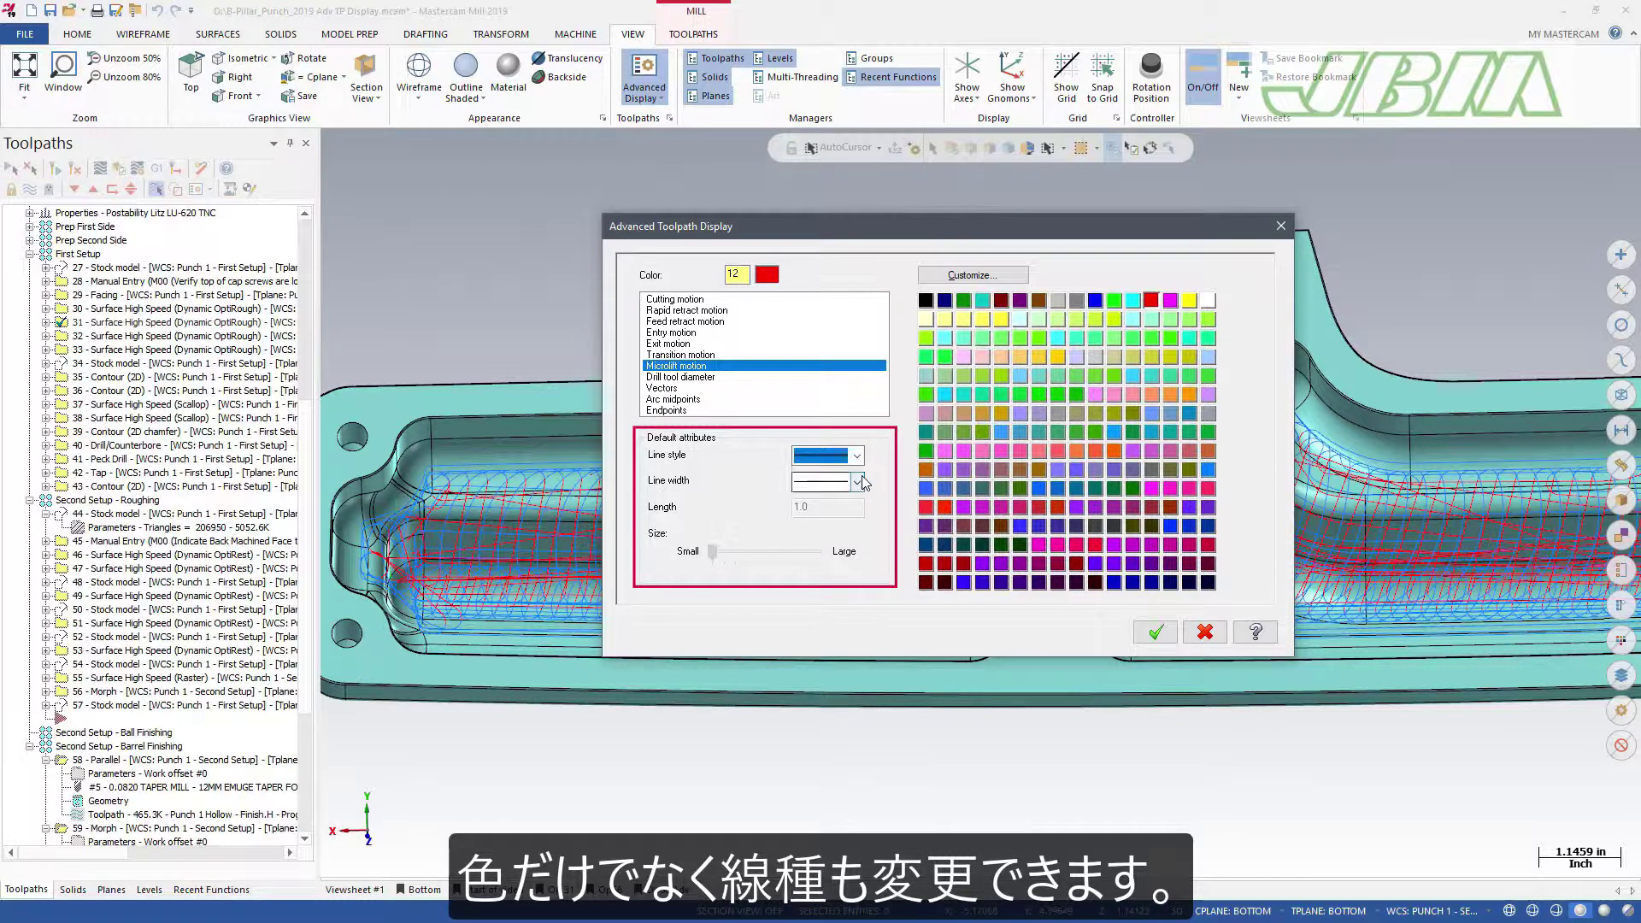
{"action": "left_click", "coordinate": [857, 482]}
{"action": "left_click", "coordinate": [858, 528]}
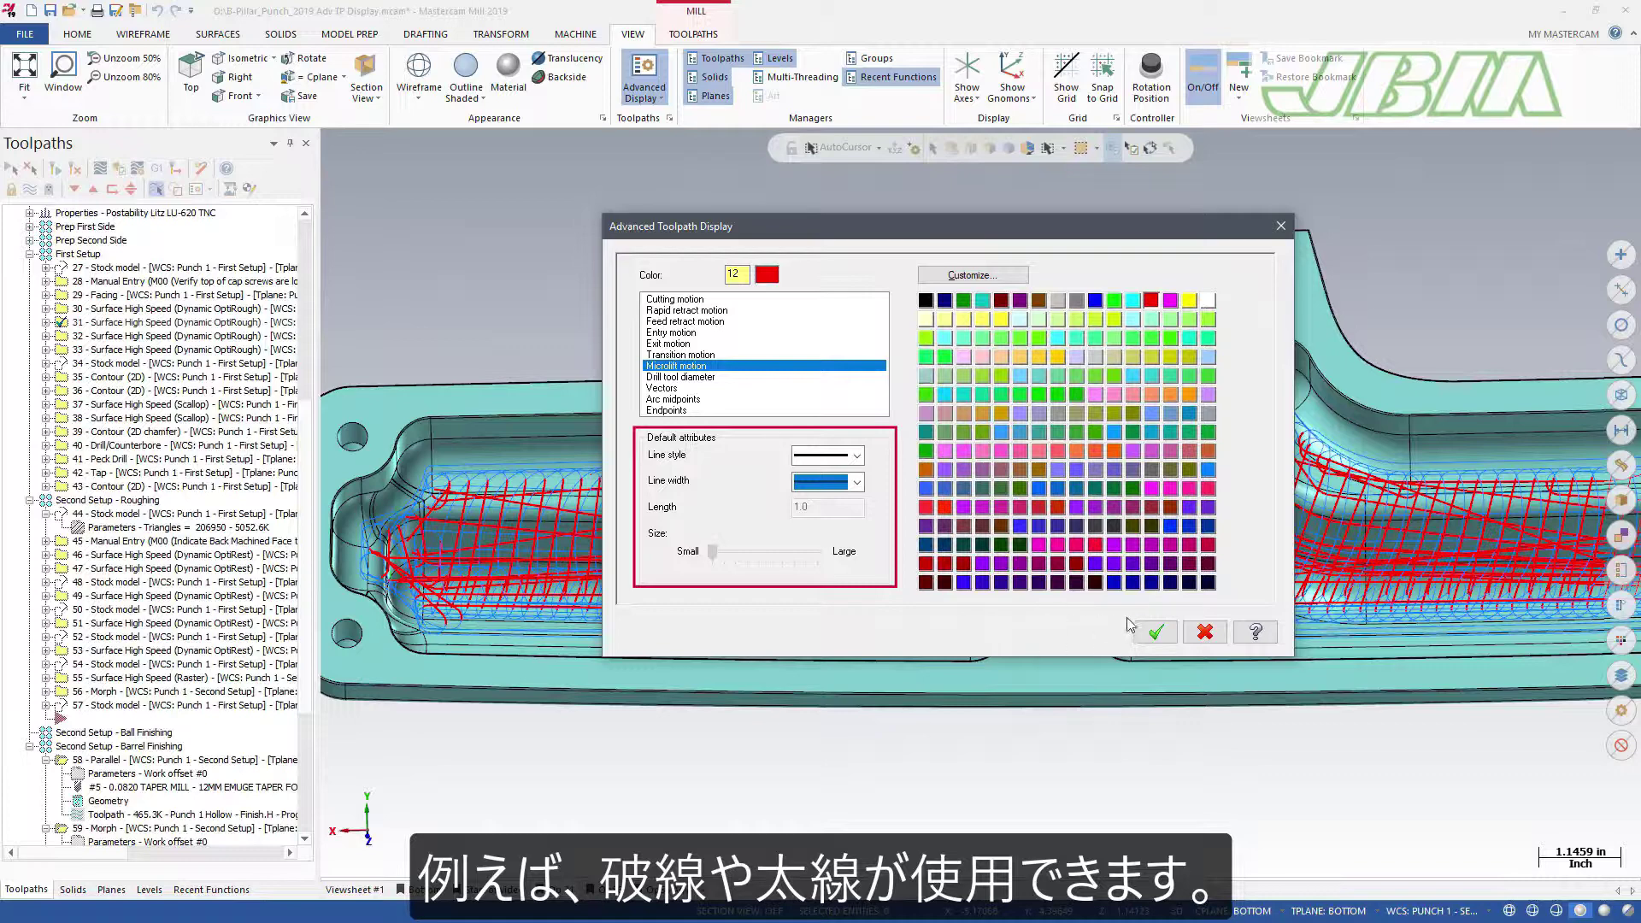
{"action": "left_click", "coordinate": [1155, 631]}
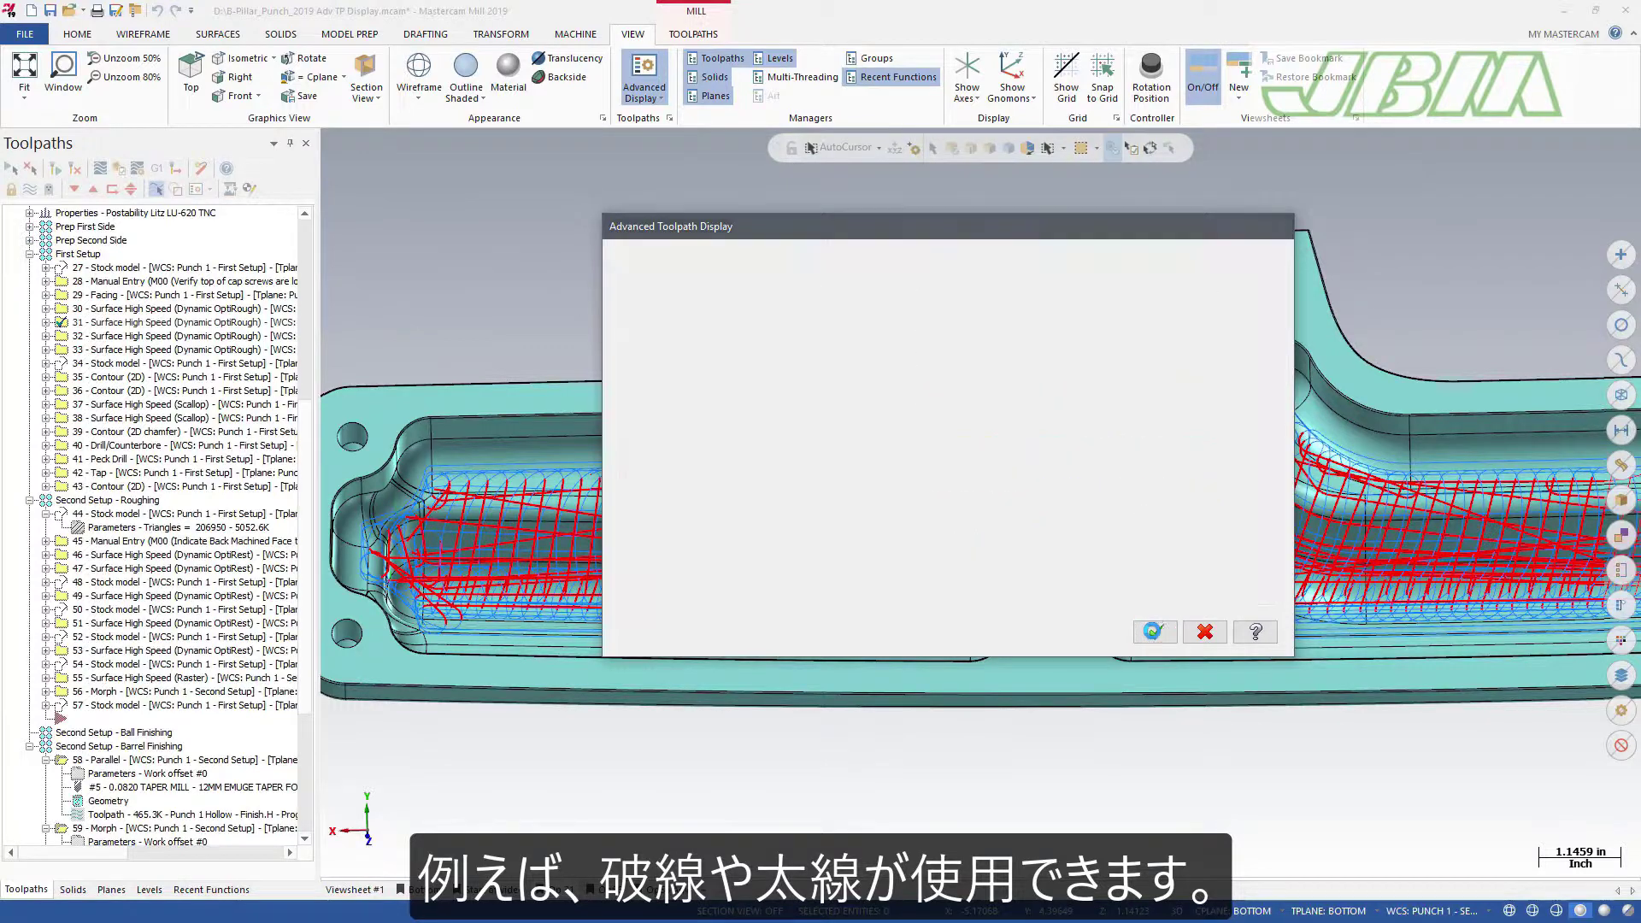
Step: Hide Entry Motion and Microlift Motion in the advanced display of operation 31's toolpath
{"action": "left_click", "coordinate": [665, 104]}
{"action": "left_click", "coordinate": [671, 173]}
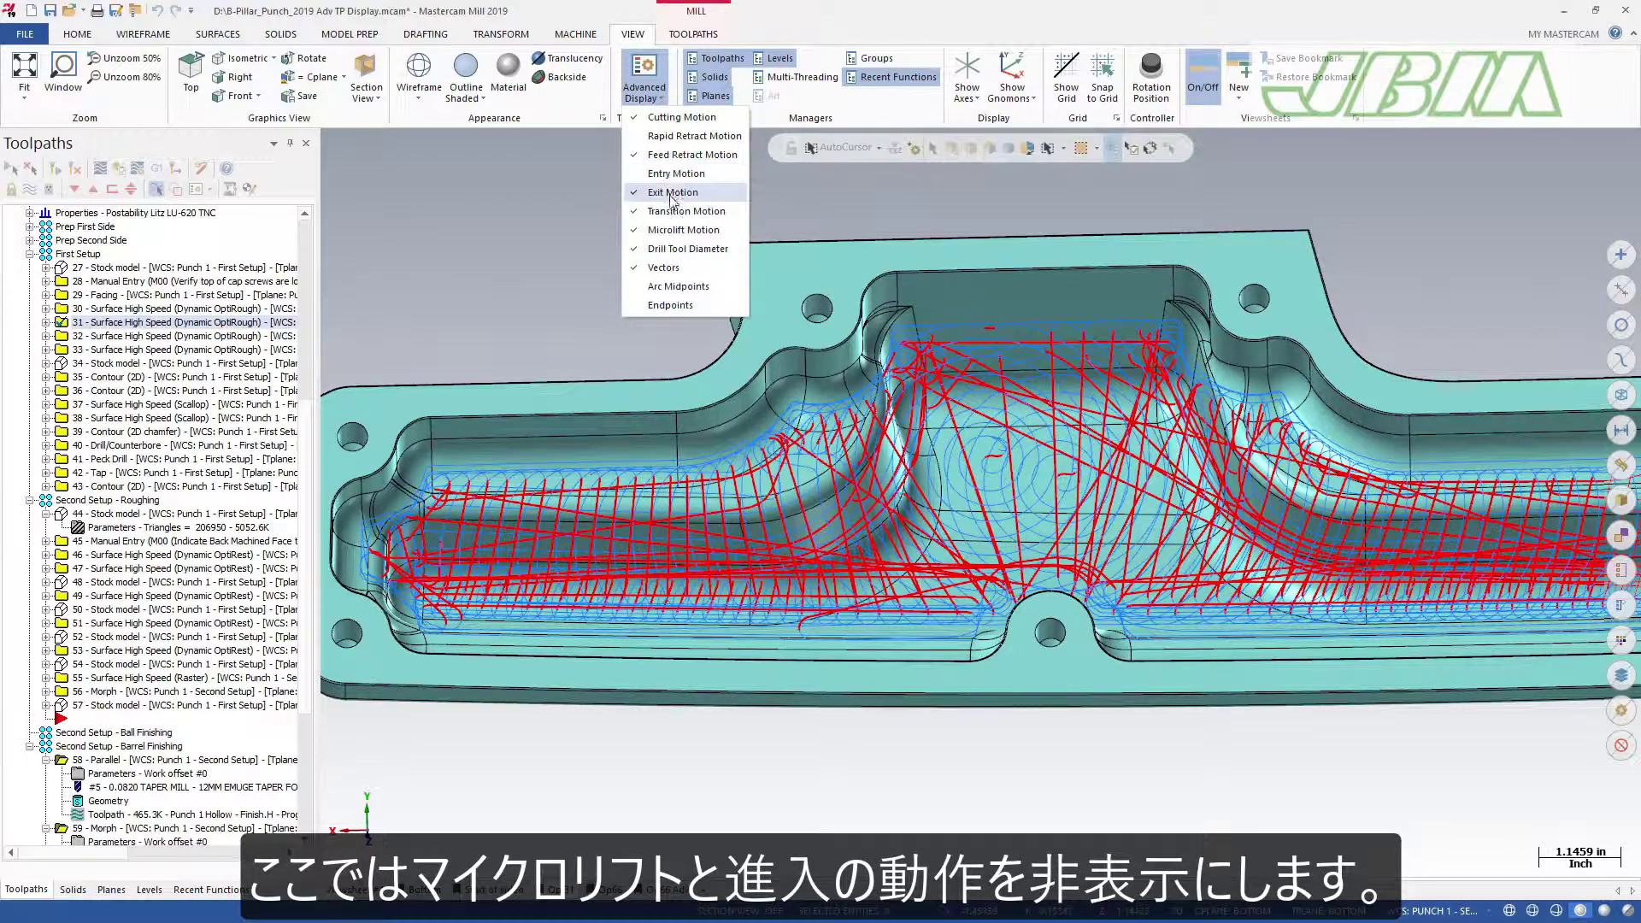
{"action": "left_click", "coordinate": [677, 230]}
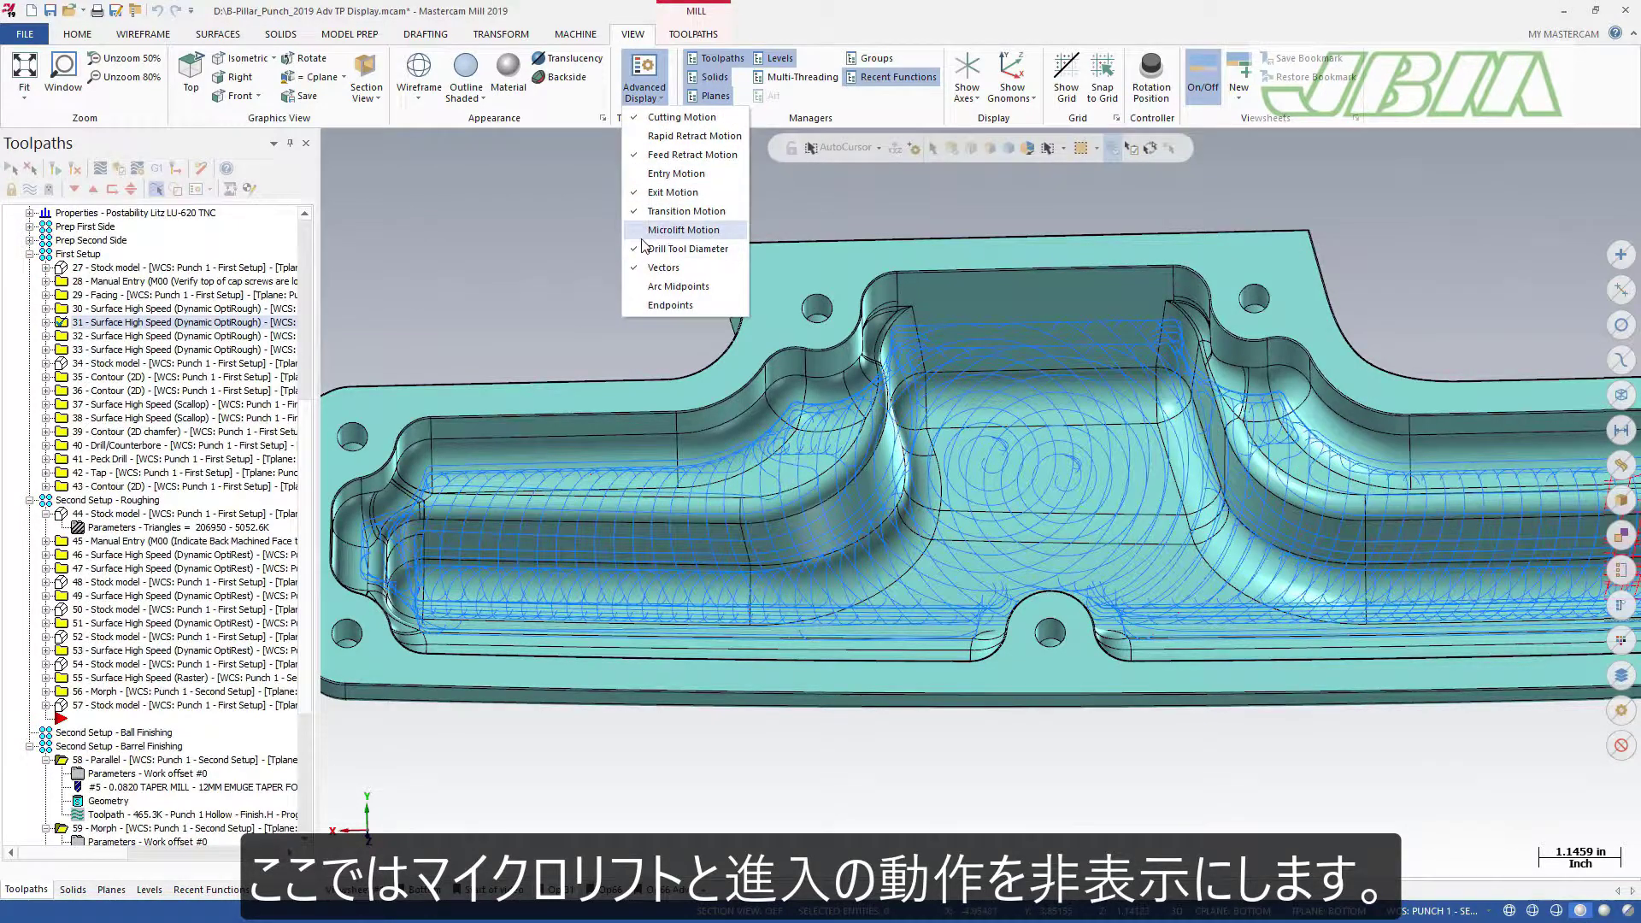
{"action": "left_click", "coordinate": [582, 189]}
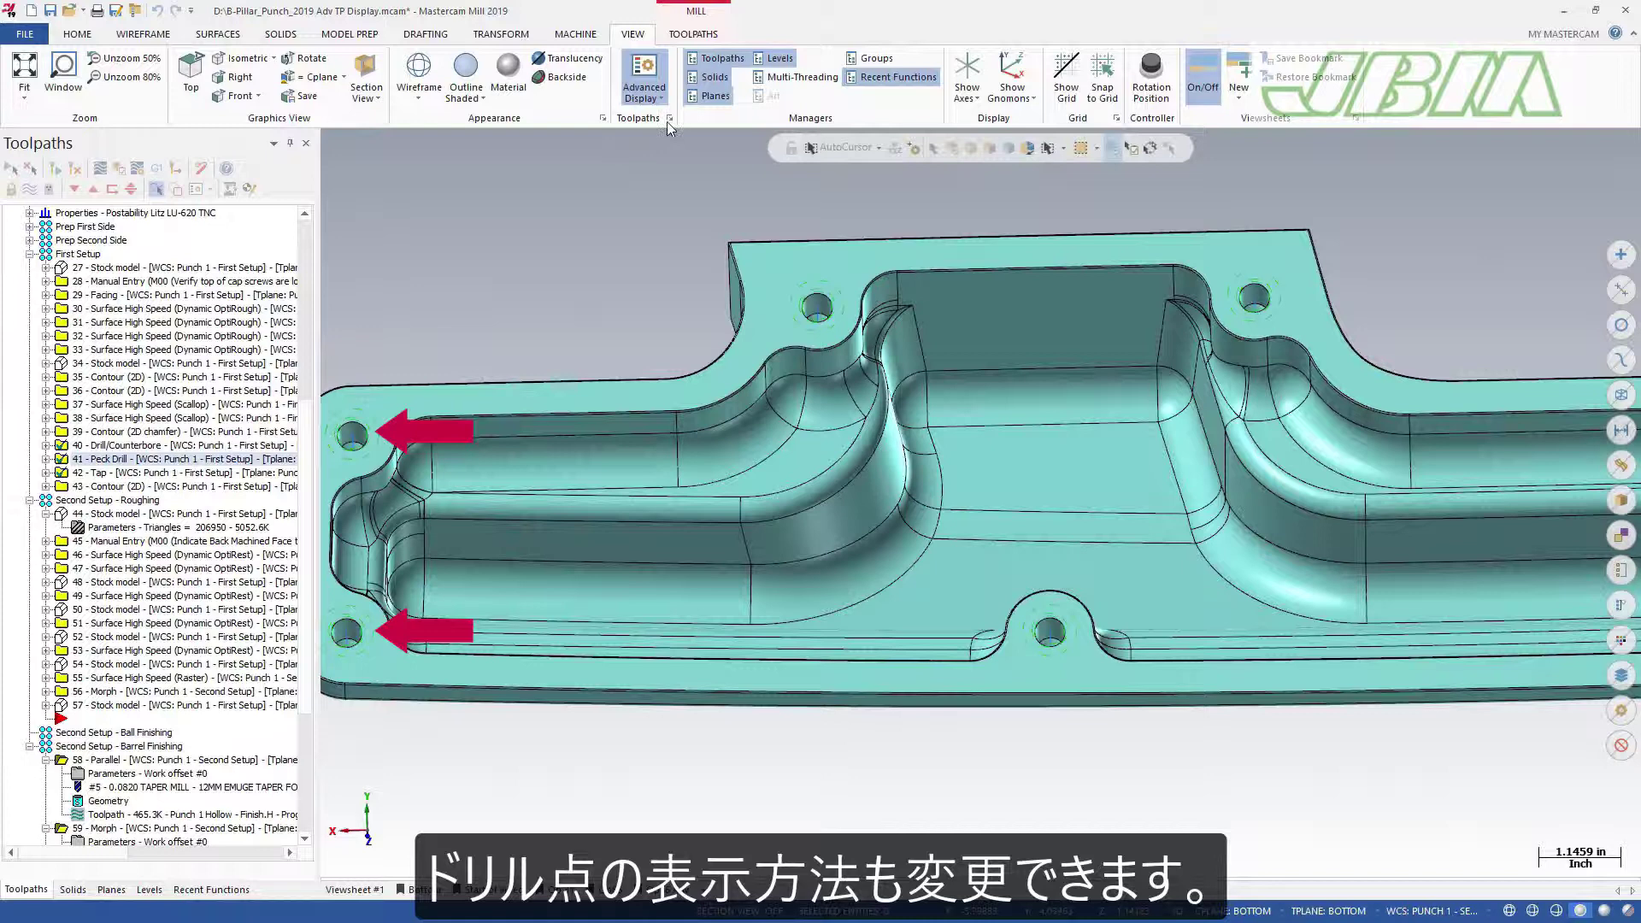
Step: Set the Drill tool diameter display to a thicker line width in the Advanced Toolpath Display settings and apply it
{"action": "left_click", "coordinate": [668, 119]}
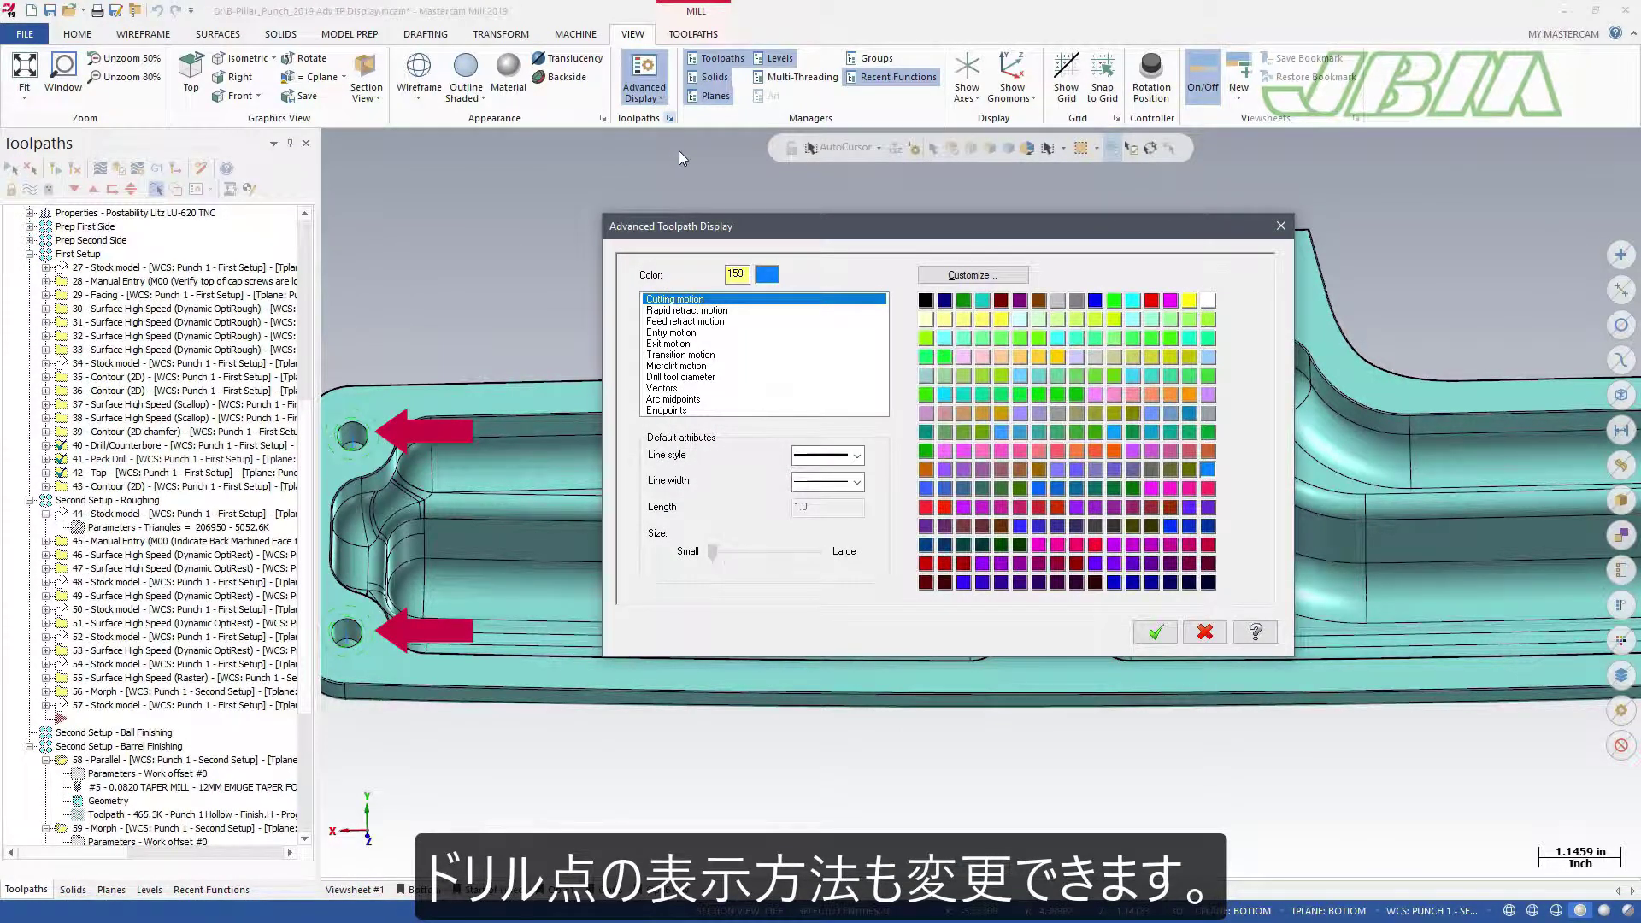
{"action": "left_click", "coordinate": [691, 378]}
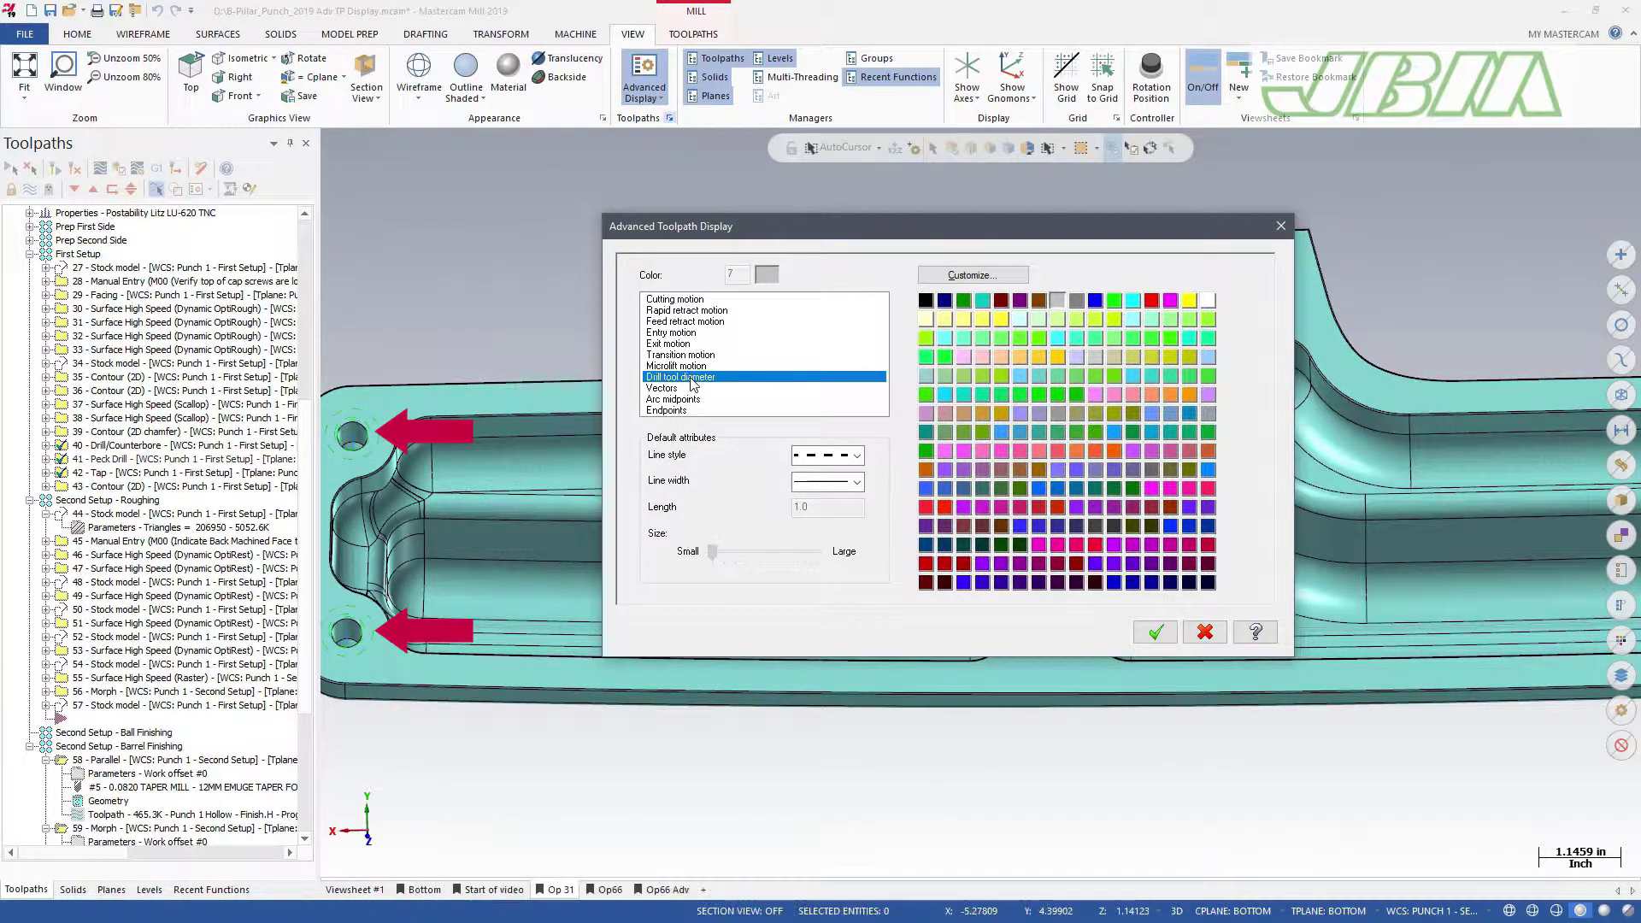
{"action": "left_click", "coordinate": [850, 484]}
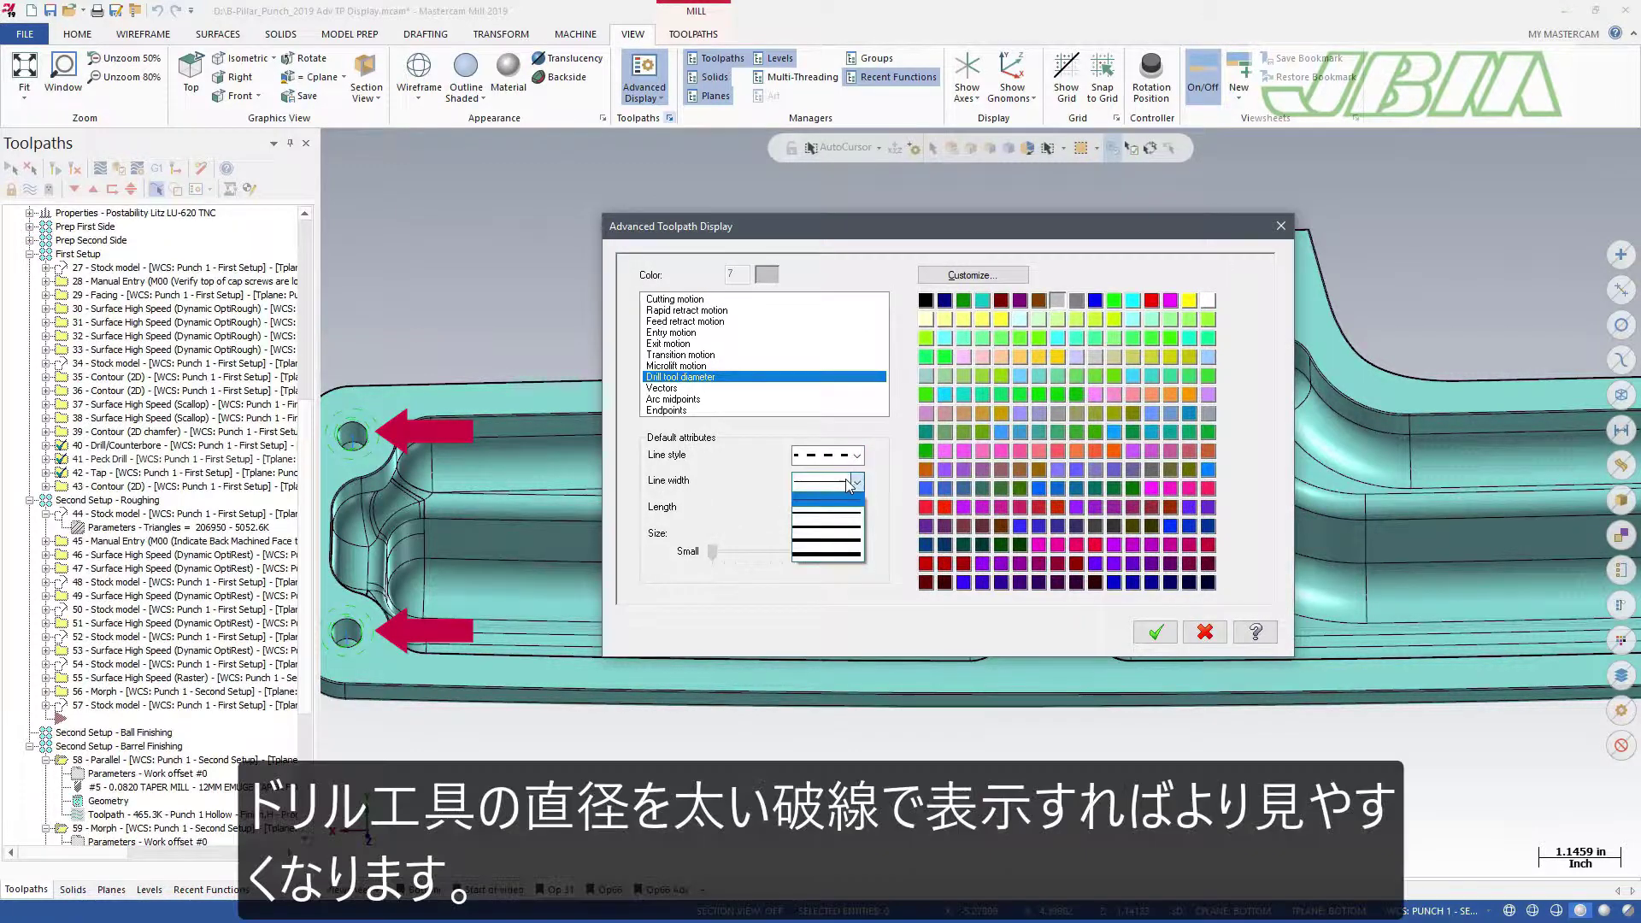
{"action": "left_click", "coordinate": [847, 537]}
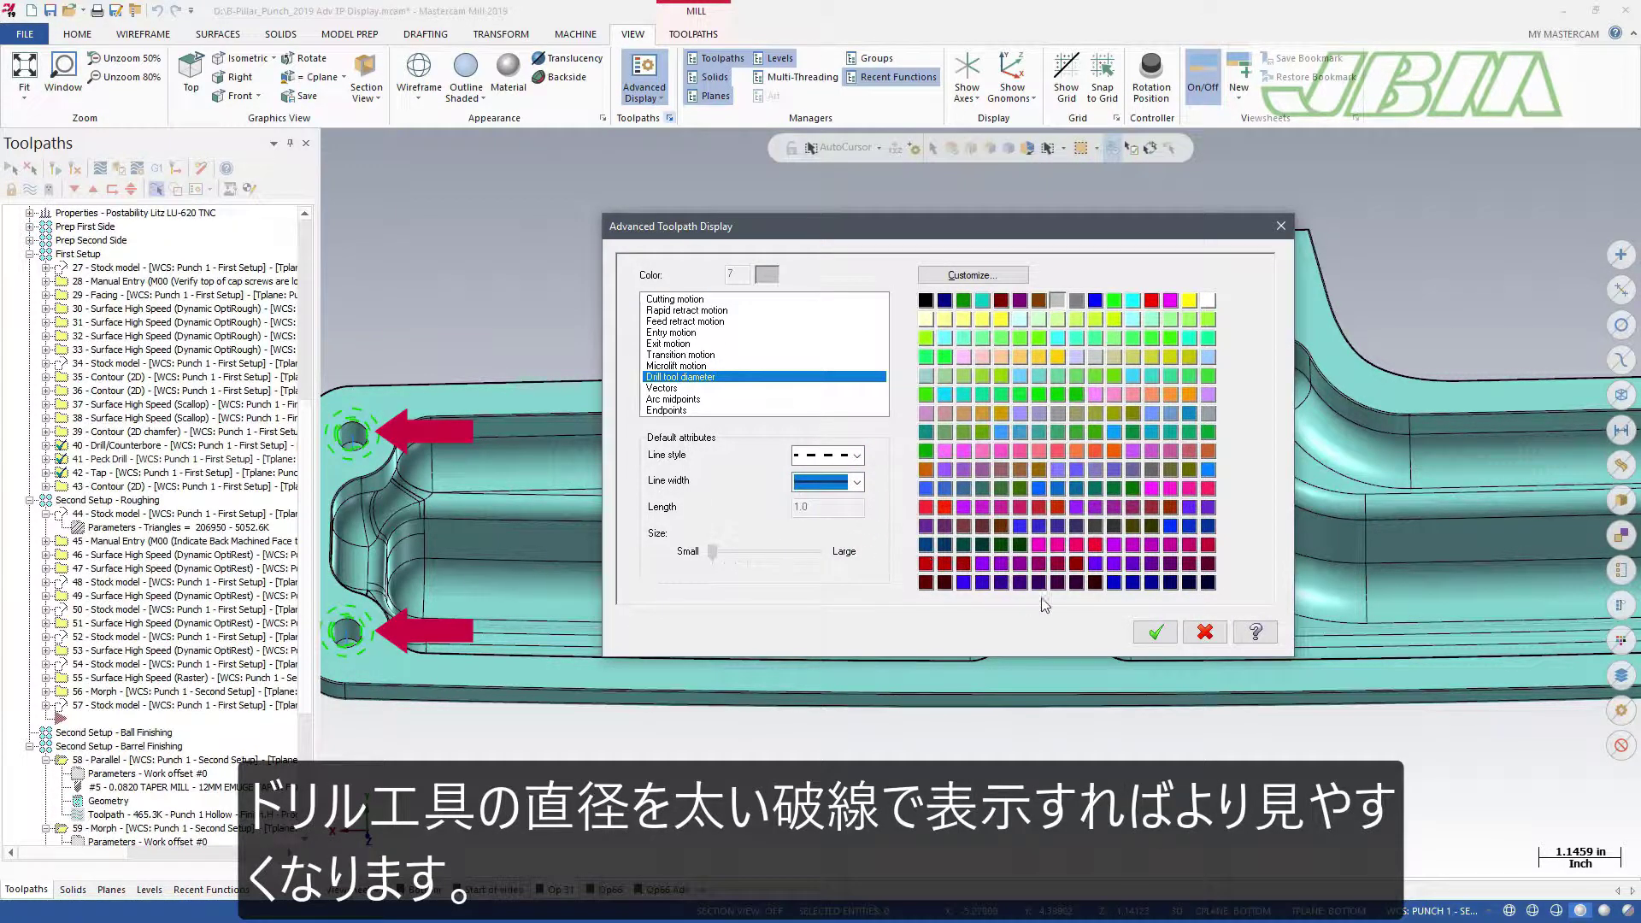
{"action": "left_click", "coordinate": [1154, 631]}
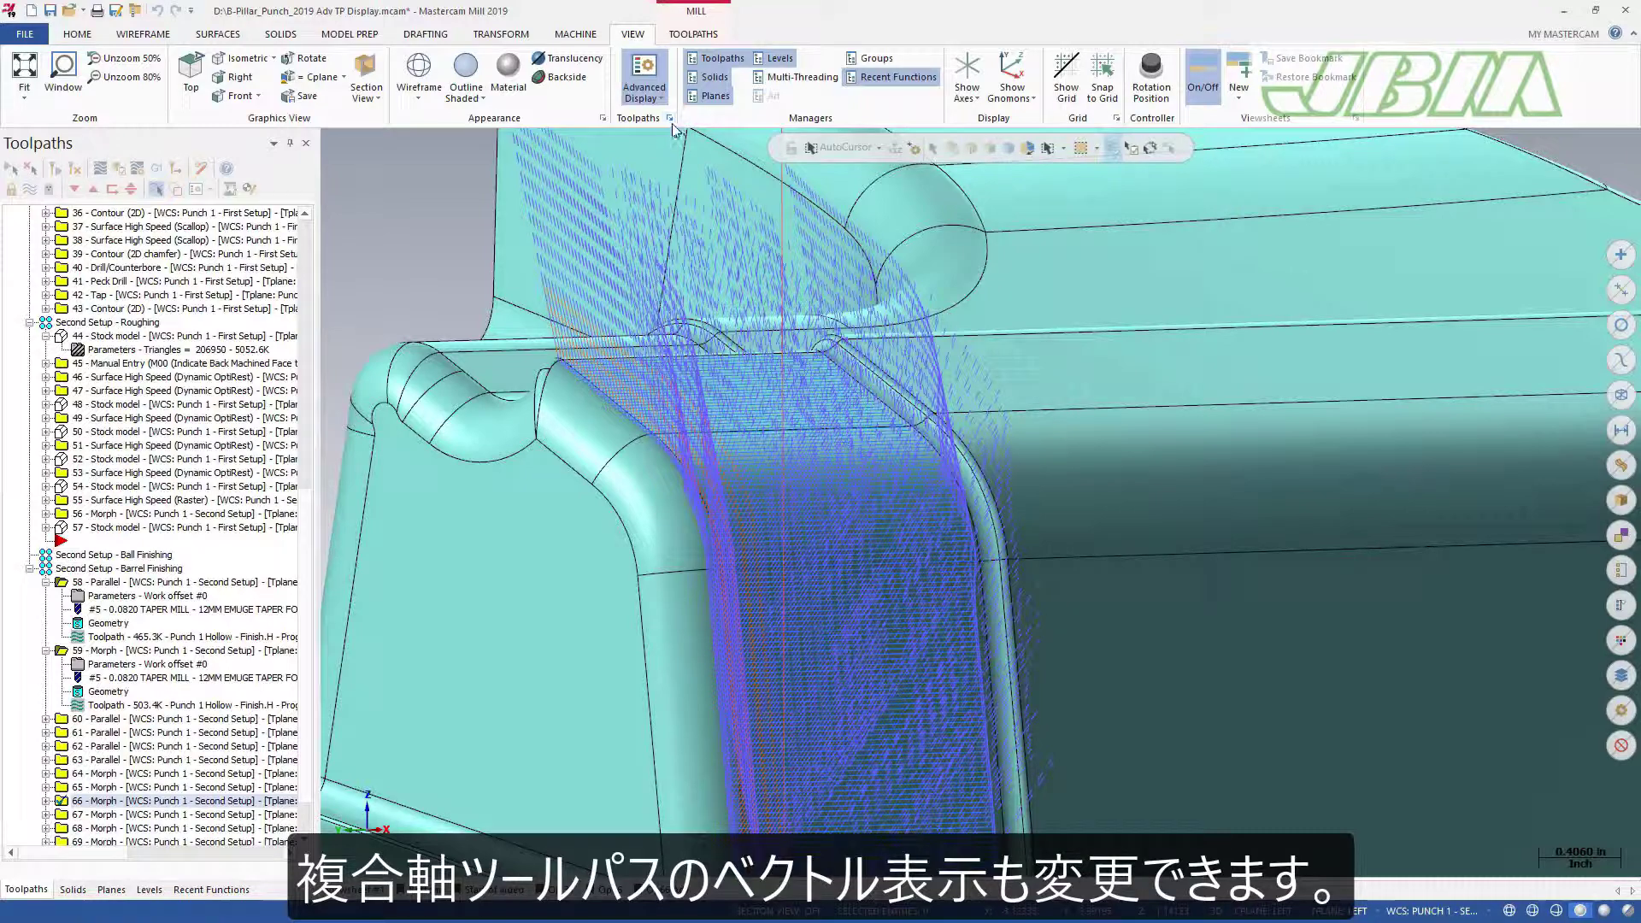
Step: Set the toolpath vectors' length to 0.2 with a solid line style in the Advanced Toolpath Display settings and apply it
{"action": "left_click", "coordinate": [671, 120]}
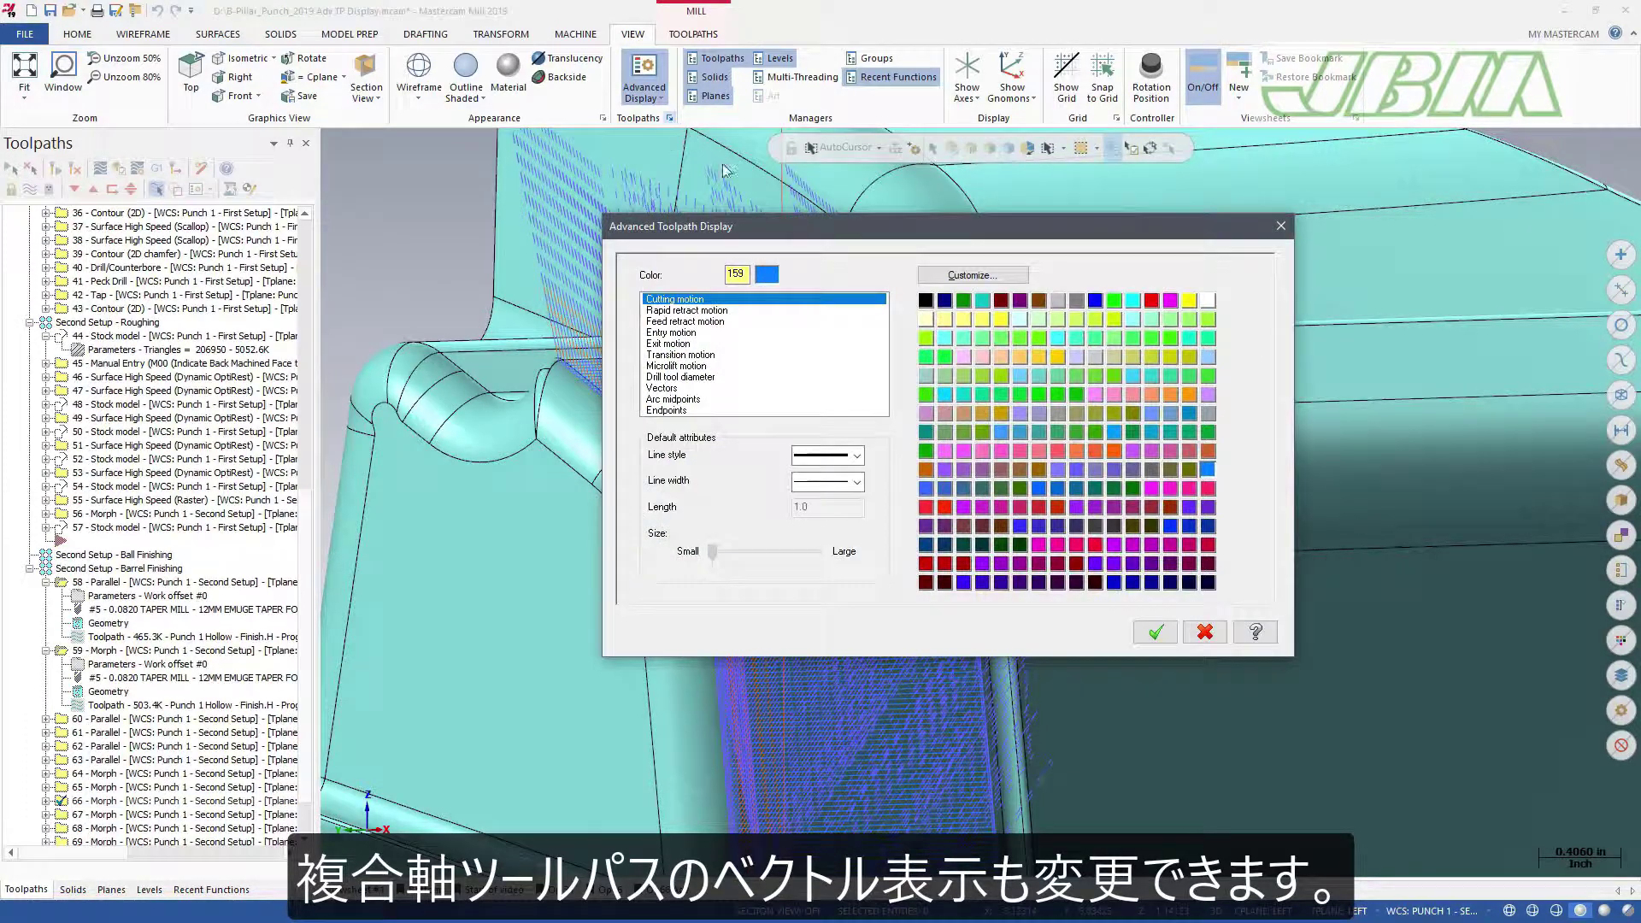
{"action": "left_click", "coordinate": [677, 390]}
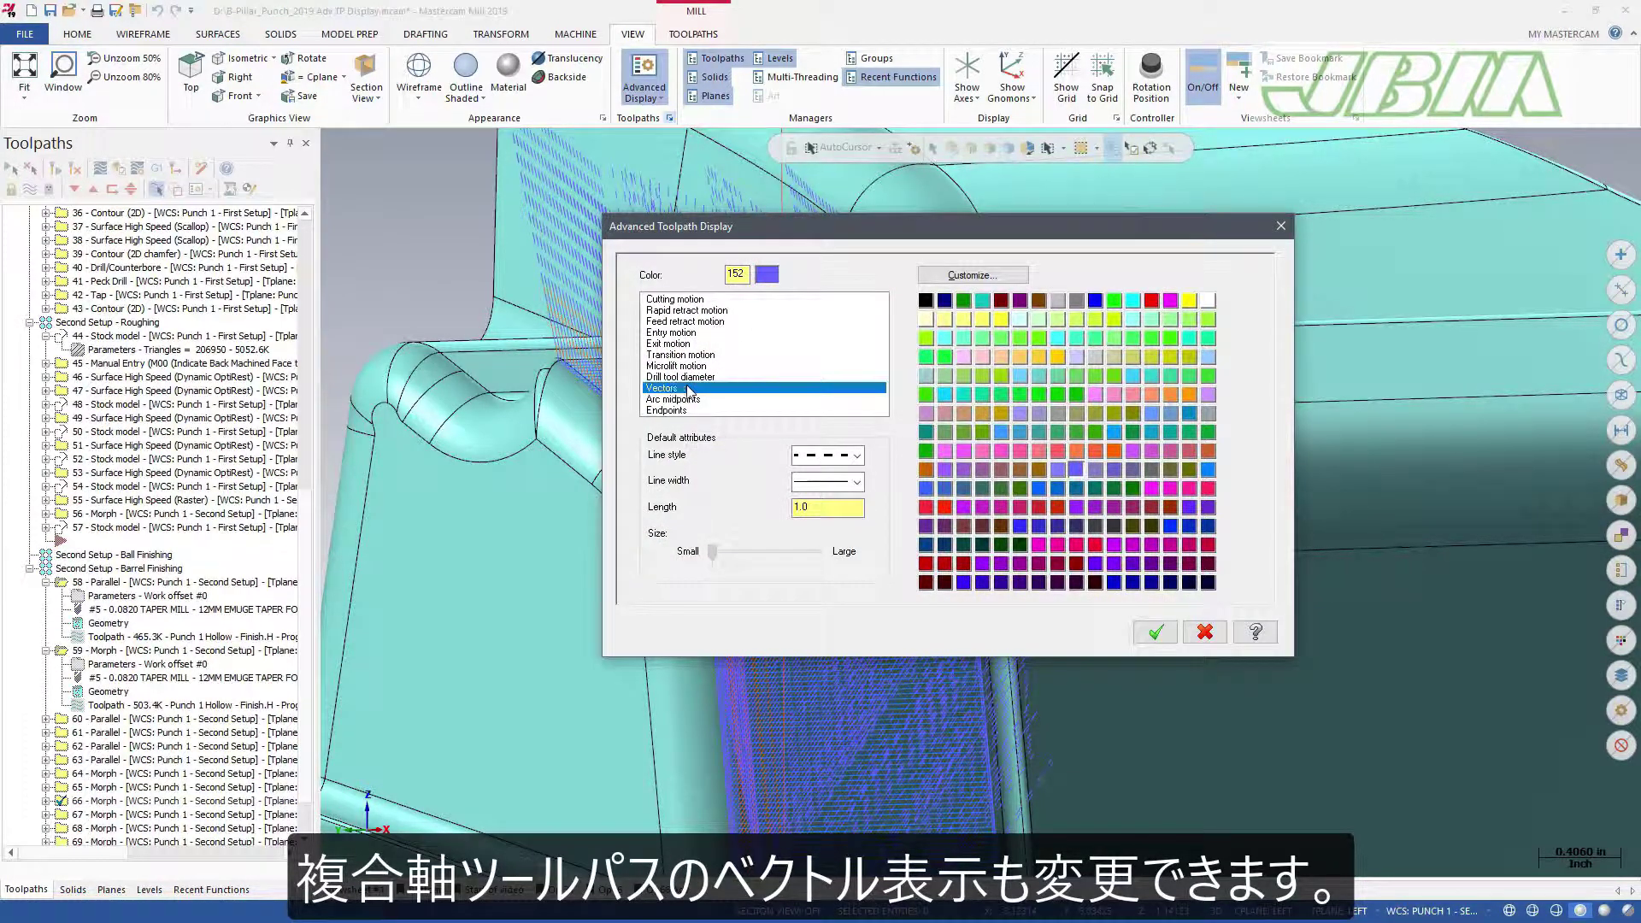
{"action": "left_click", "coordinate": [829, 513]}
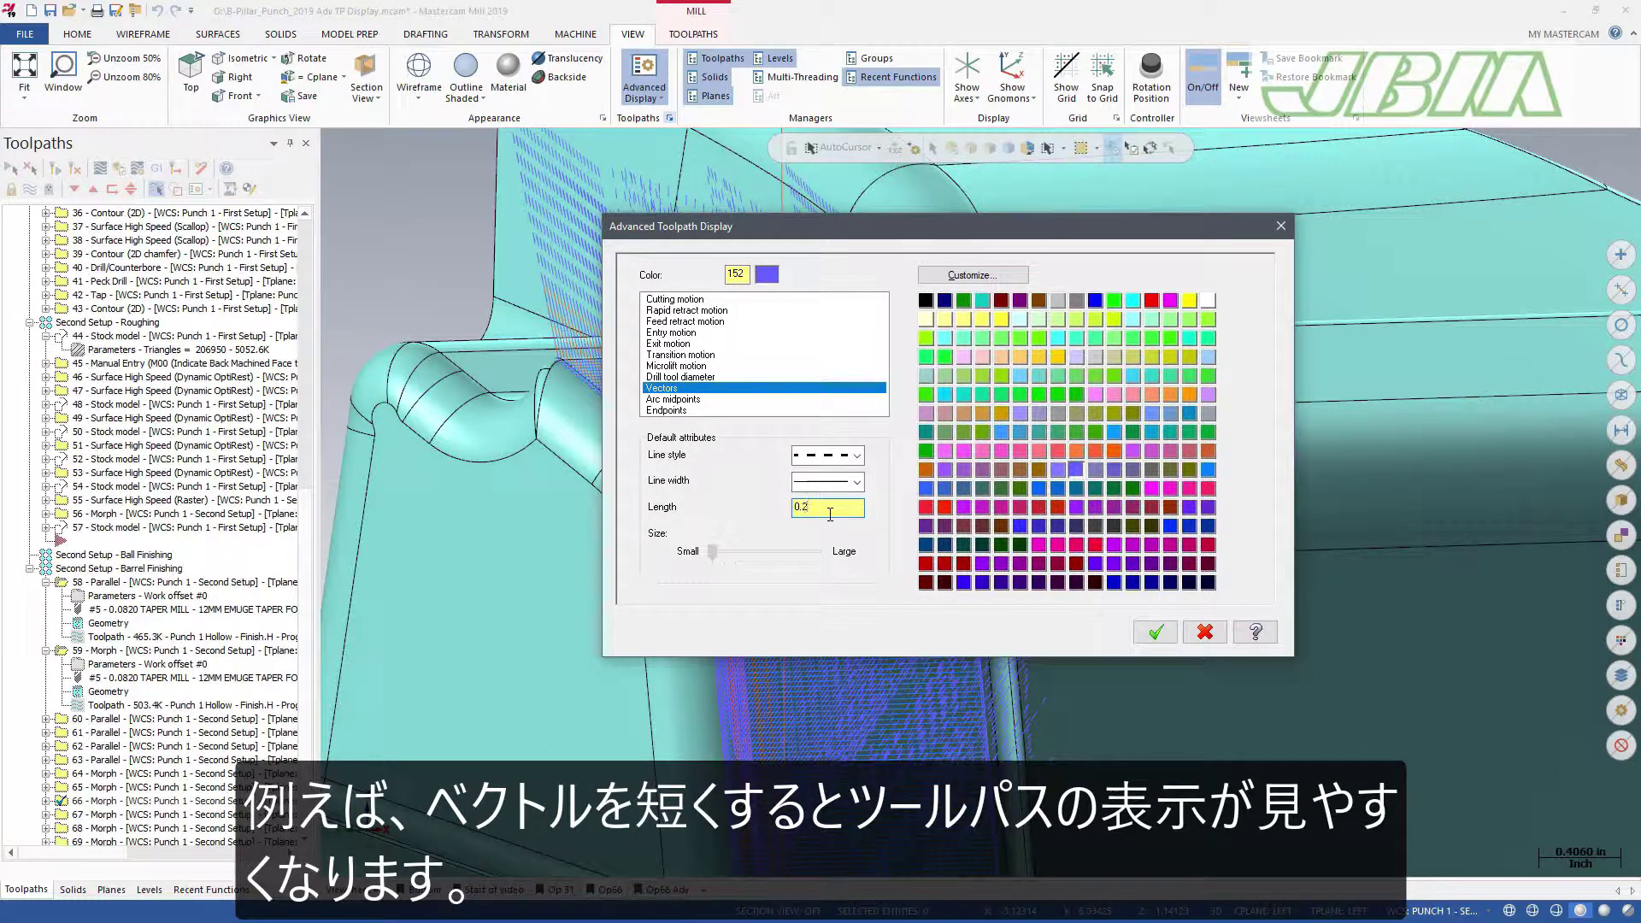
{"action": "left_click", "coordinate": [856, 456]}
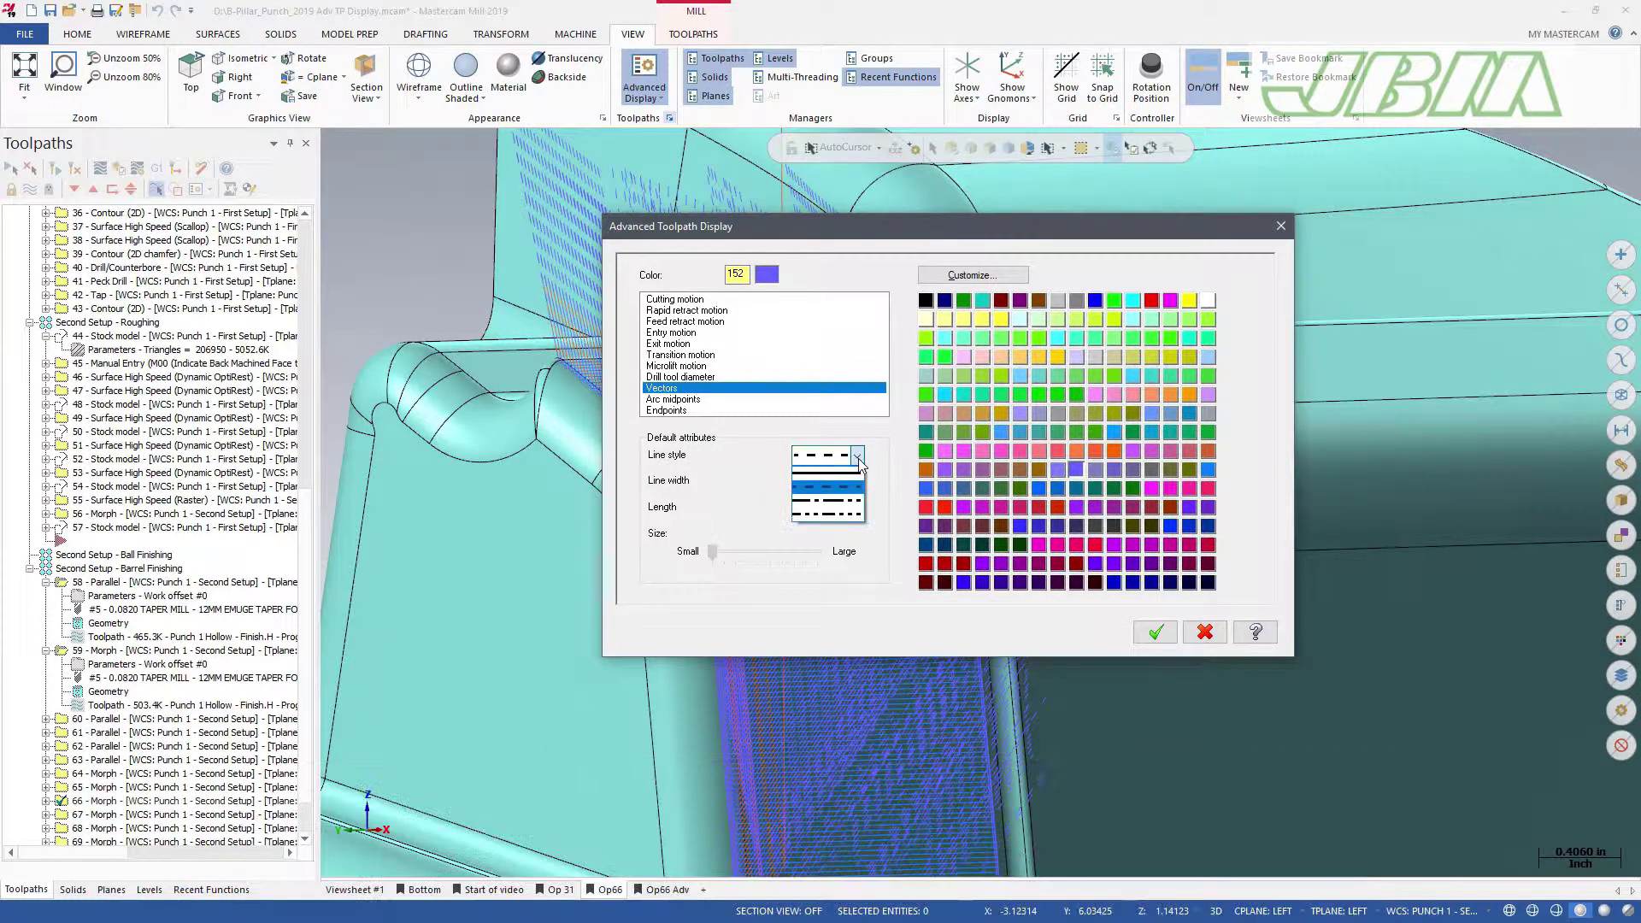
{"action": "left_click", "coordinate": [851, 475]}
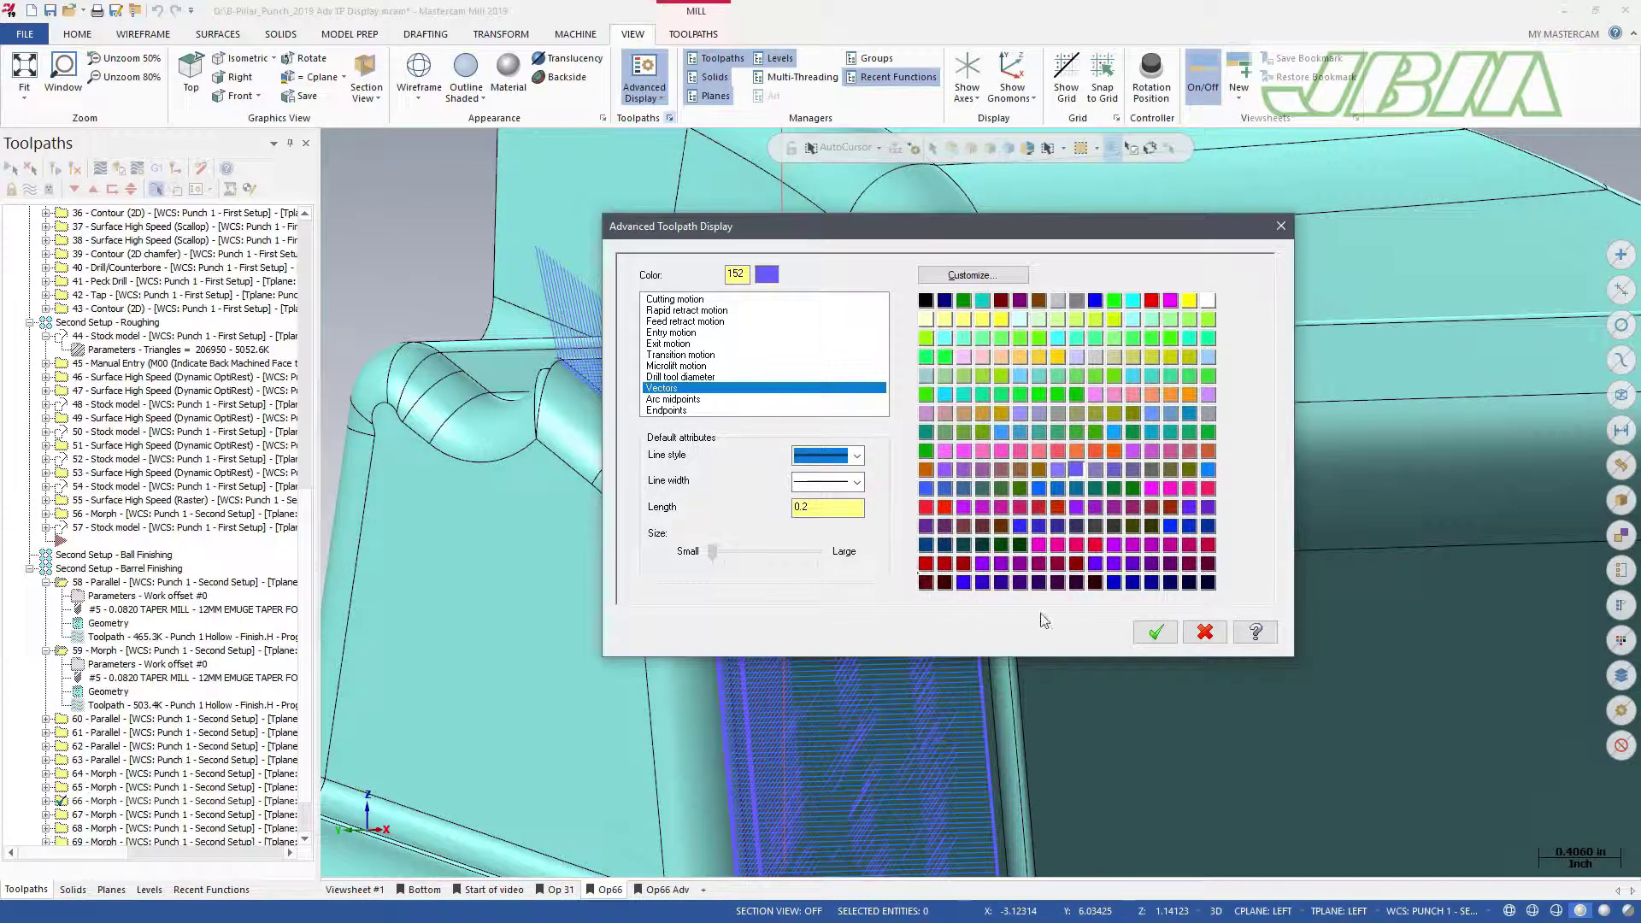
{"action": "left_click", "coordinate": [1154, 632]}
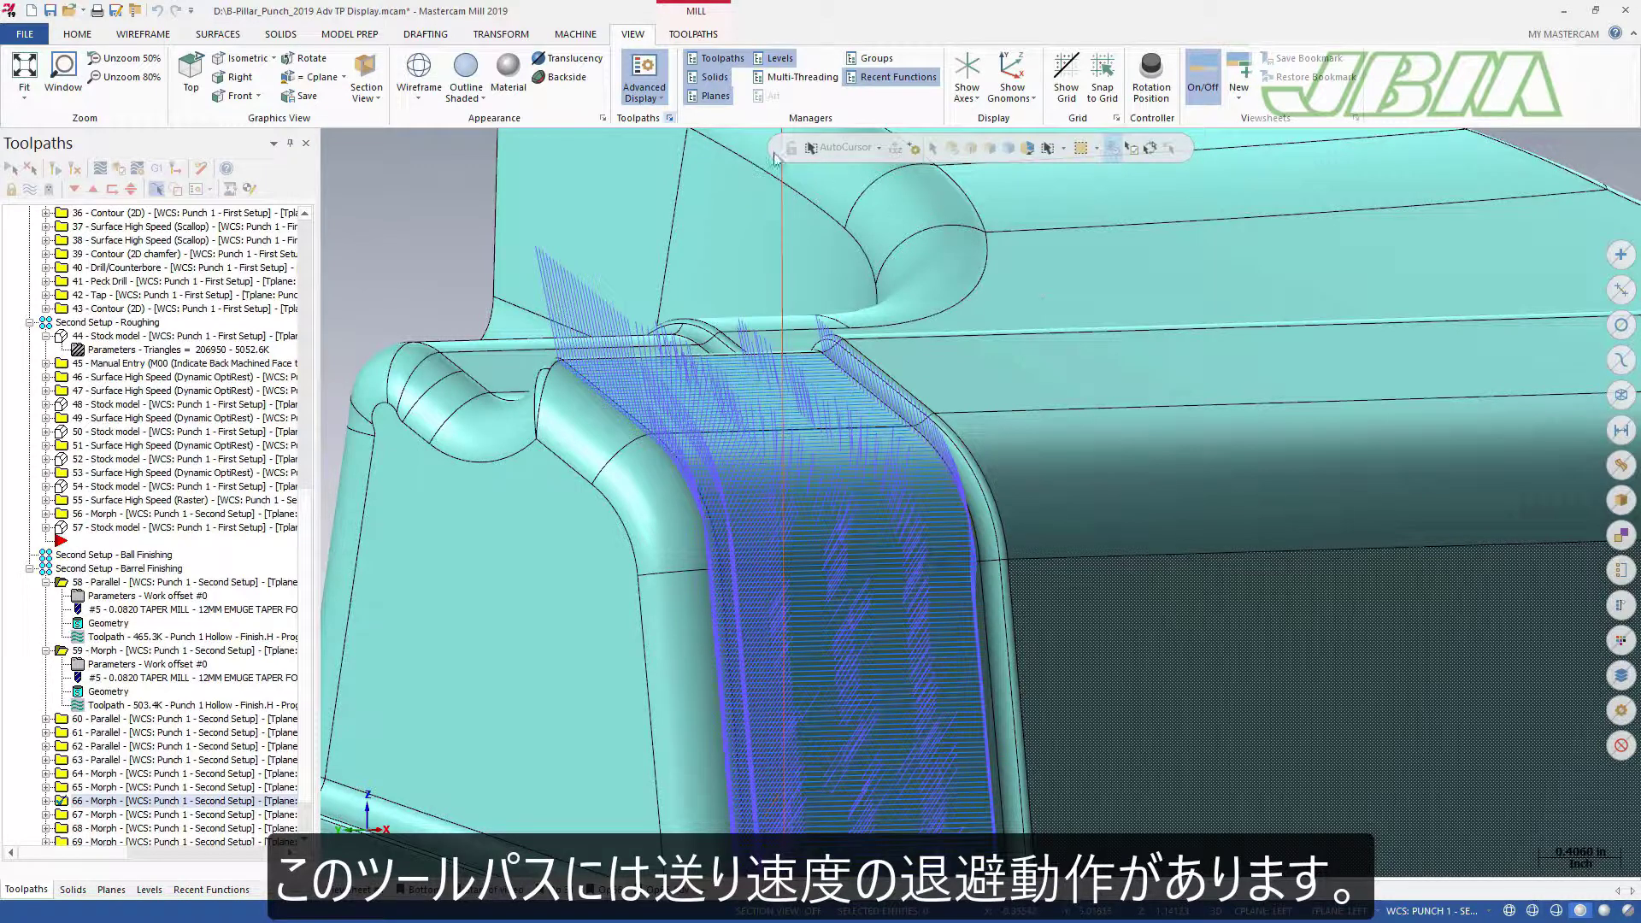
Step: Hide Feed Retract Motion in the advanced display of operation 66's Morph toolpath
{"action": "left_click", "coordinate": [662, 102]}
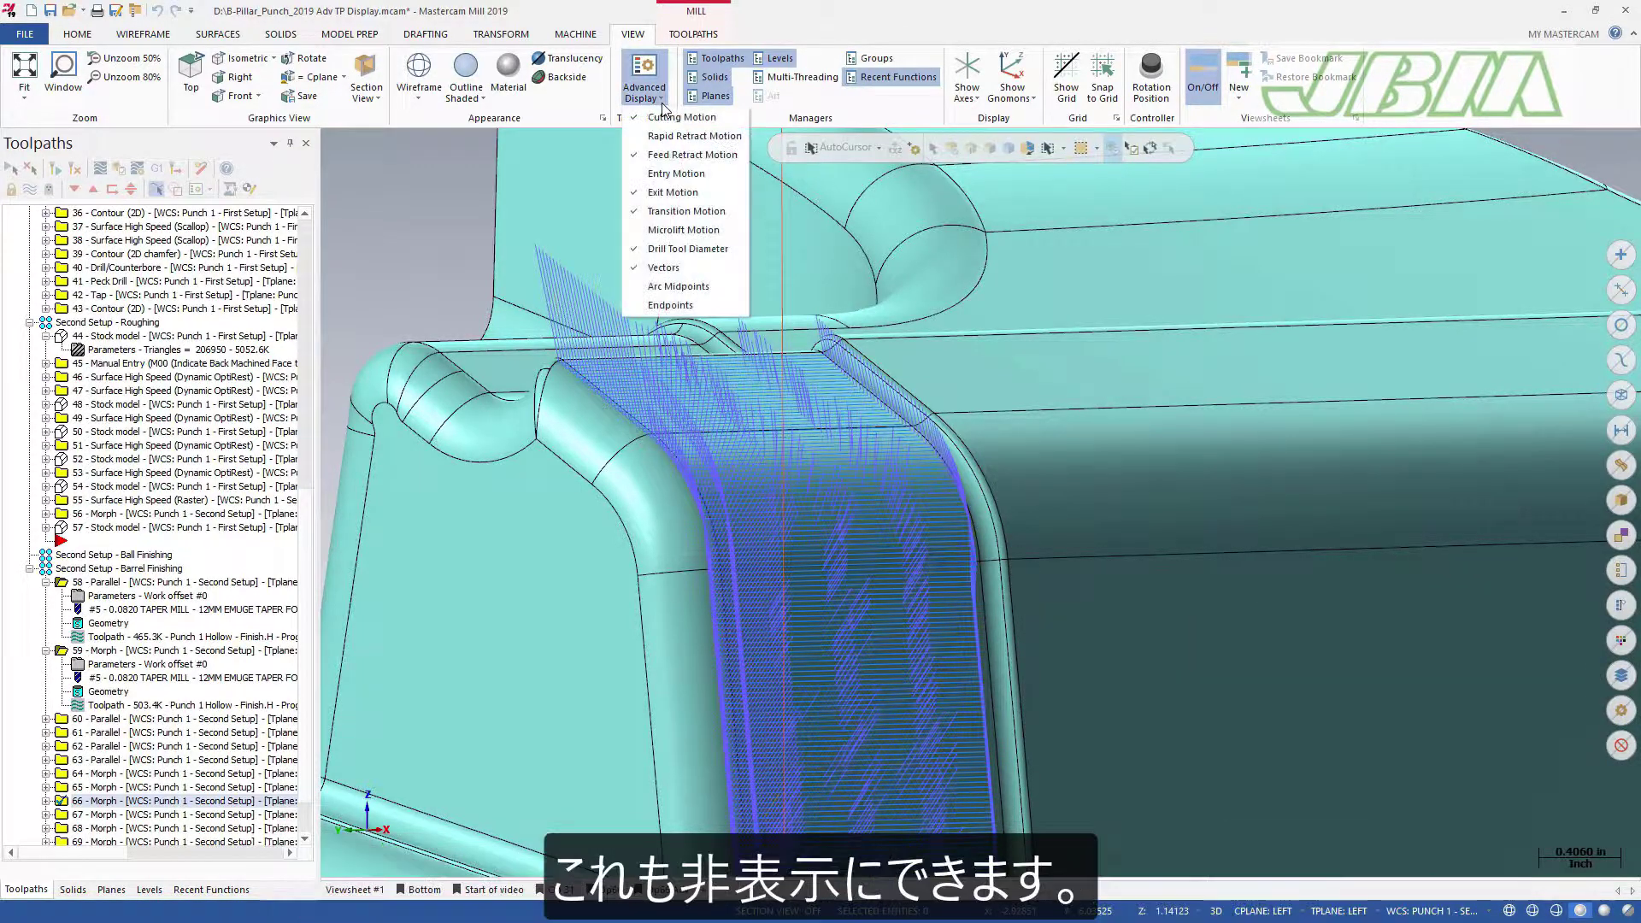
{"action": "left_click", "coordinate": [691, 156]}
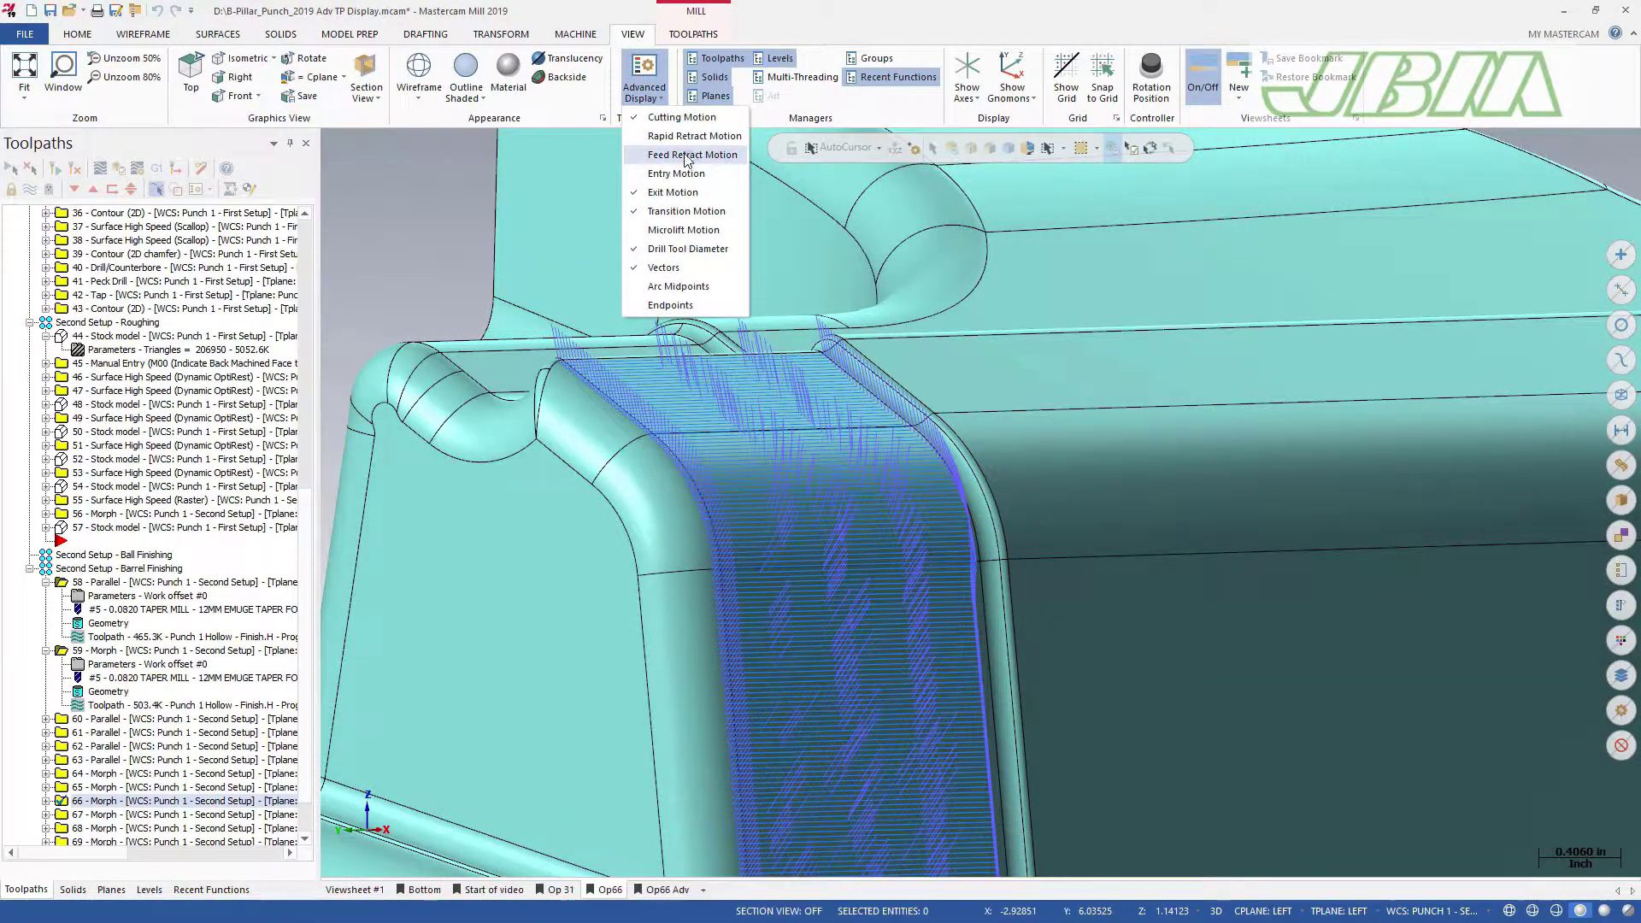
{"action": "left_click", "coordinate": [476, 161]}
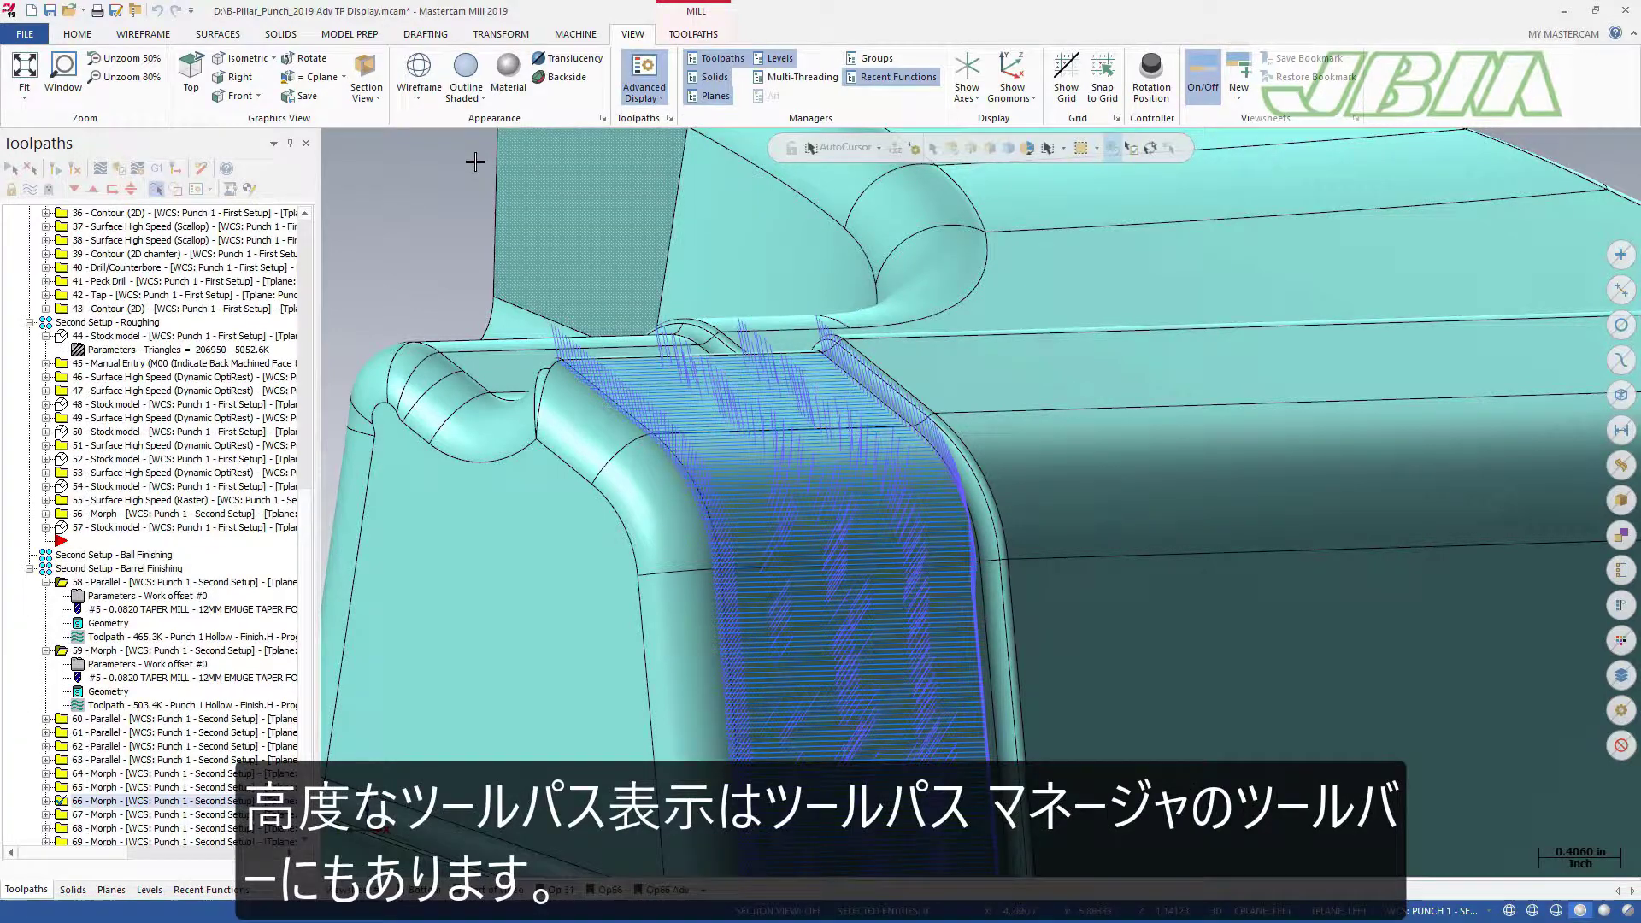
Step: Toggle the Vectors display of operation 66 off to inspect the cutting passes, and switch it back on
{"action": "left_click", "coordinate": [209, 189]}
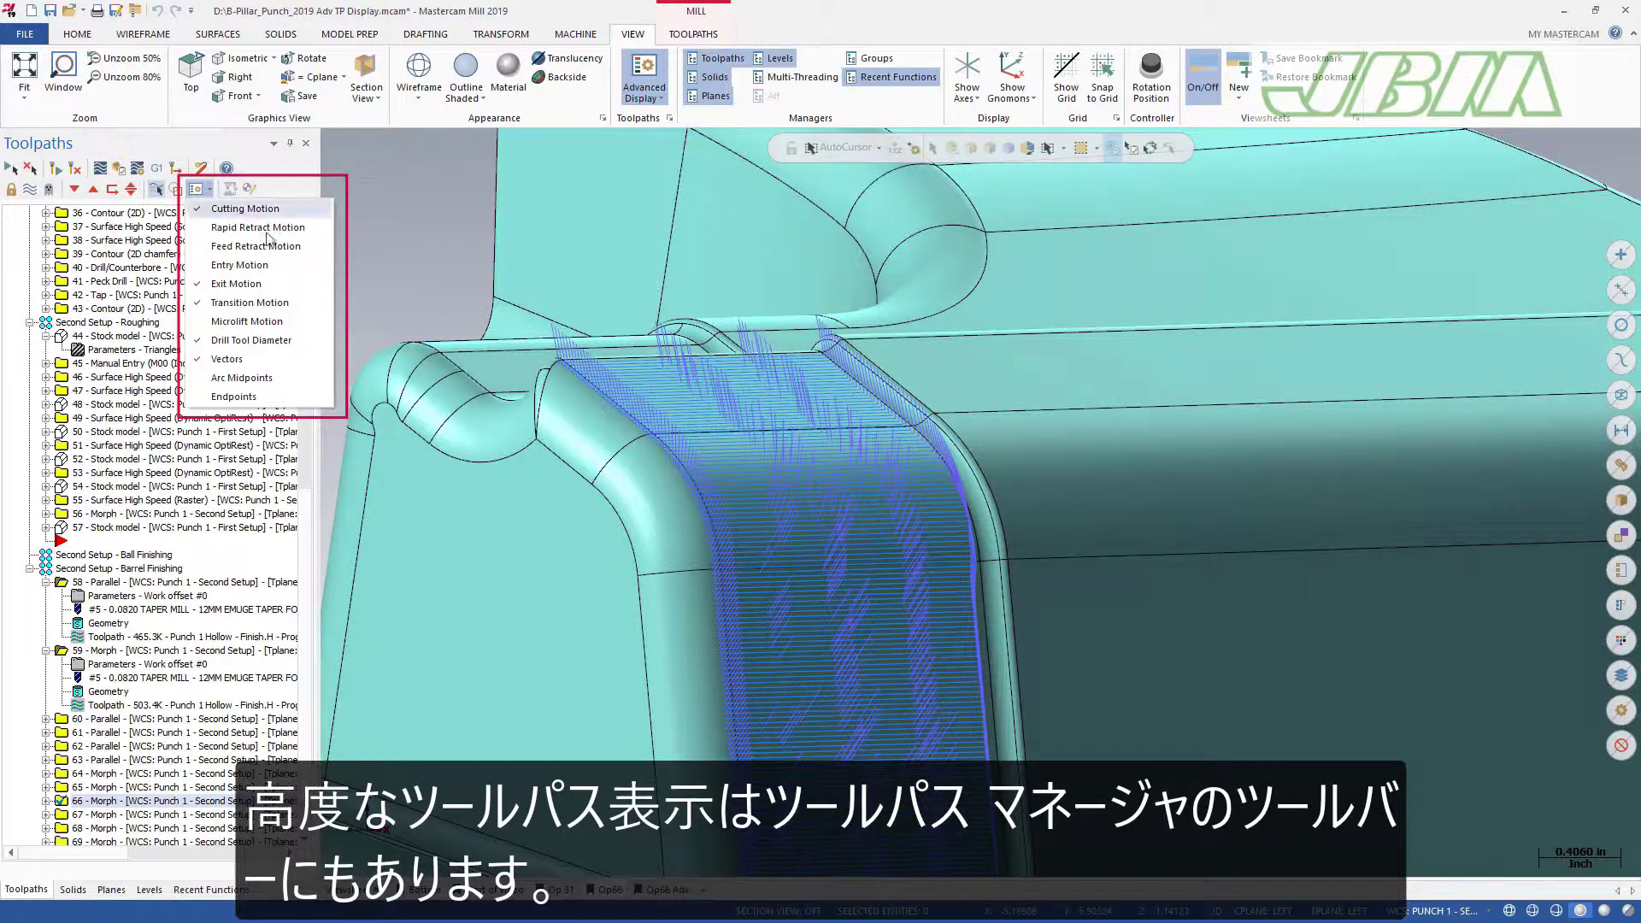
{"action": "left_click", "coordinate": [242, 360]}
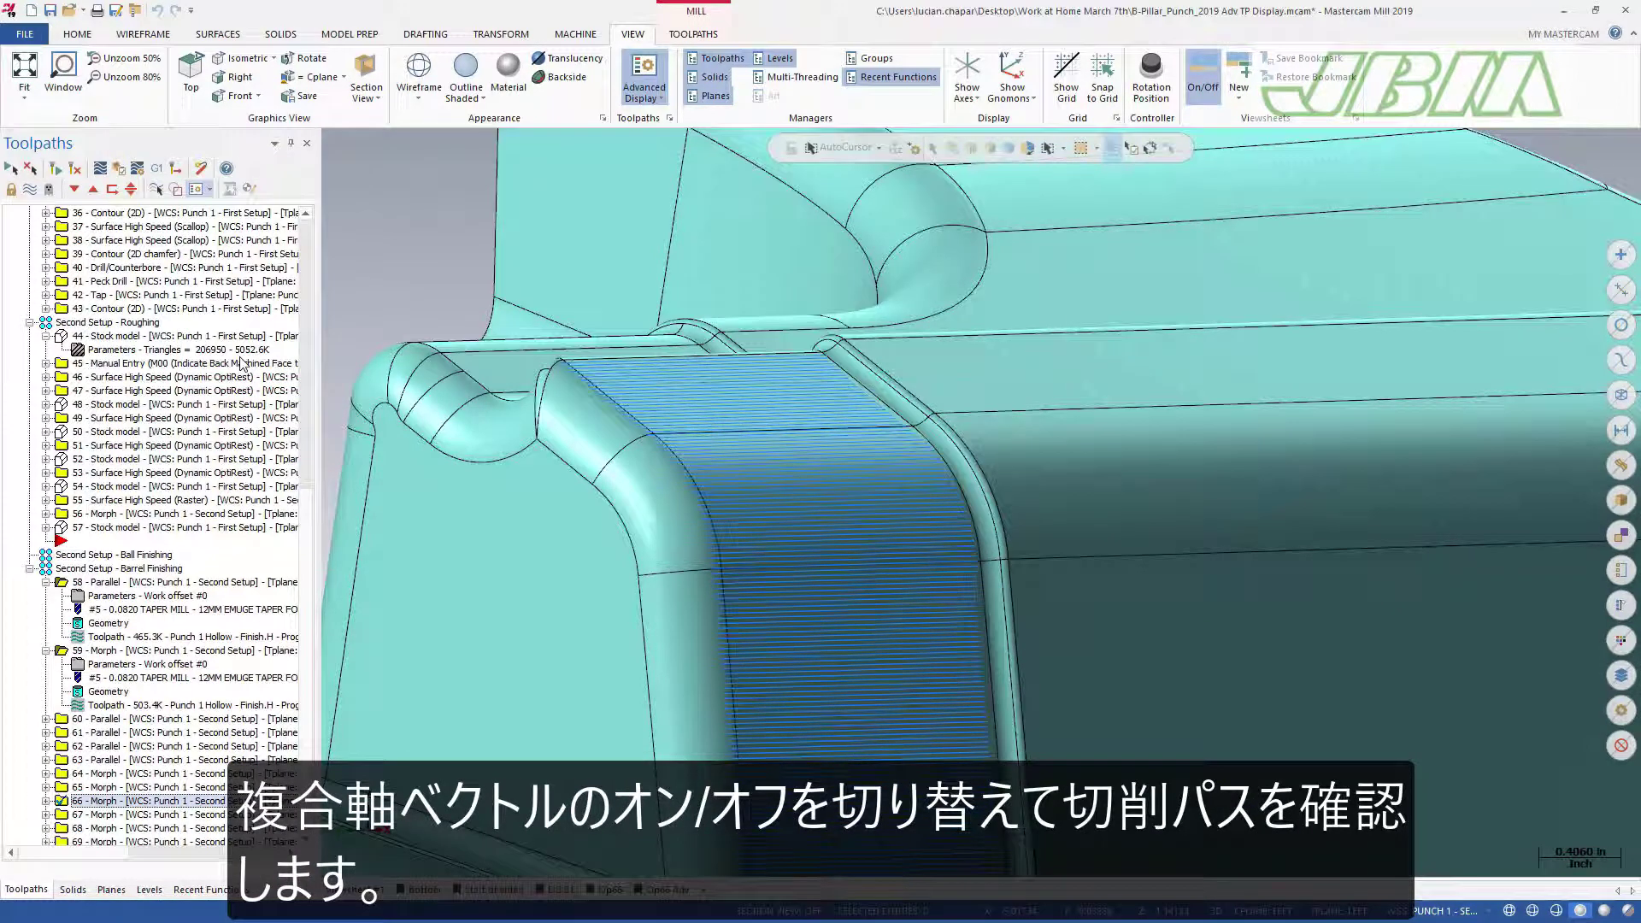
{"action": "left_click", "coordinate": [213, 193]}
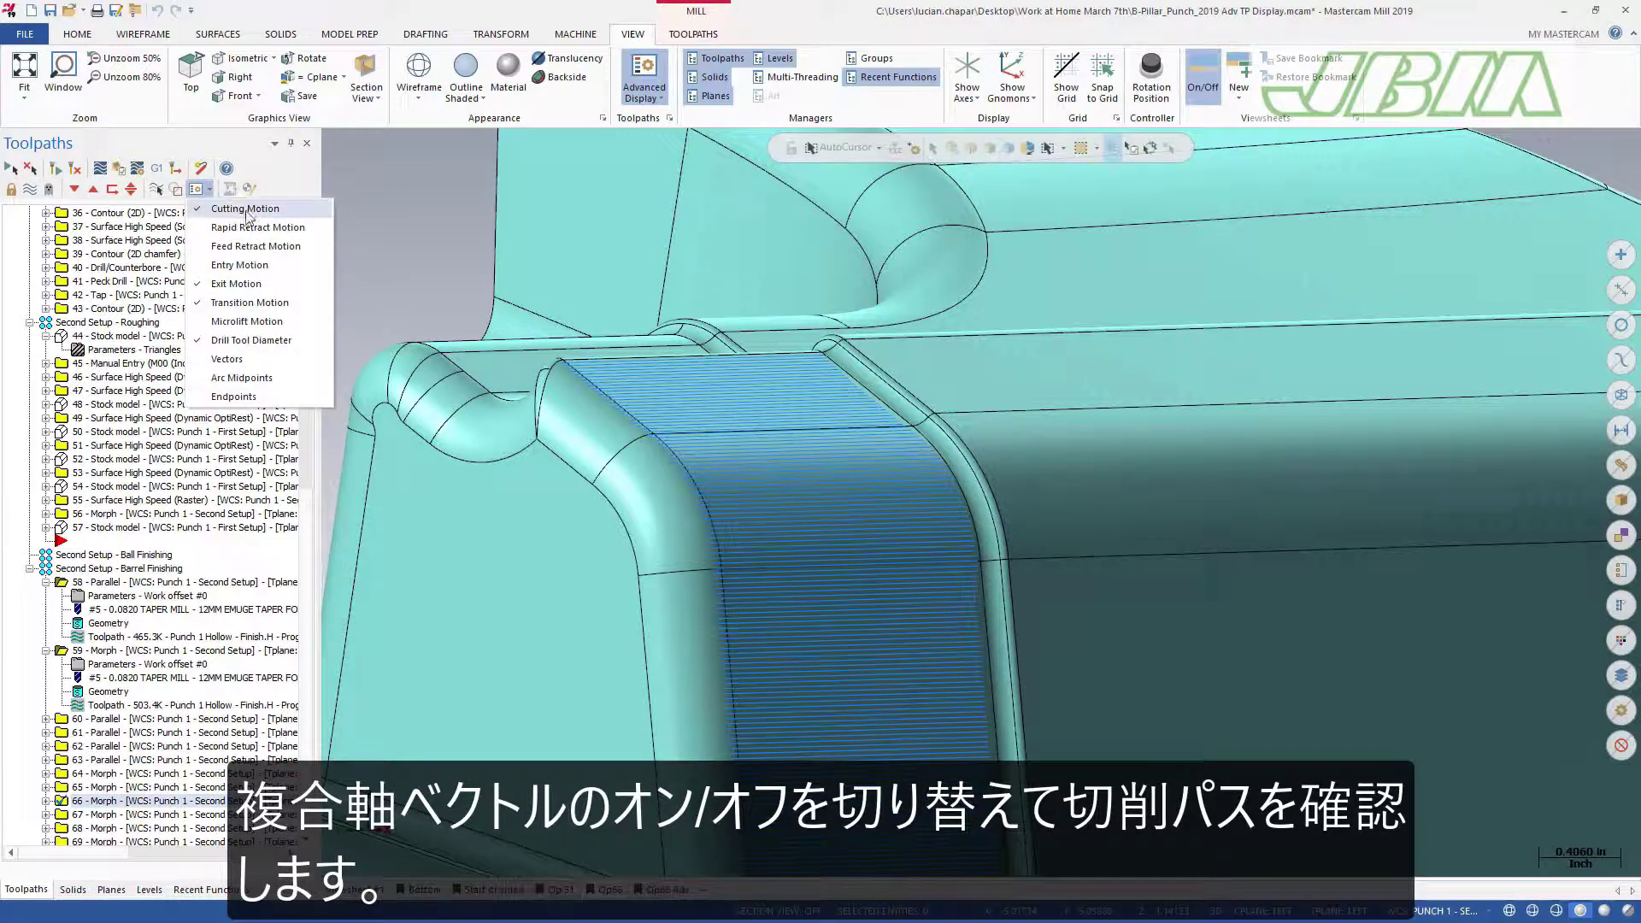
{"action": "left_click", "coordinate": [264, 363]}
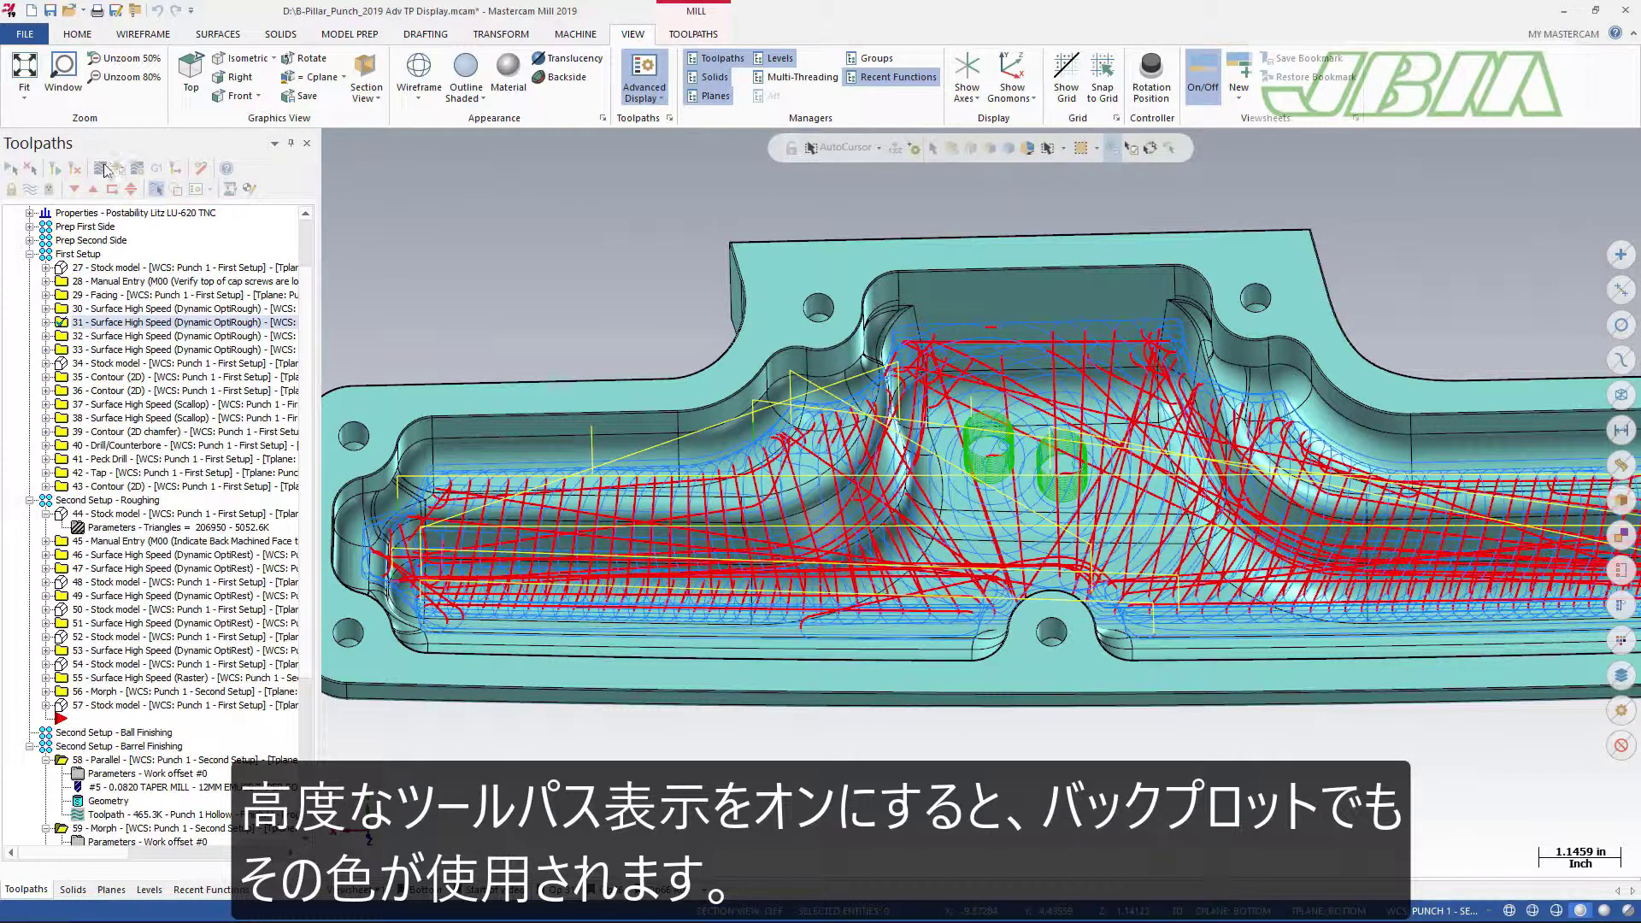
Step: Backplot operation 31, play the tool motion with the advanced display colors, and close the backplot
{"action": "left_click", "coordinate": [102, 168]}
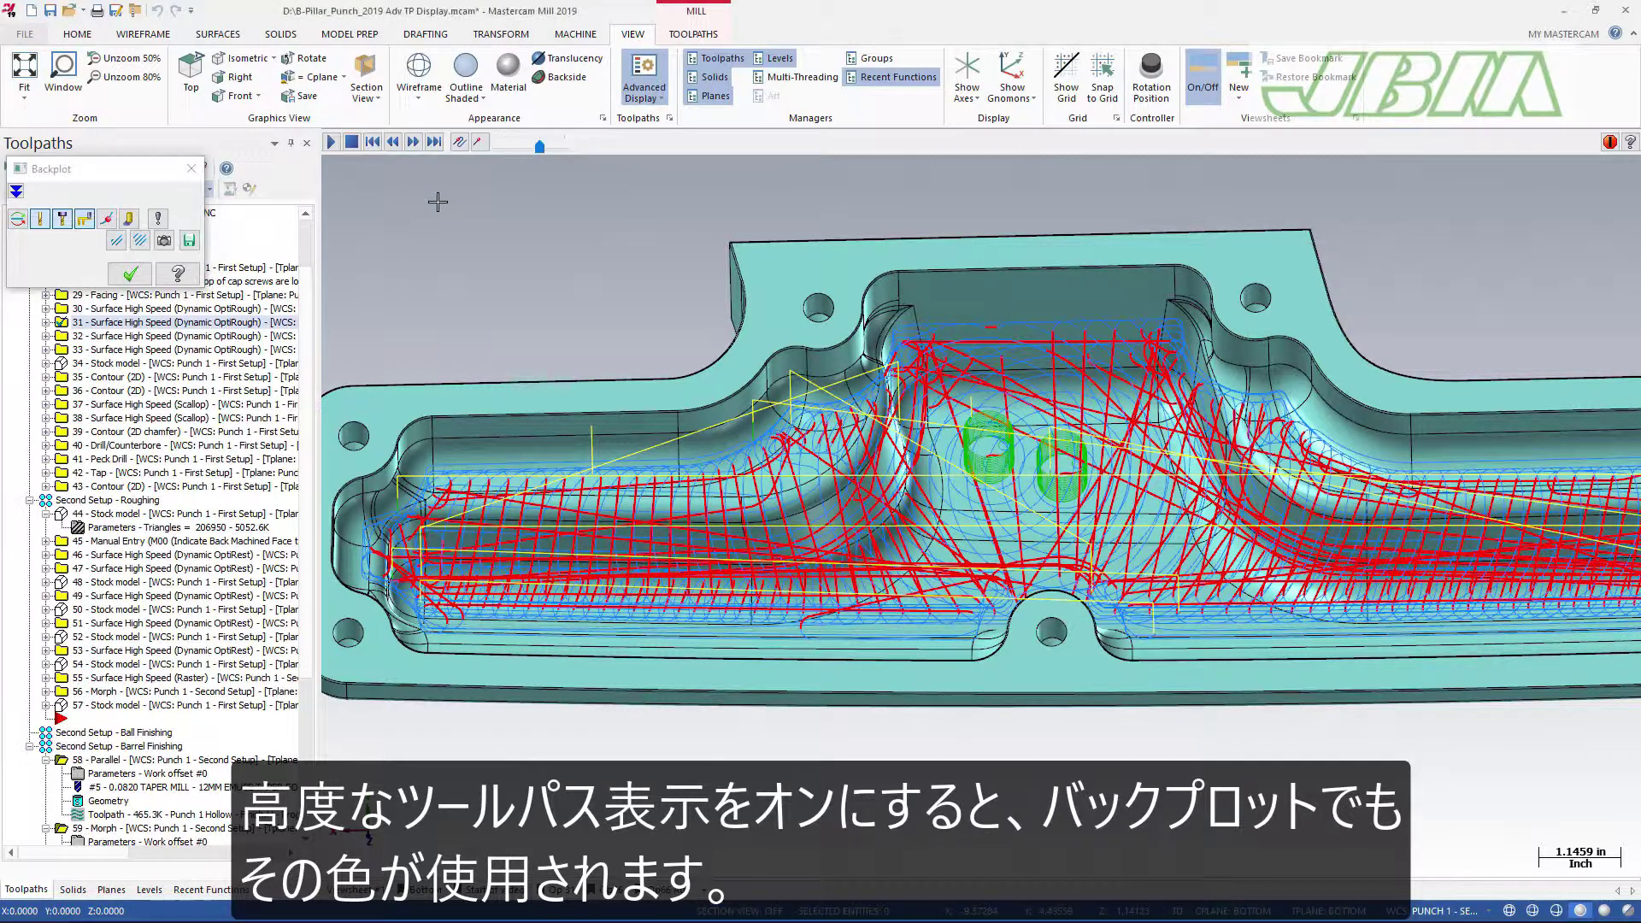
{"action": "left_click", "coordinate": [331, 141]}
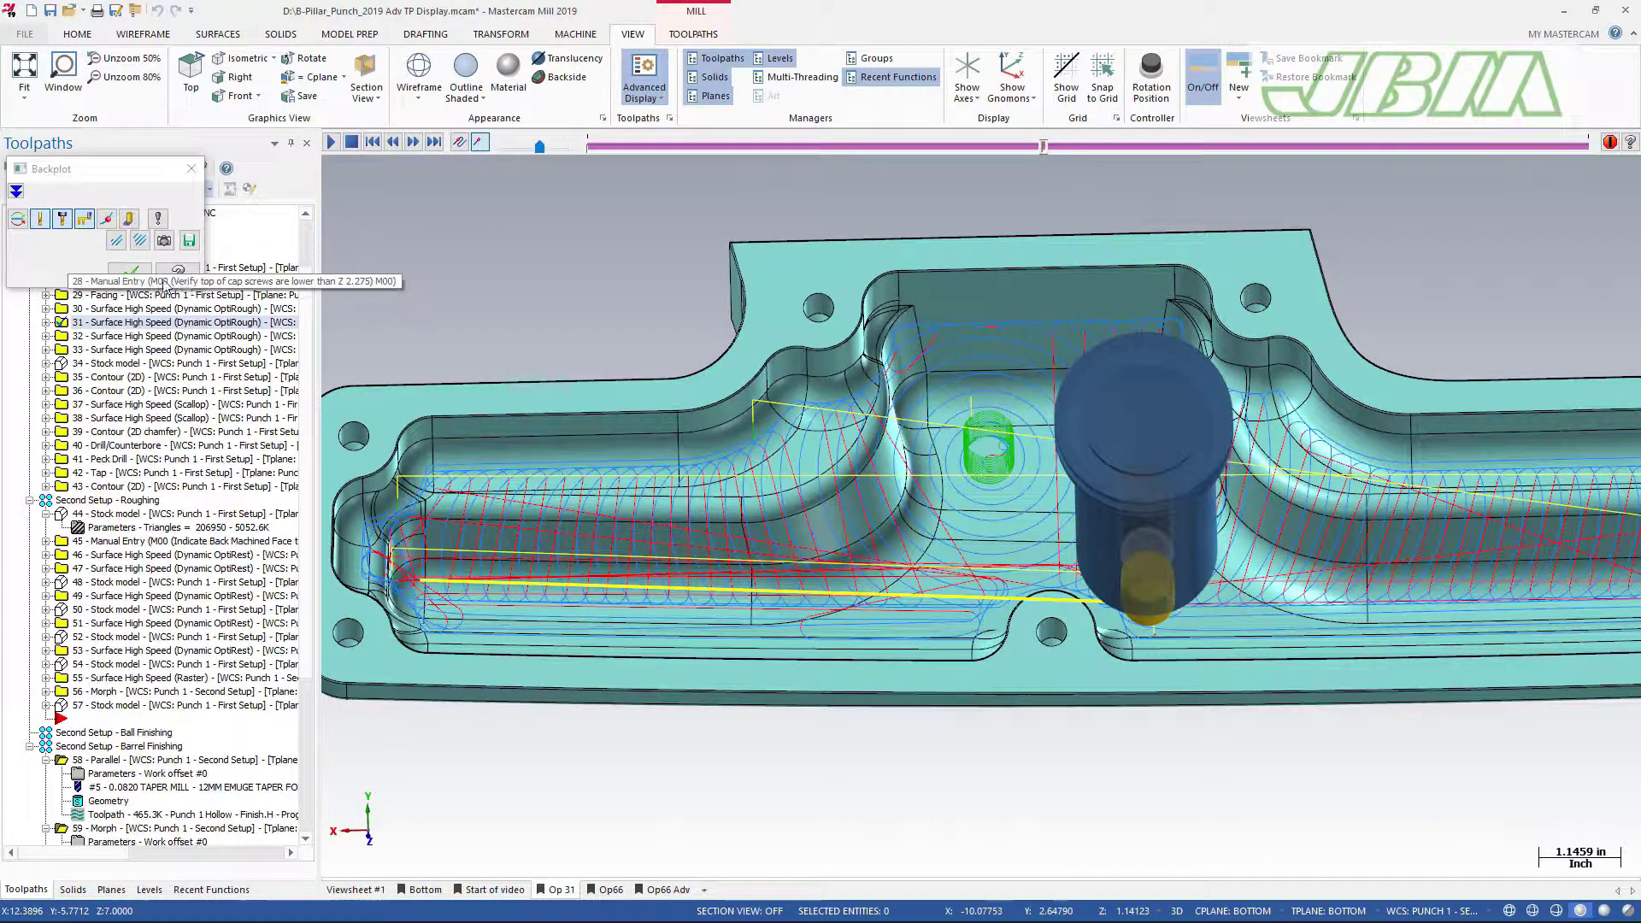
{"action": "left_click", "coordinate": [130, 274]}
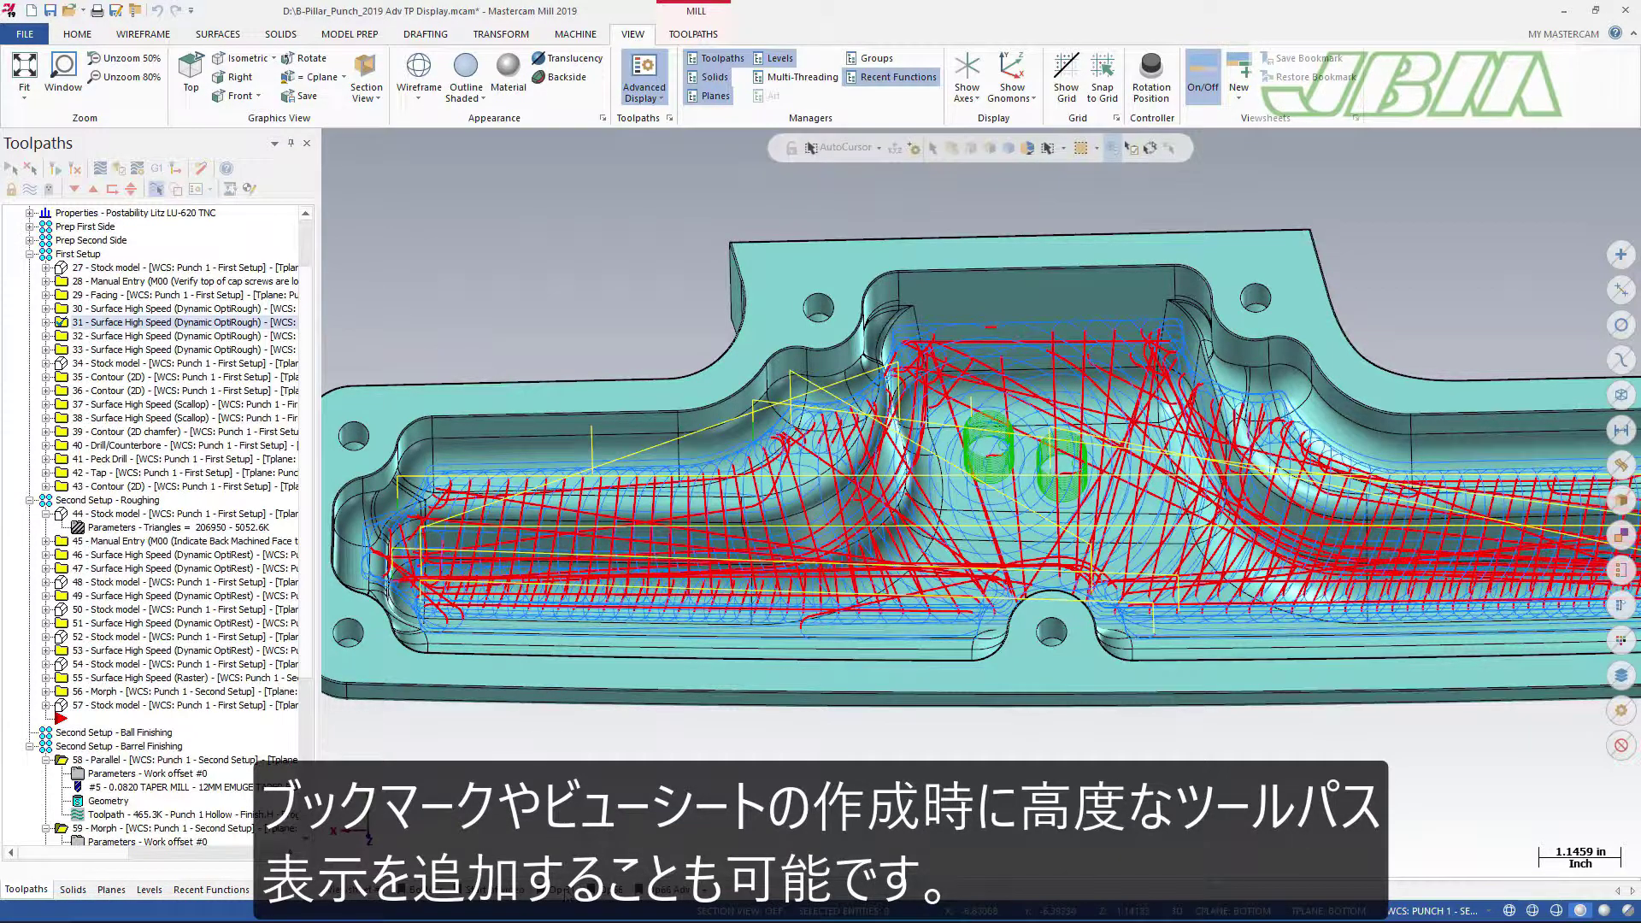
Step: Include Advanced toolpath display settings among the items saved to viewsheets and accept the viewsheet options
{"action": "right_click", "coordinate": [566, 890]}
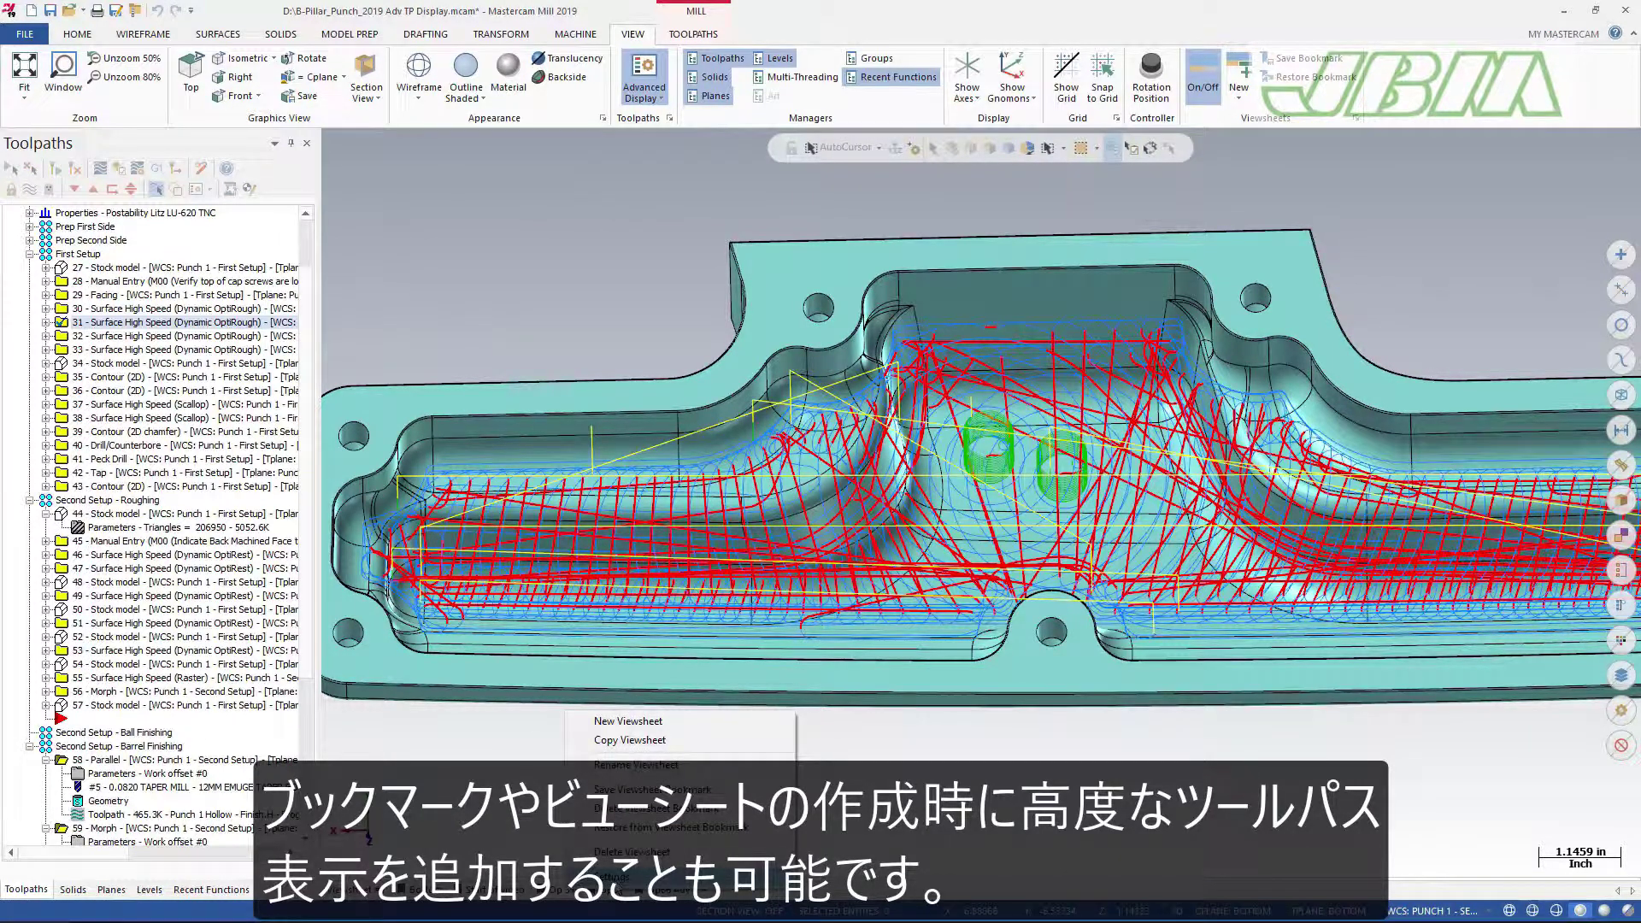
{"action": "left_click", "coordinate": [628, 721]}
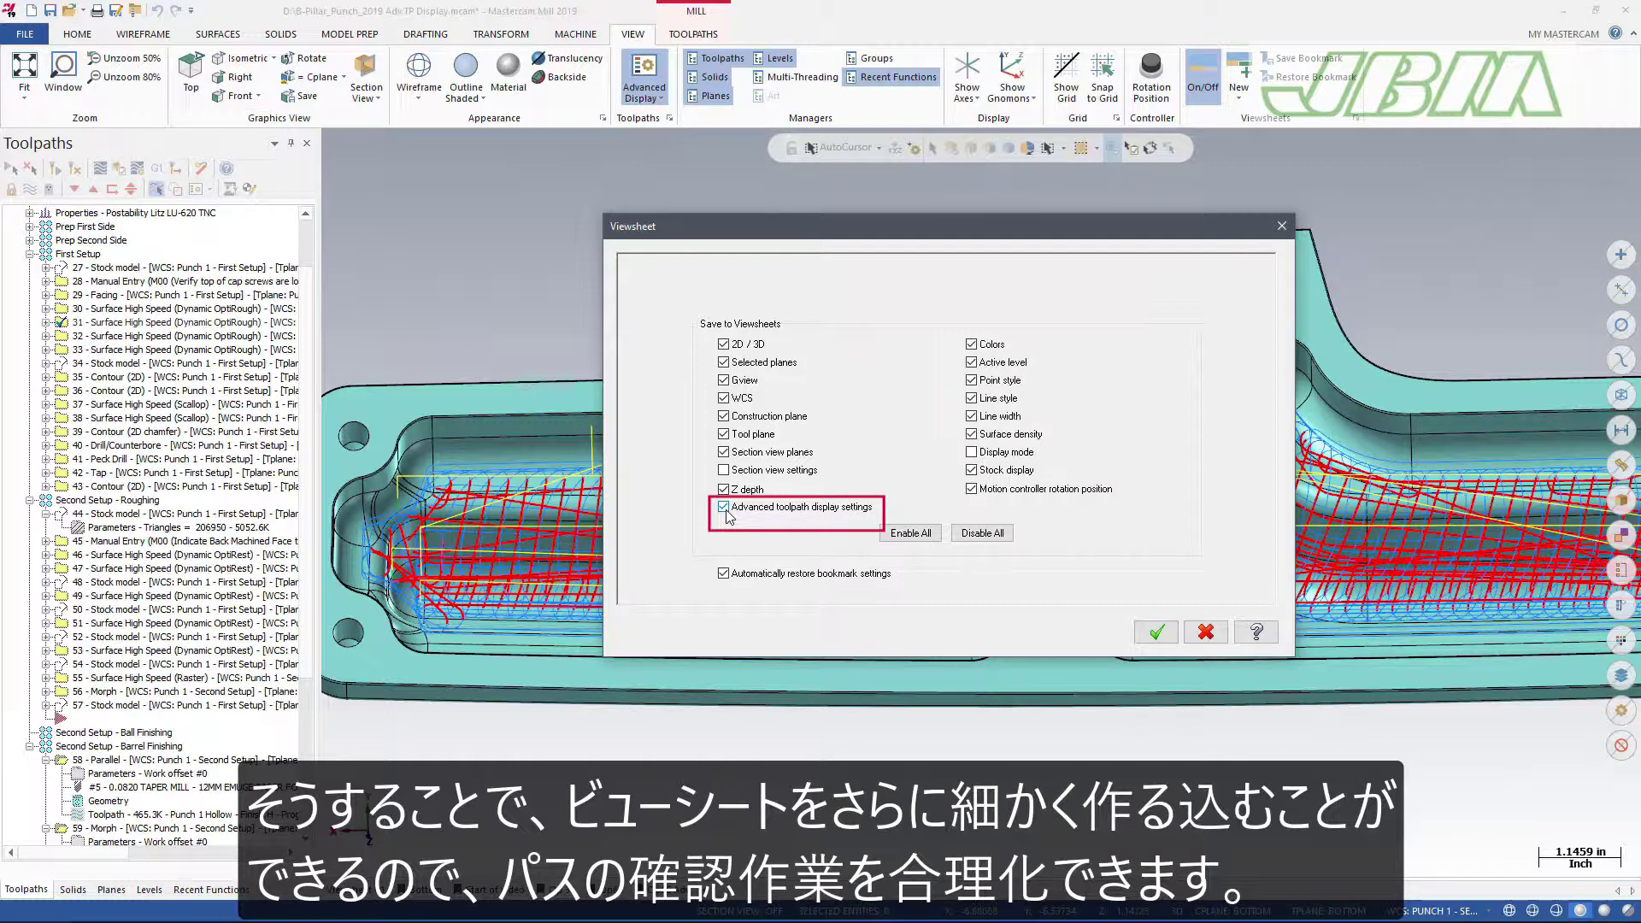
{"action": "left_click", "coordinate": [1151, 637]}
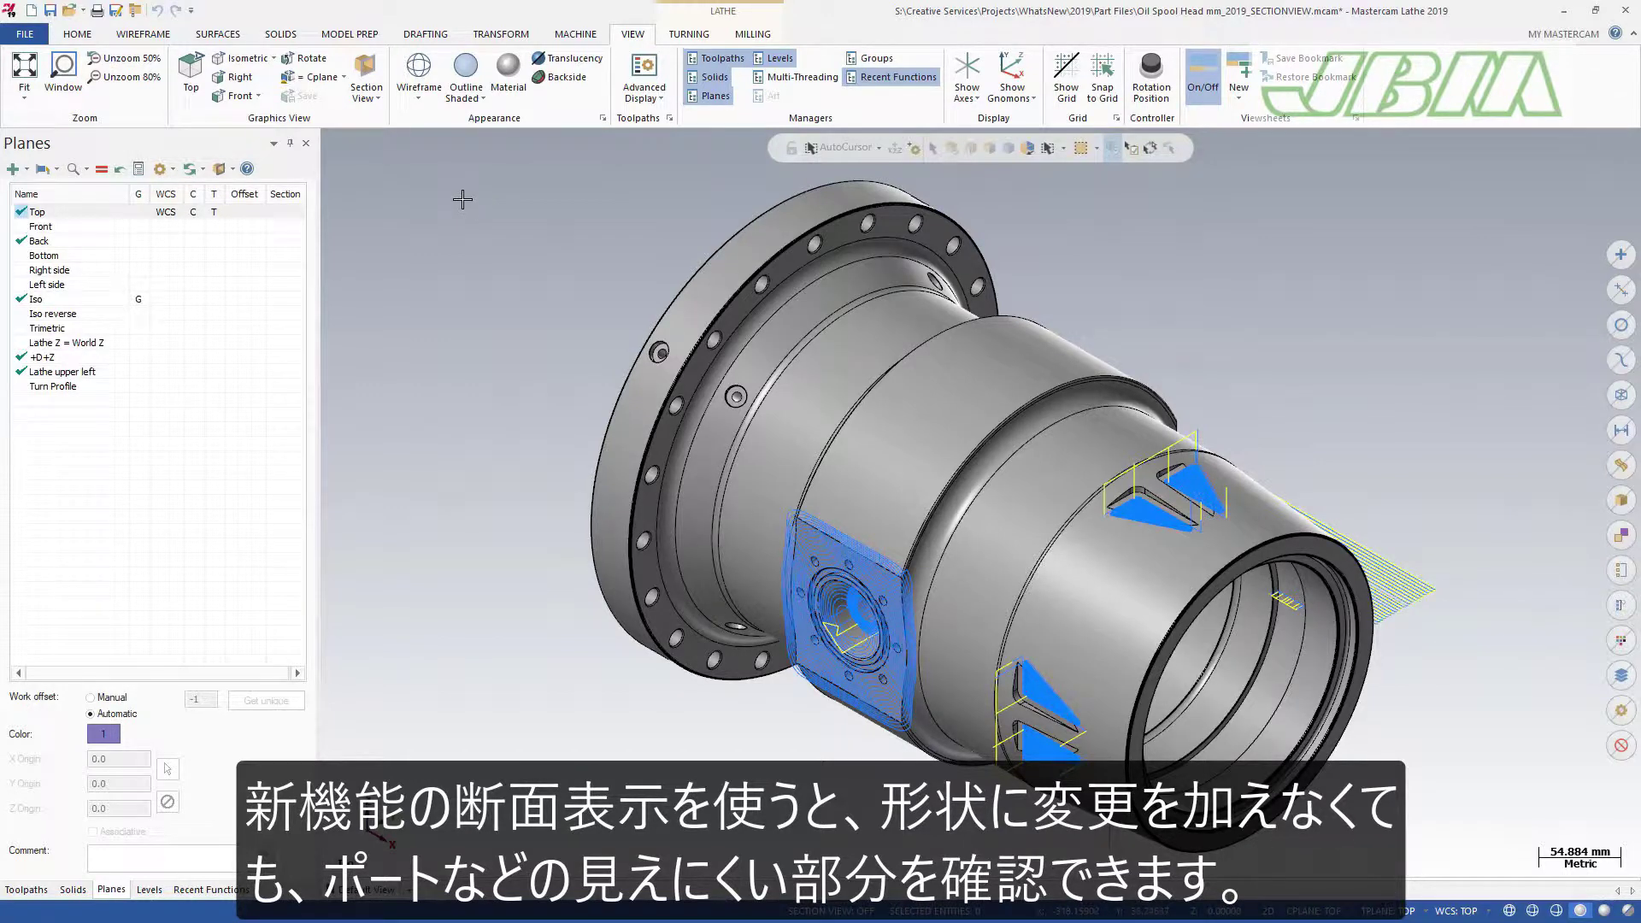
Step: Turn on Section View for the lathe part and section it at the Top plane
{"action": "left_click", "coordinate": [366, 67]}
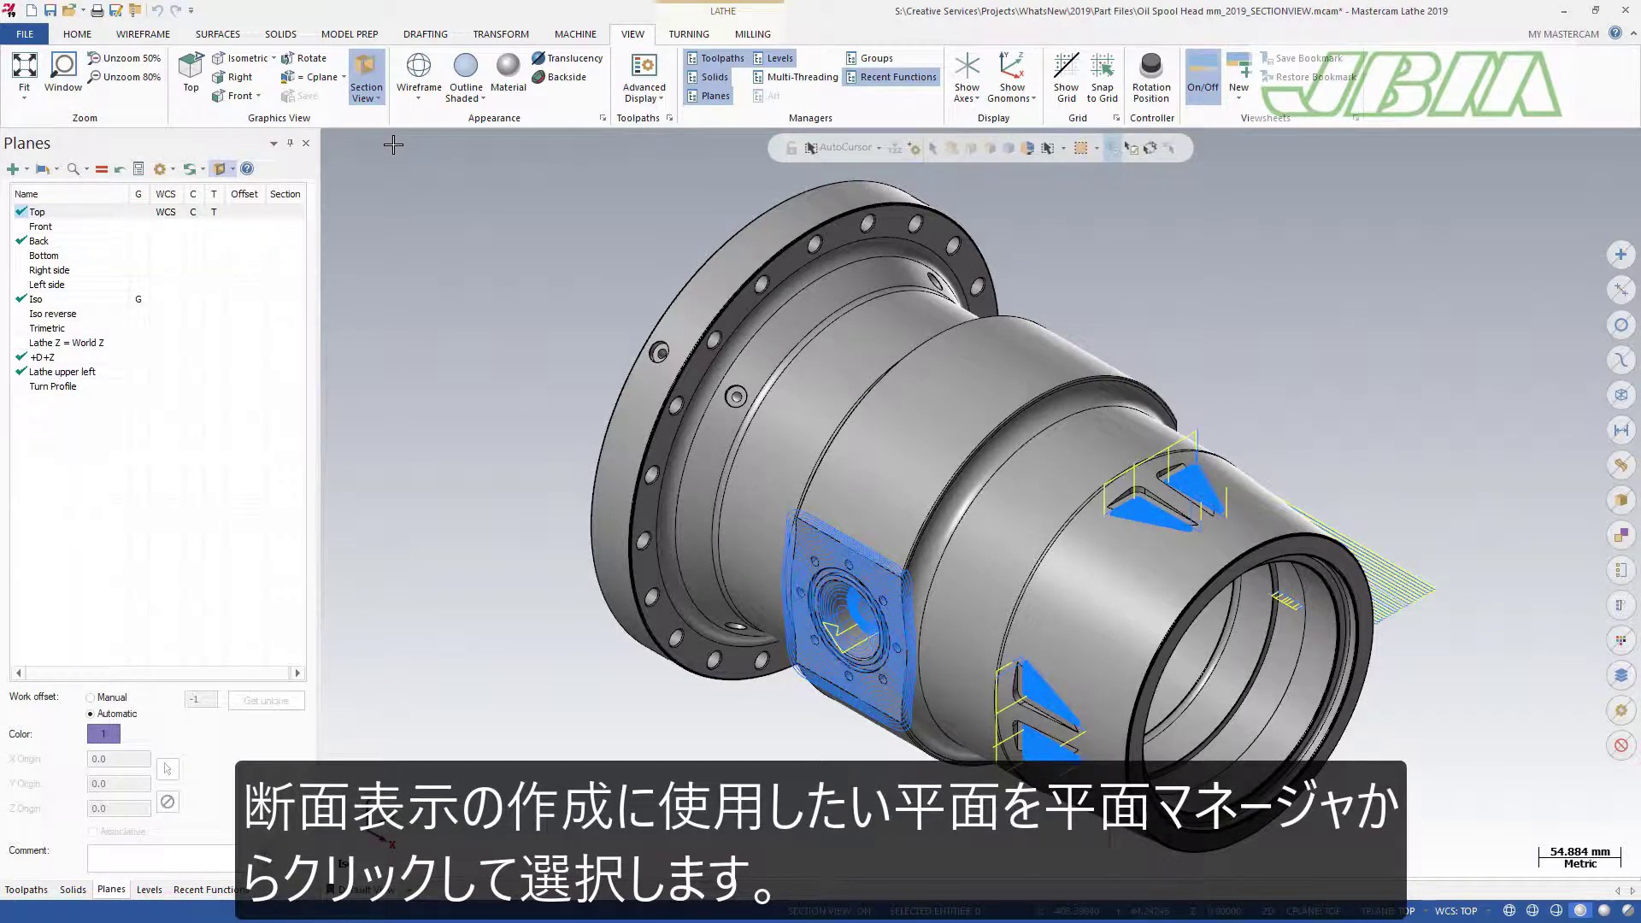
{"action": "left_click", "coordinate": [282, 212]}
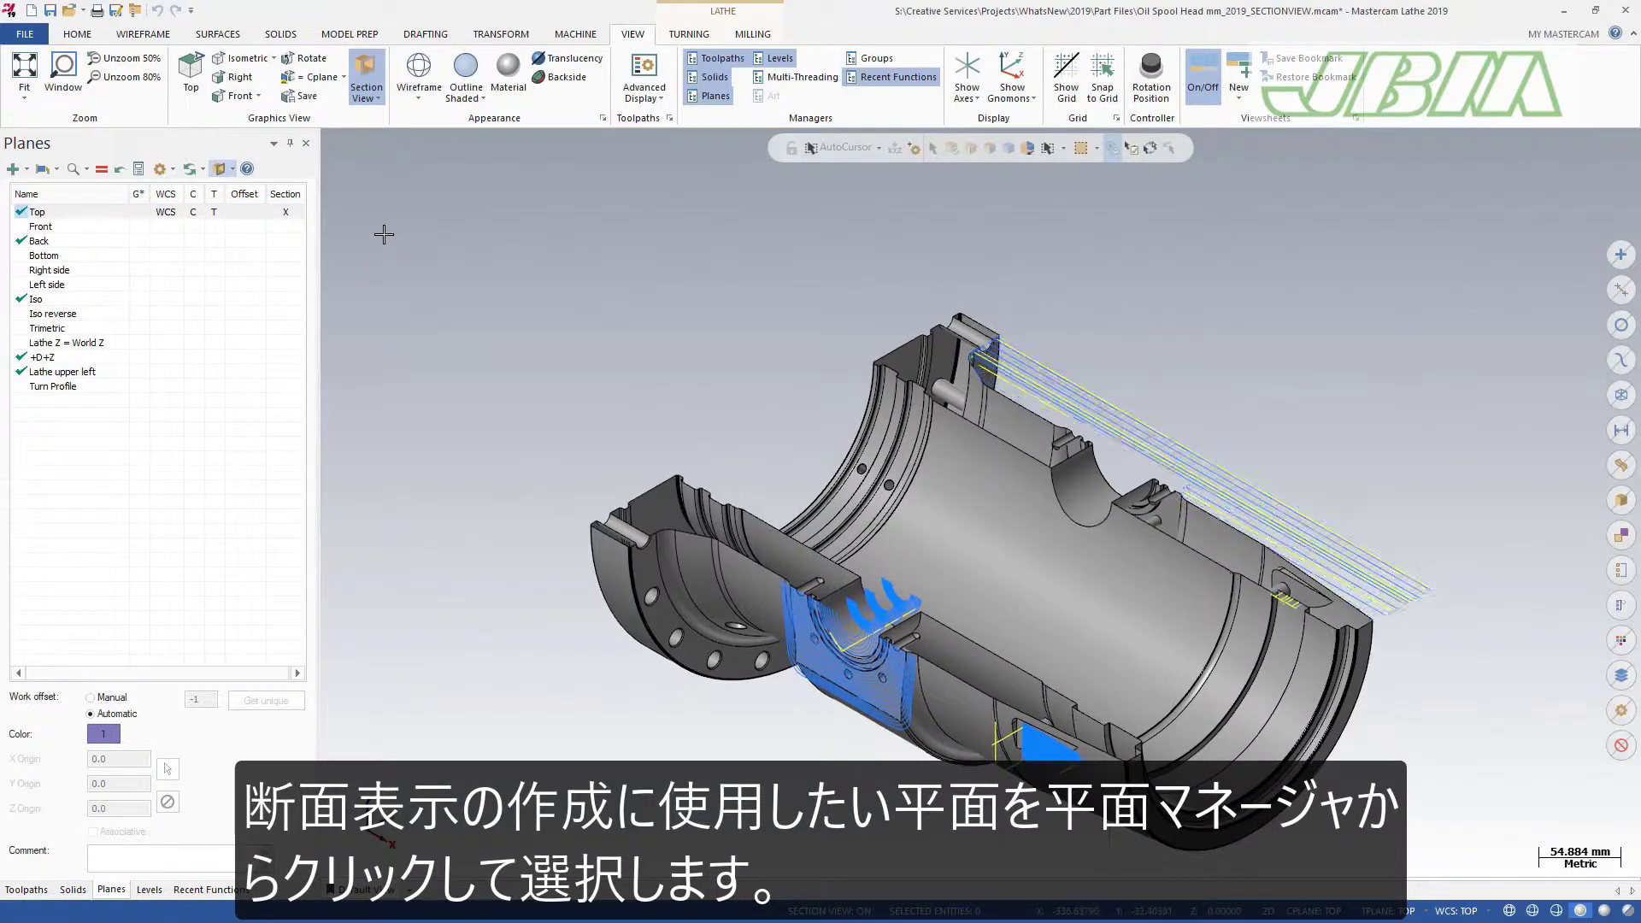
{"action": "middle_click_drag", "start_coordinate": [384, 234], "coordinate": [381, 235]}
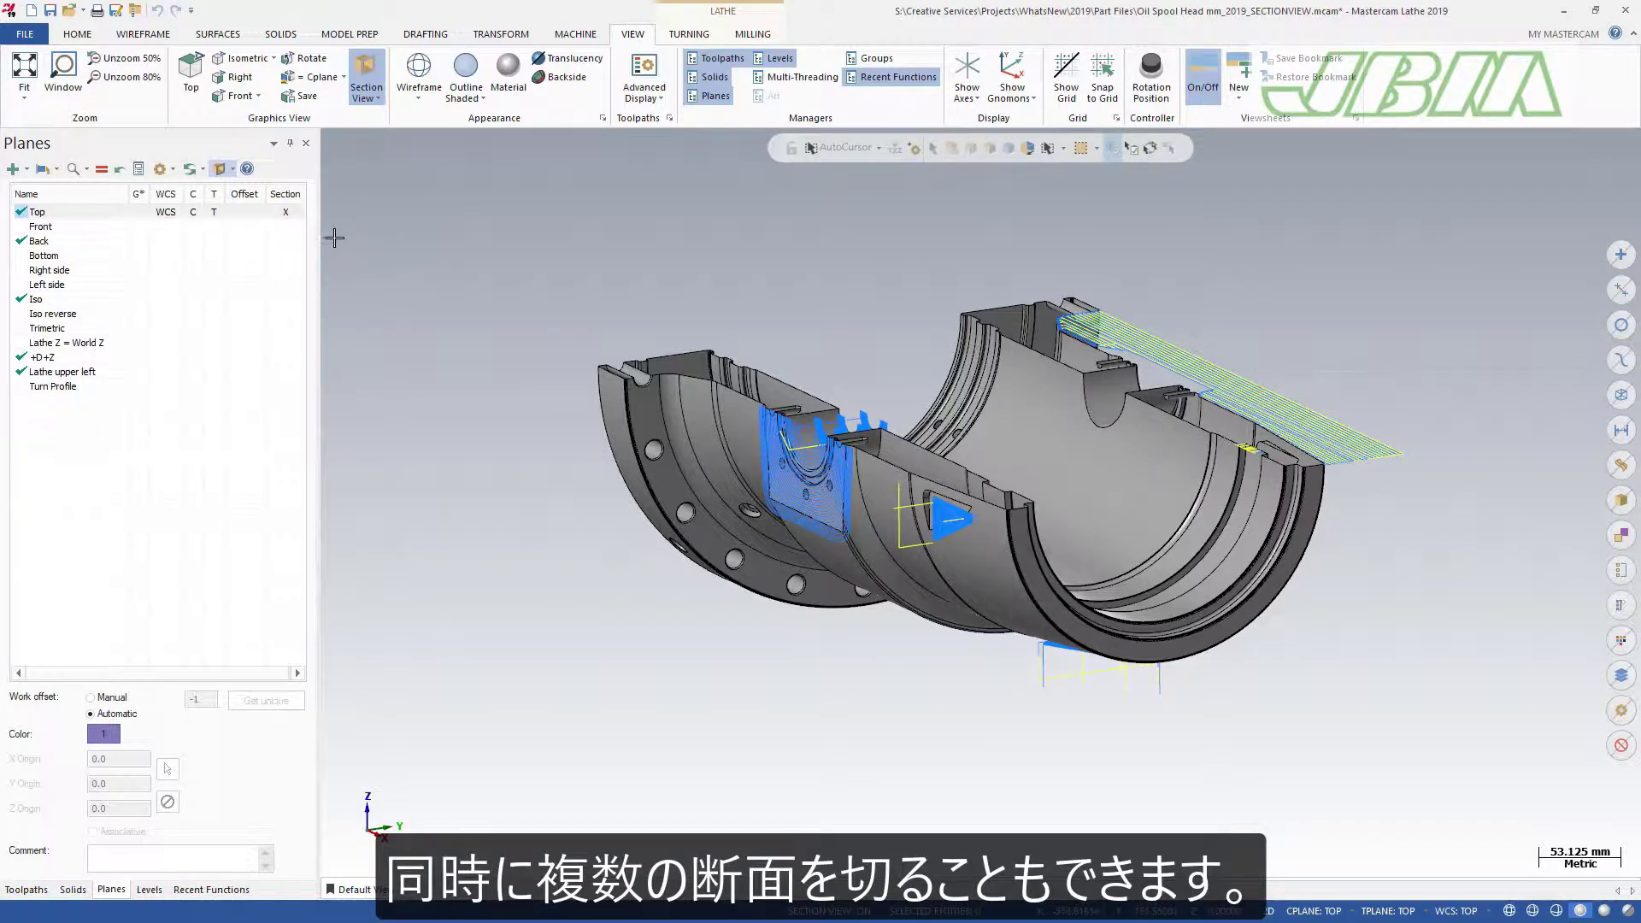
Step: Add the Front plane as a second simultaneous section through the part, and remove that section again
{"action": "left_click", "coordinate": [289, 226]}
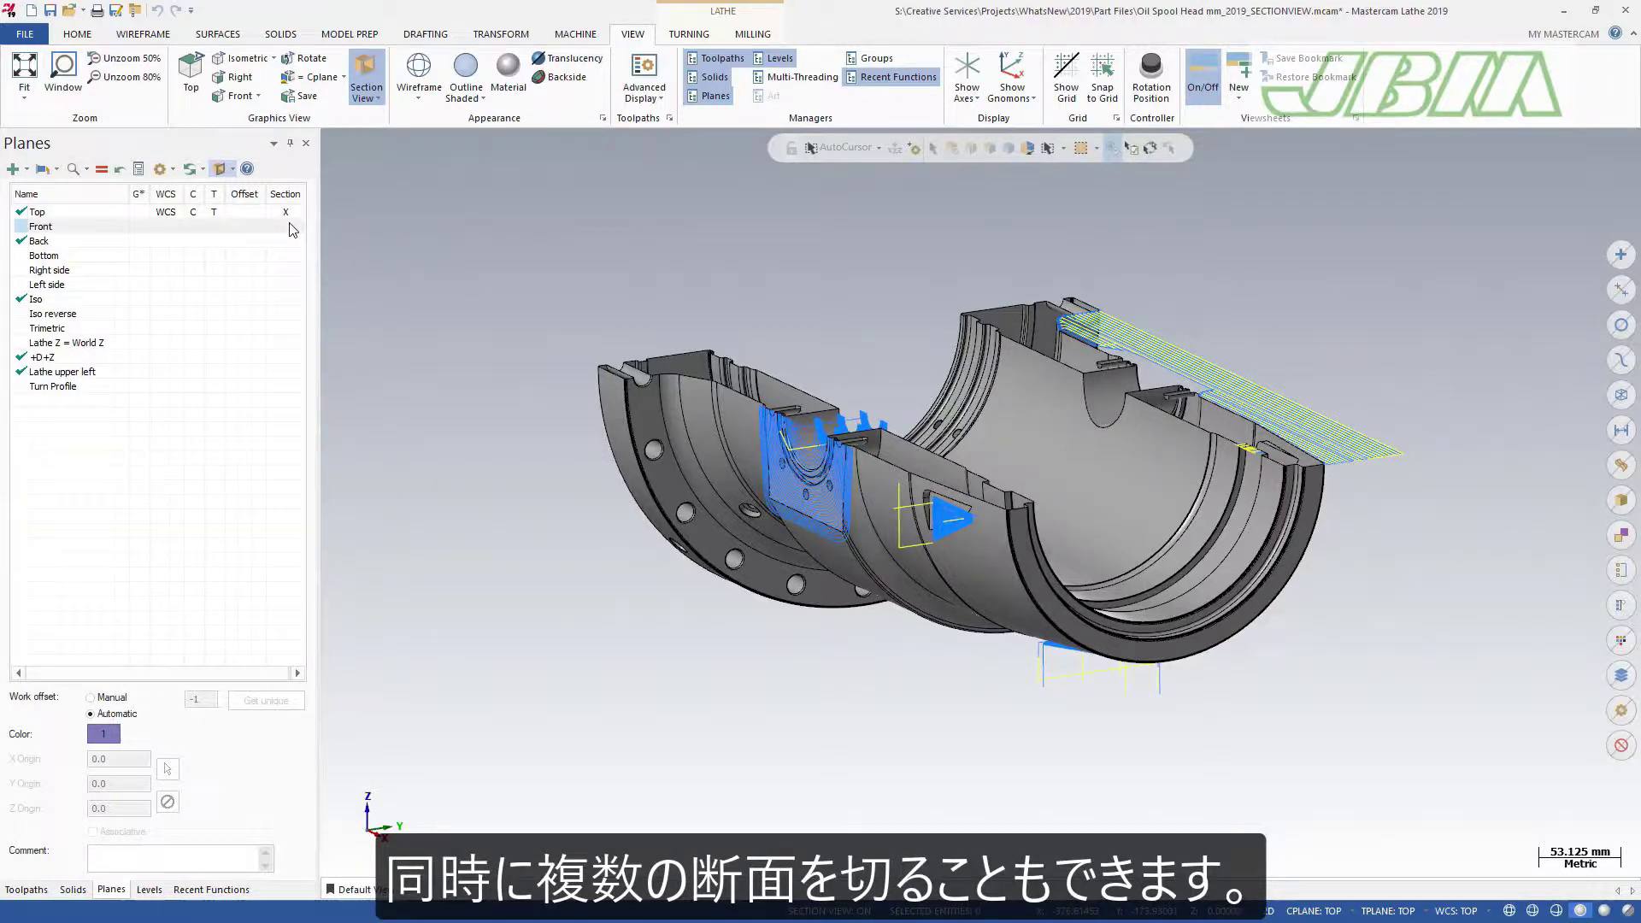
{"action": "left_click", "coordinate": [422, 255]}
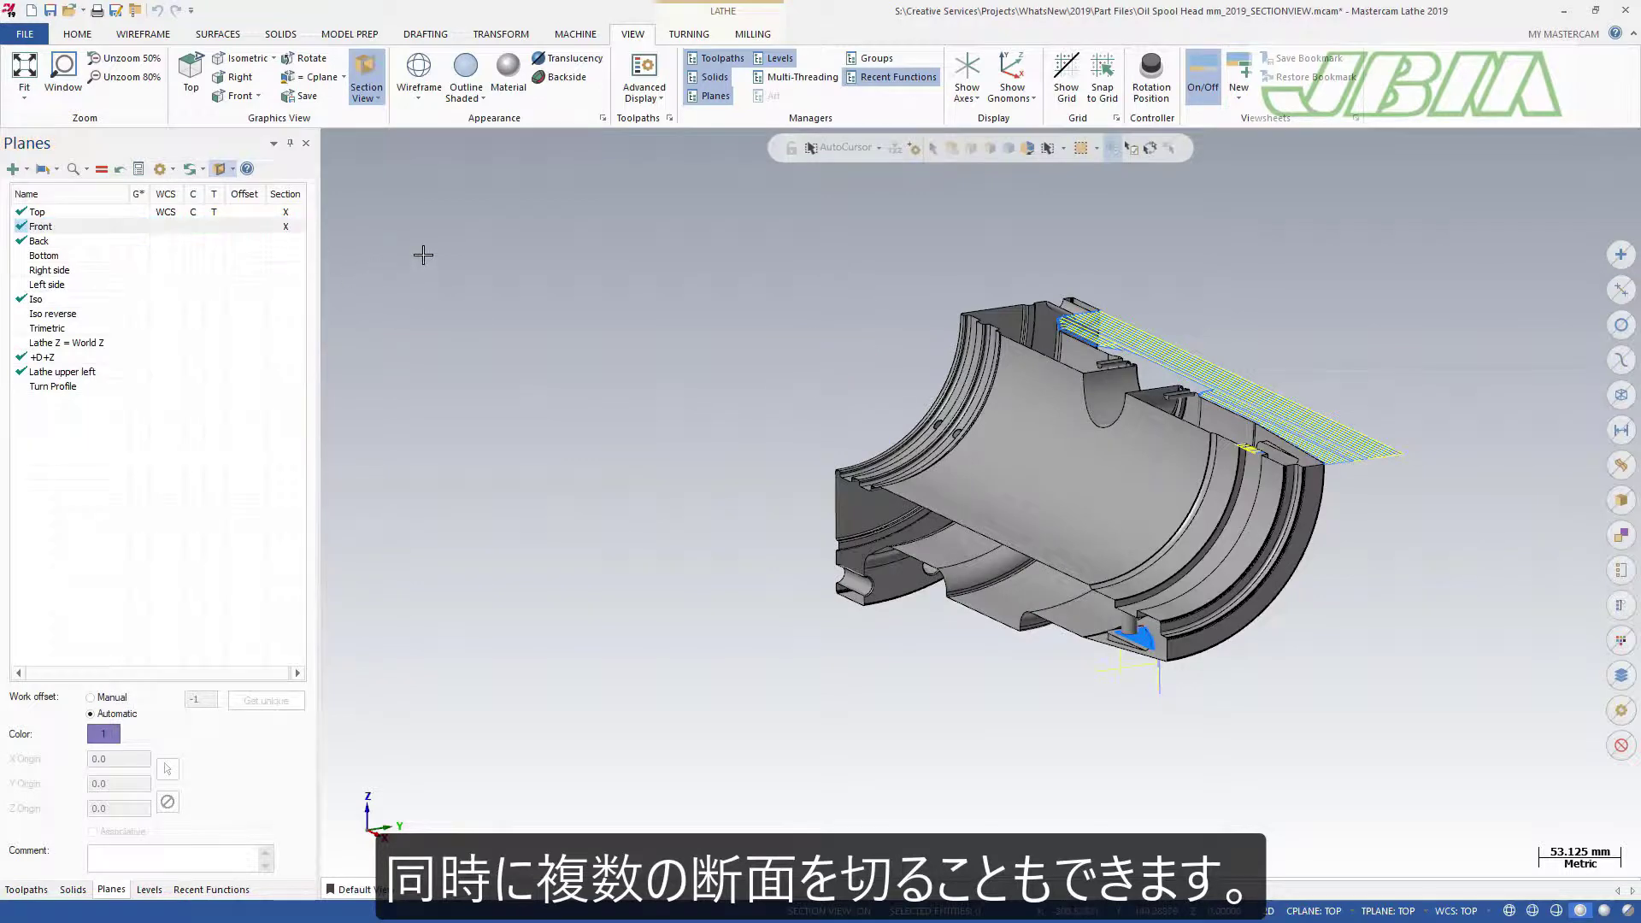
{"action": "left_click", "coordinate": [286, 226]}
{"action": "left_click", "coordinate": [361, 238]}
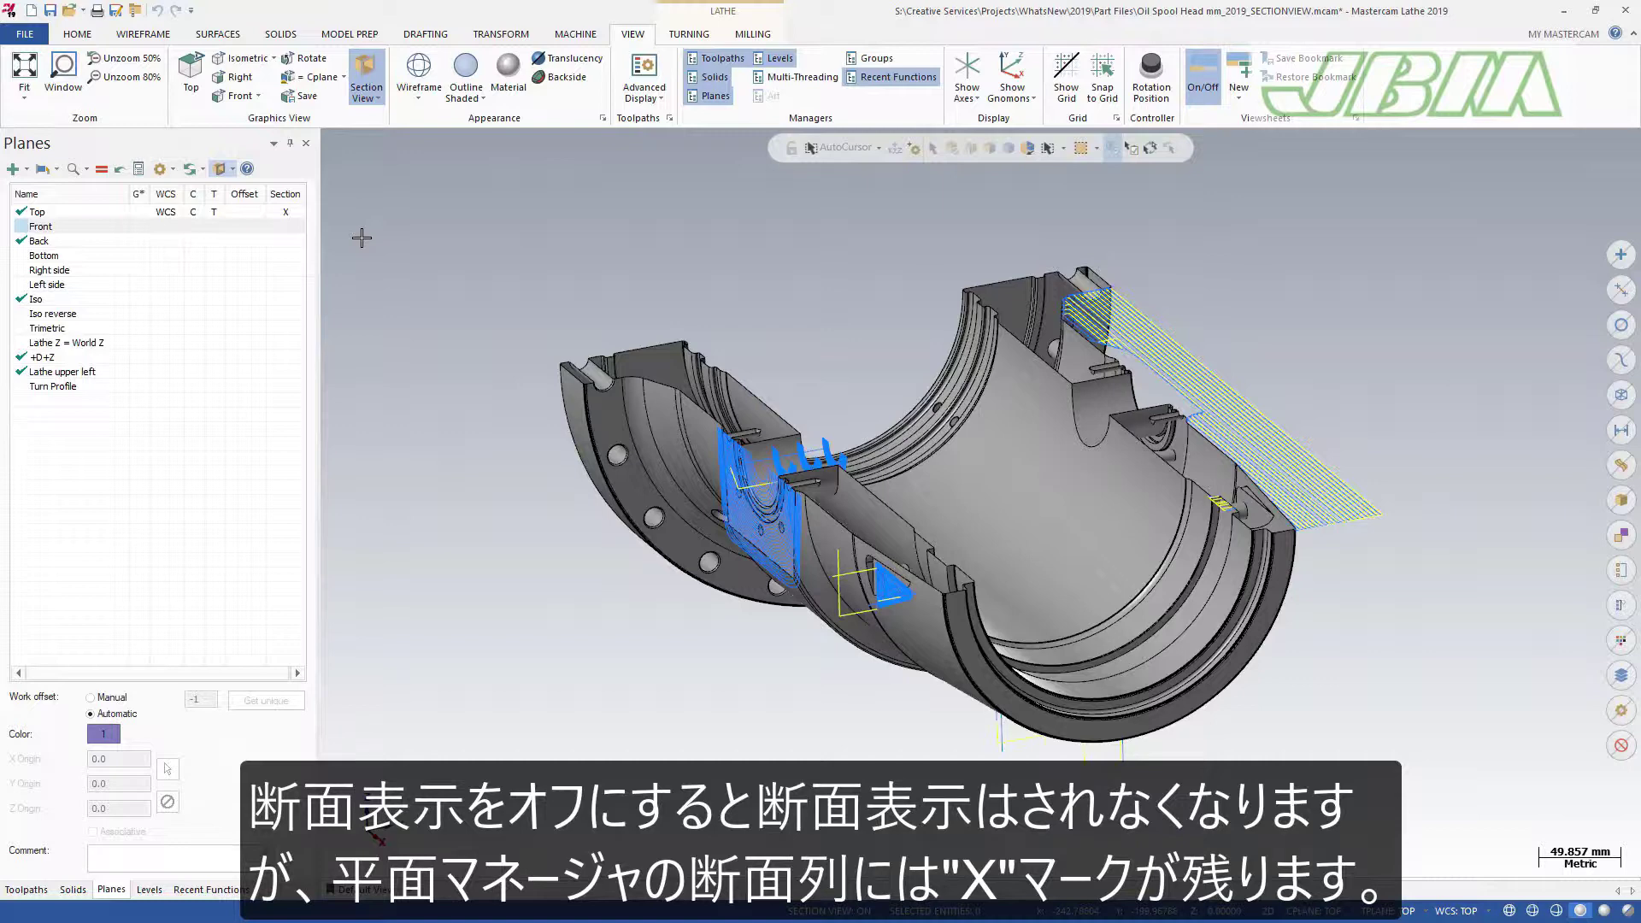
Step: Switch Section View off to show the whole part, and switch it back on with the Top section still marked
{"action": "left_click", "coordinate": [221, 171]}
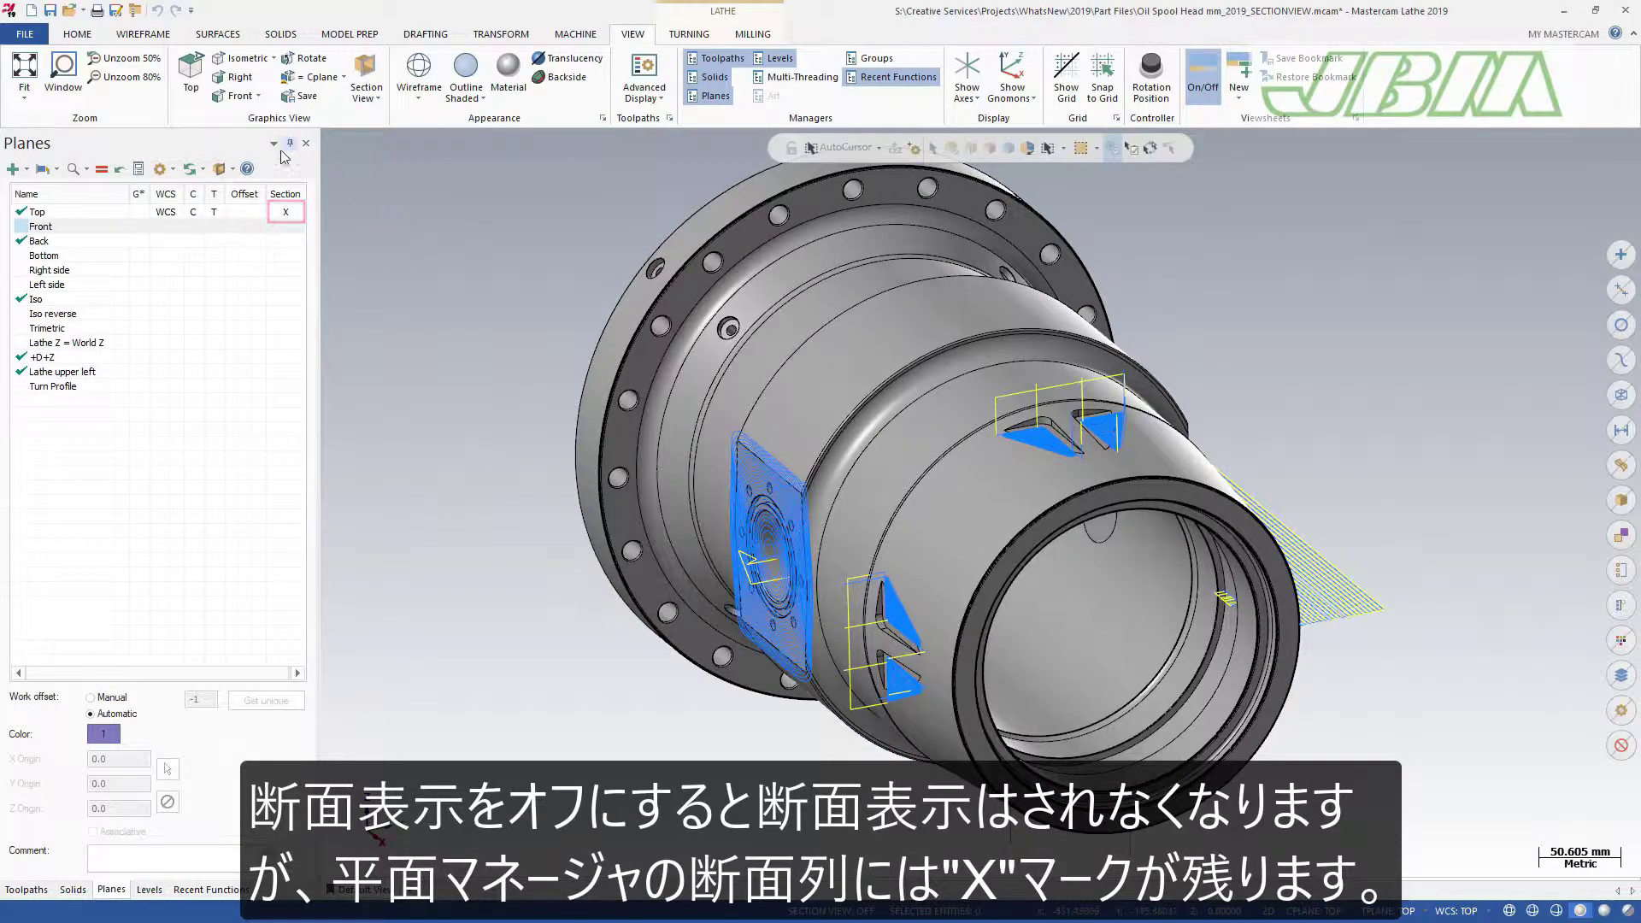
{"action": "left_click", "coordinate": [220, 171]}
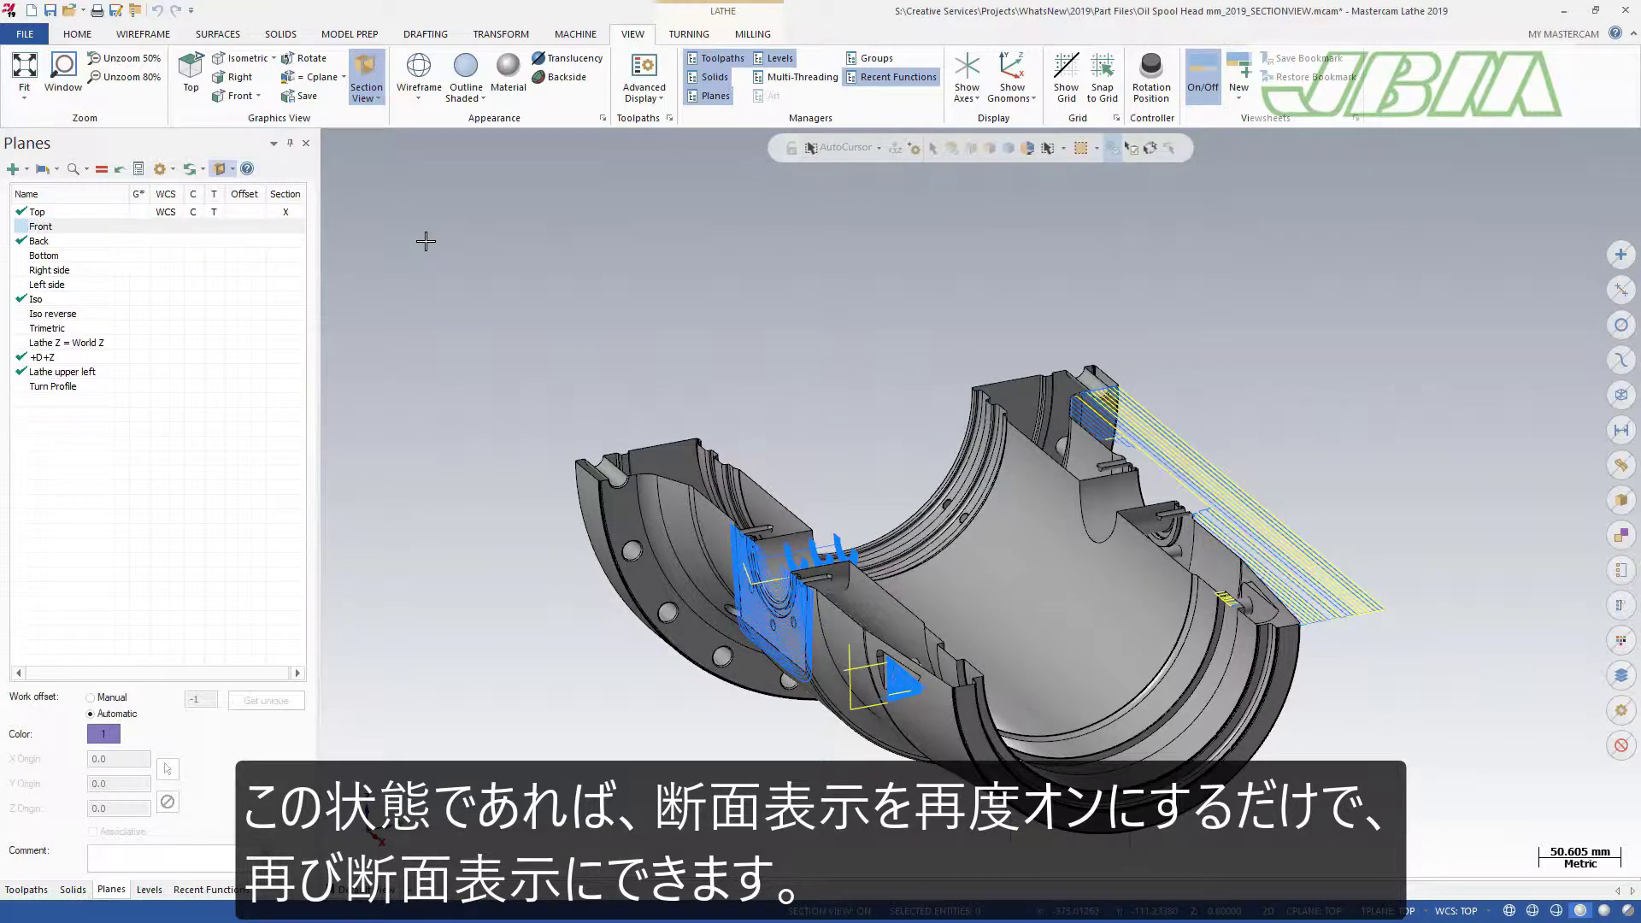
Step: Exclude Toolpaths from the section view so that they are drawn in full
{"action": "left_click", "coordinate": [378, 100]}
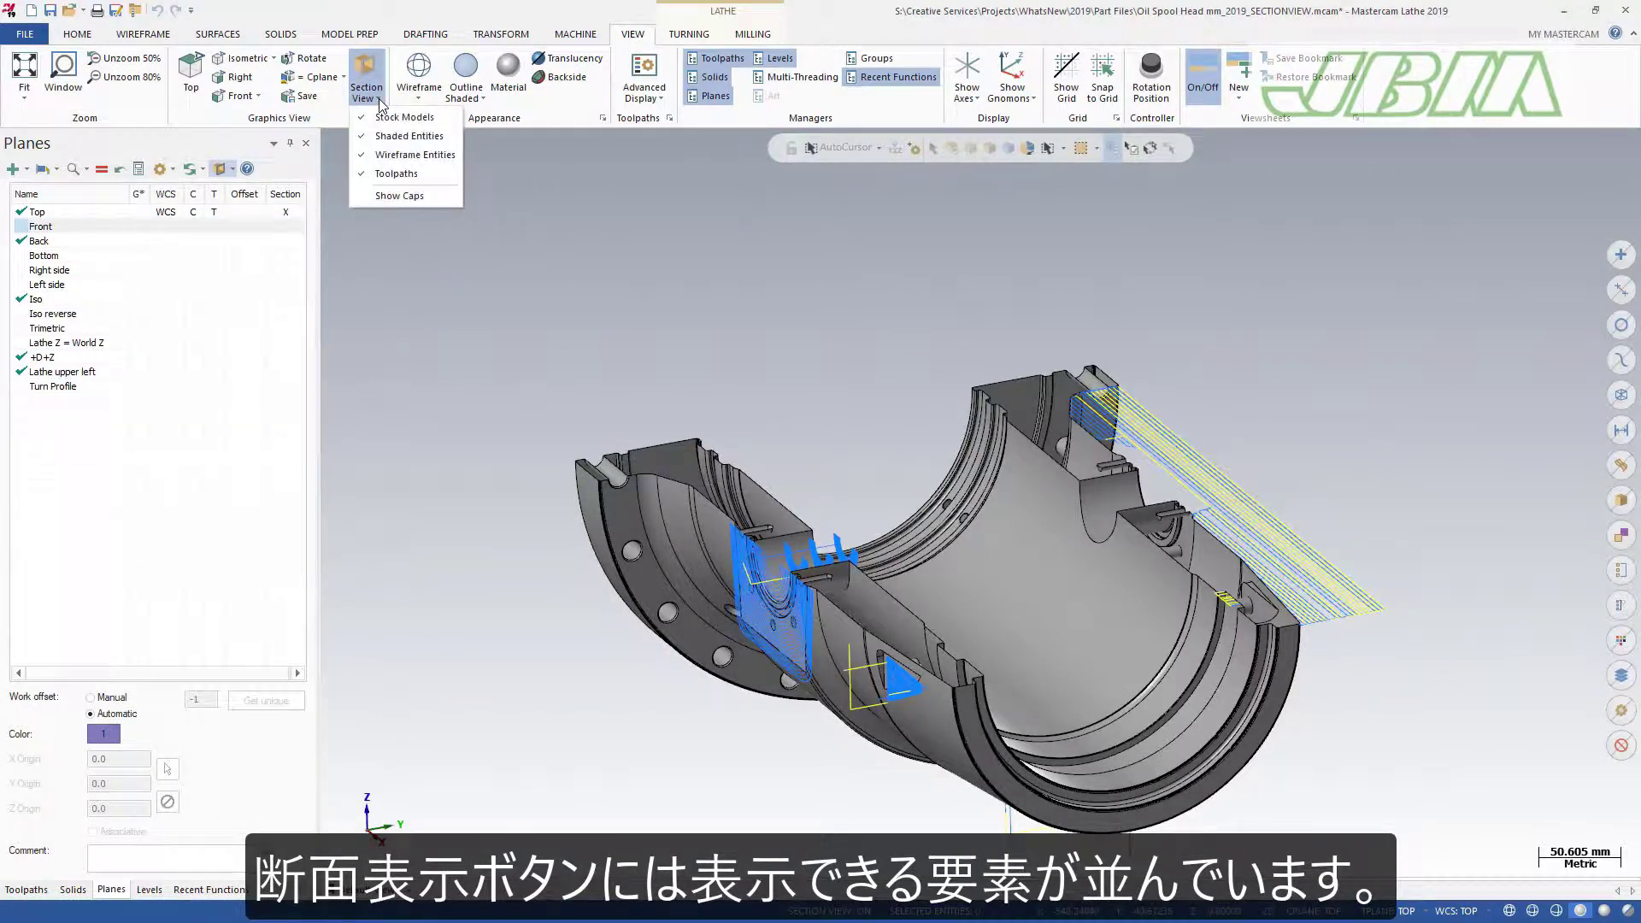
{"action": "left_click", "coordinate": [449, 175]}
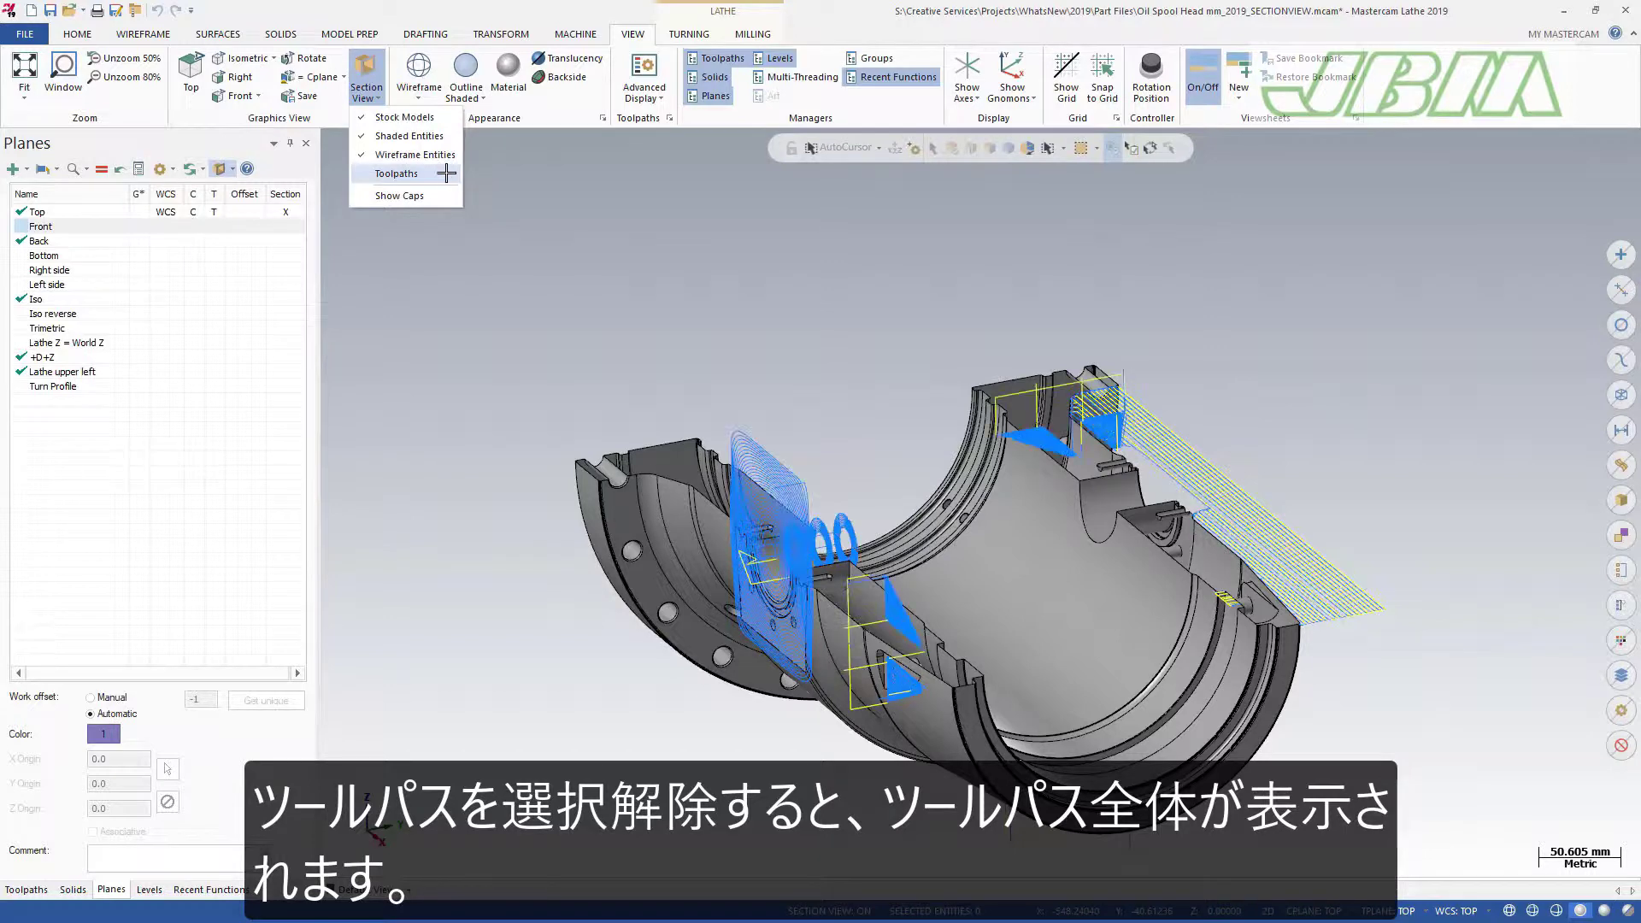
{"action": "left_click", "coordinate": [456, 274]}
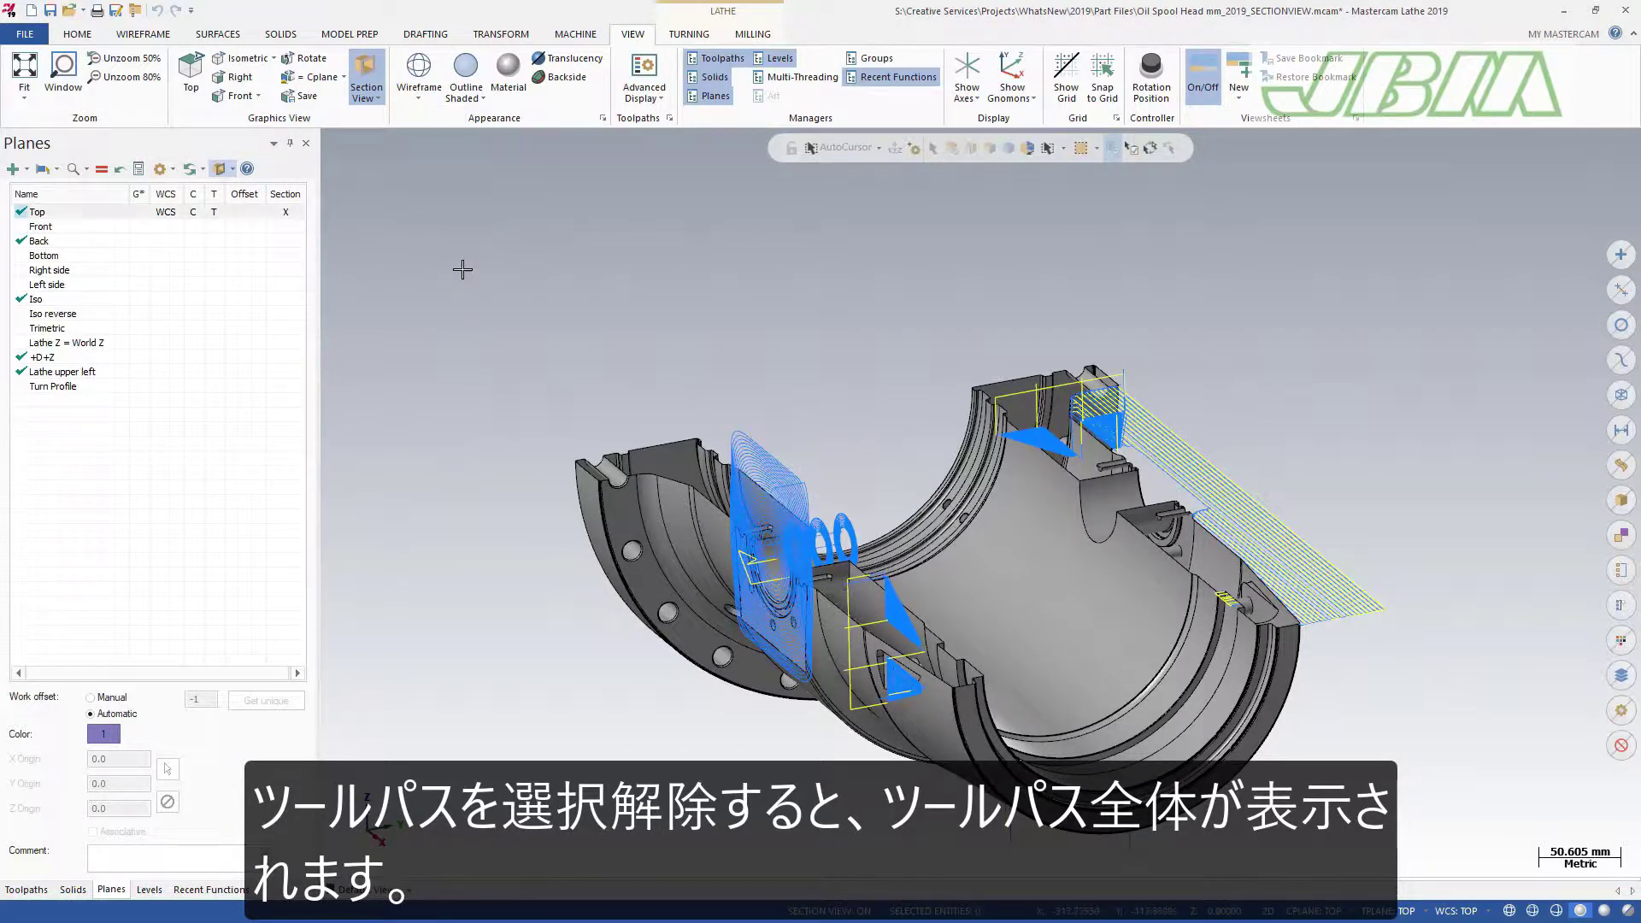
Step: Enable Show Caps to close the section's cut faces, and accept the section view caps opacity in the Shading configuration
{"action": "left_click", "coordinate": [366, 90]}
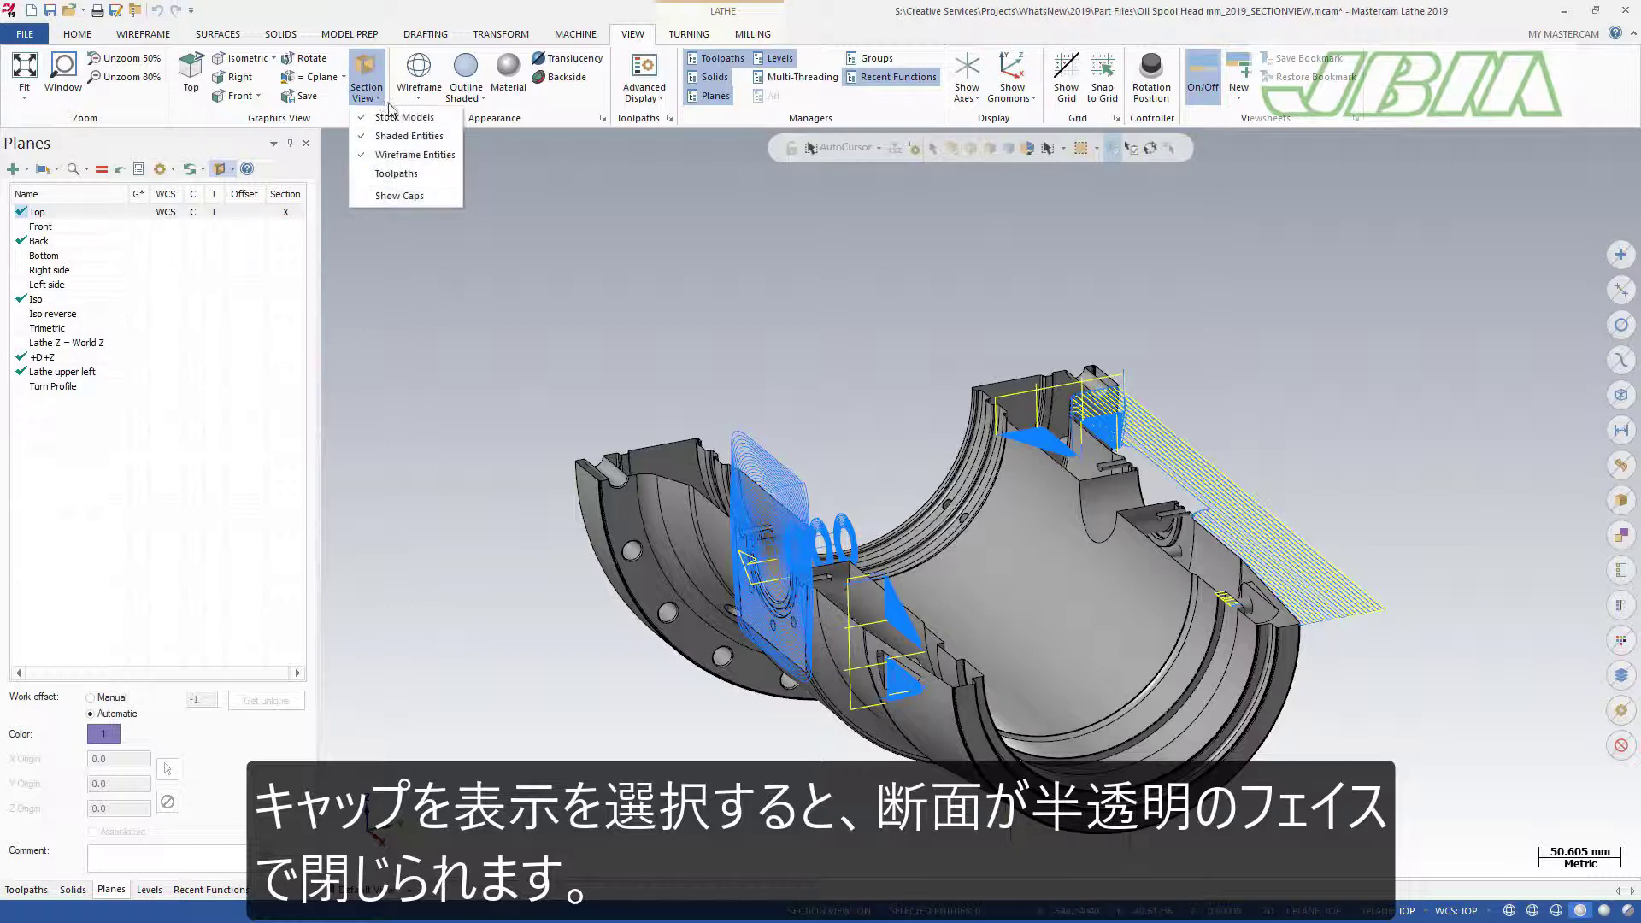
{"action": "left_click", "coordinate": [399, 195]}
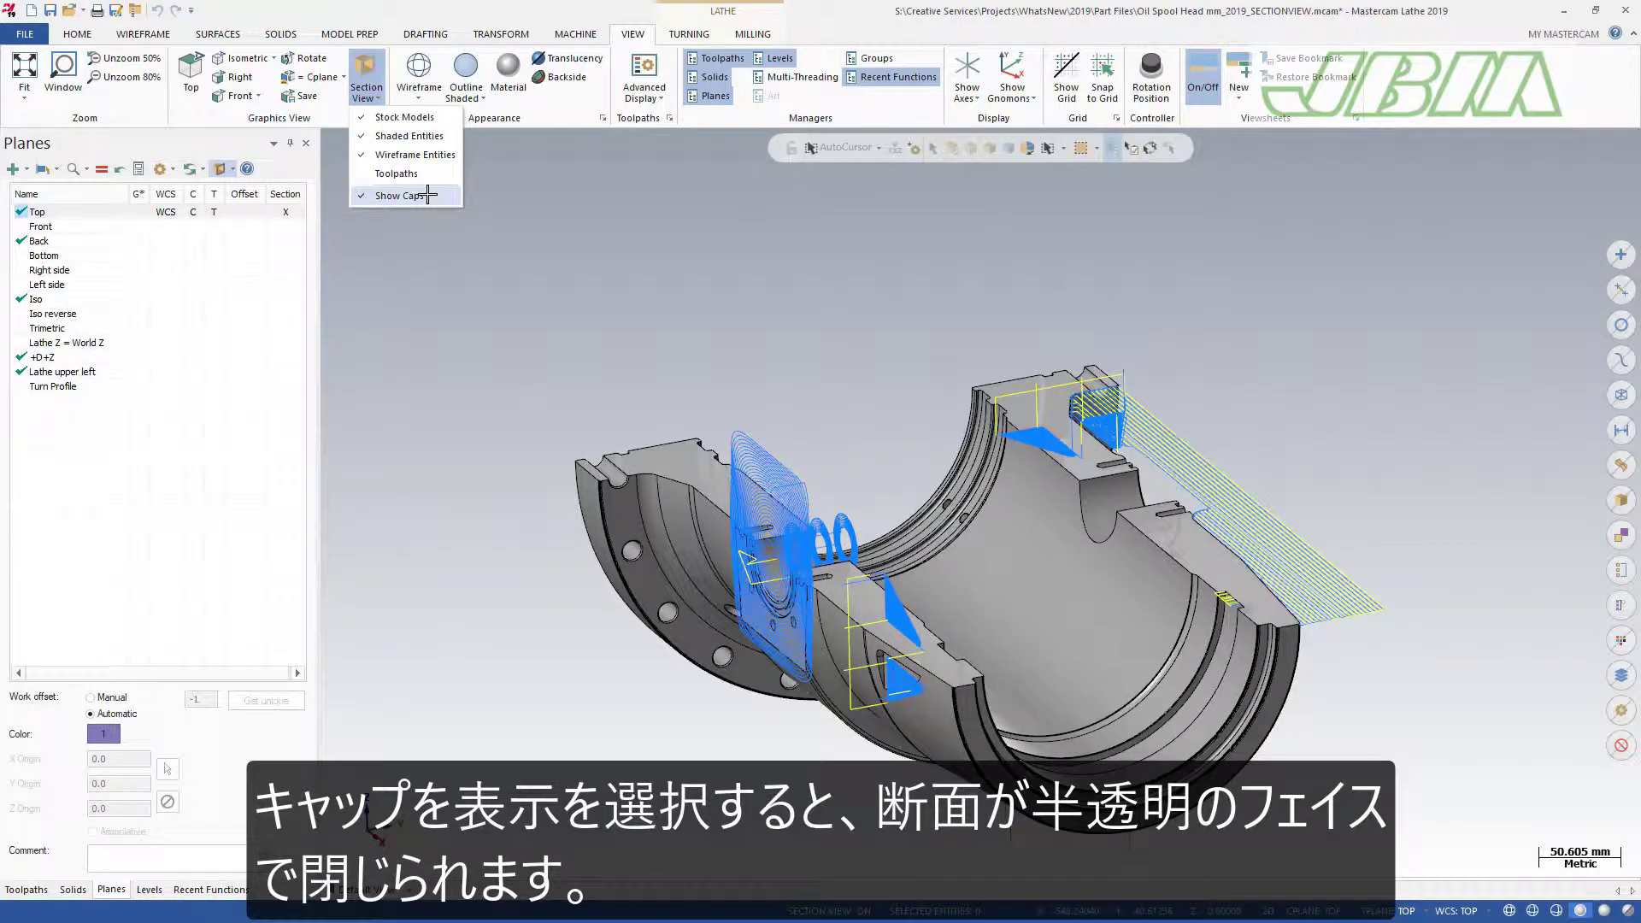
{"action": "left_click", "coordinate": [459, 247]}
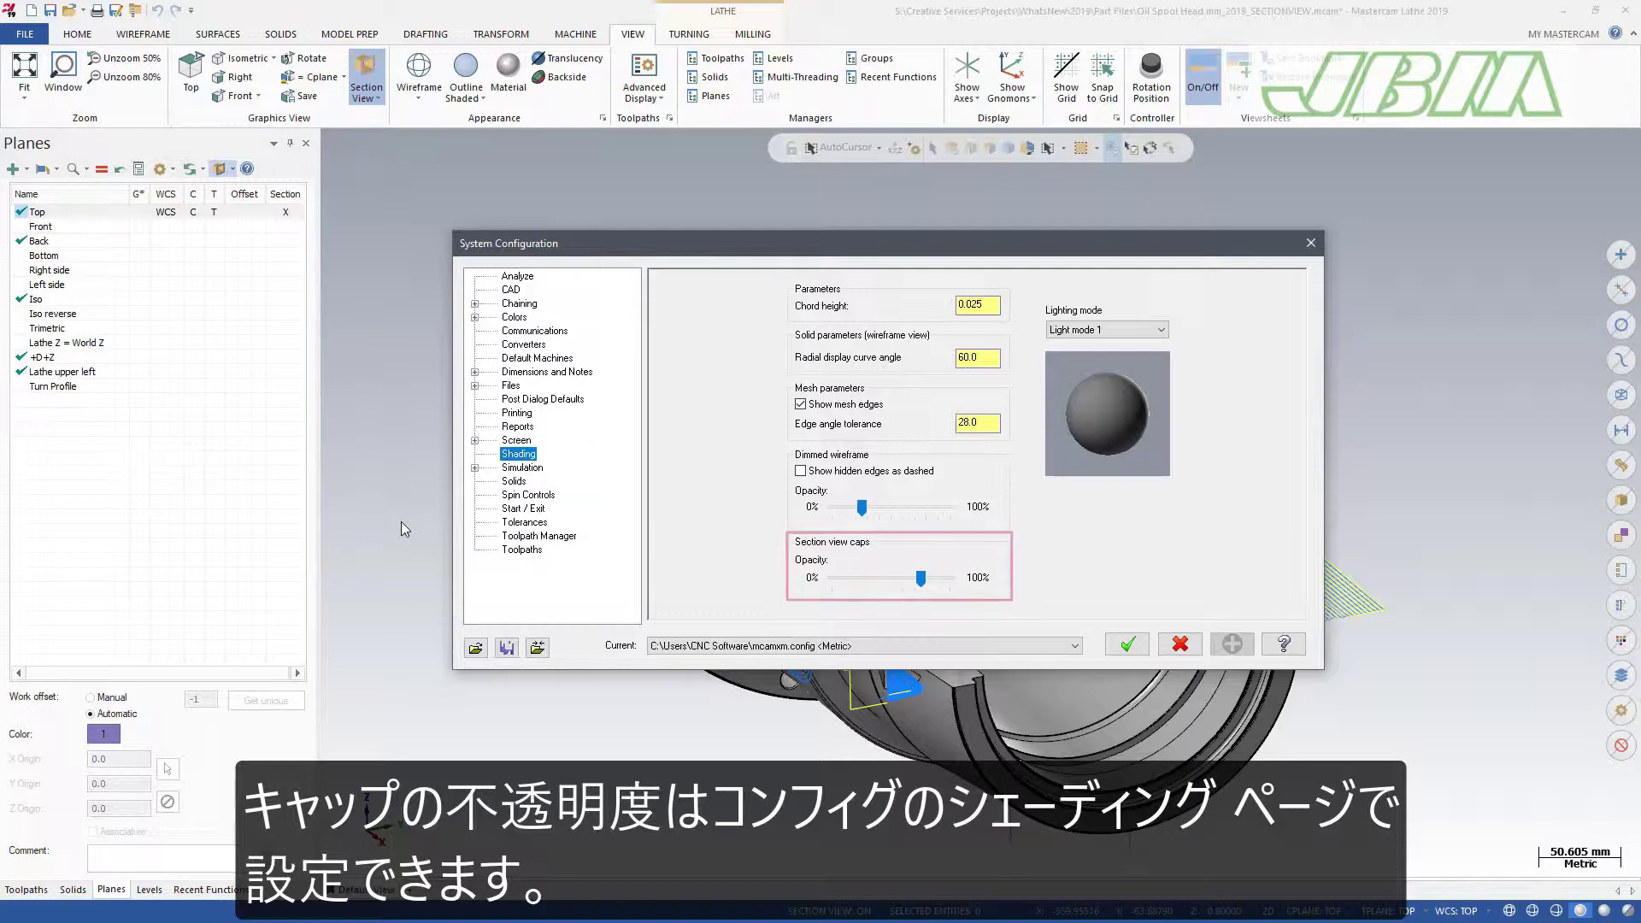
{"action": "key", "text": "Return"}
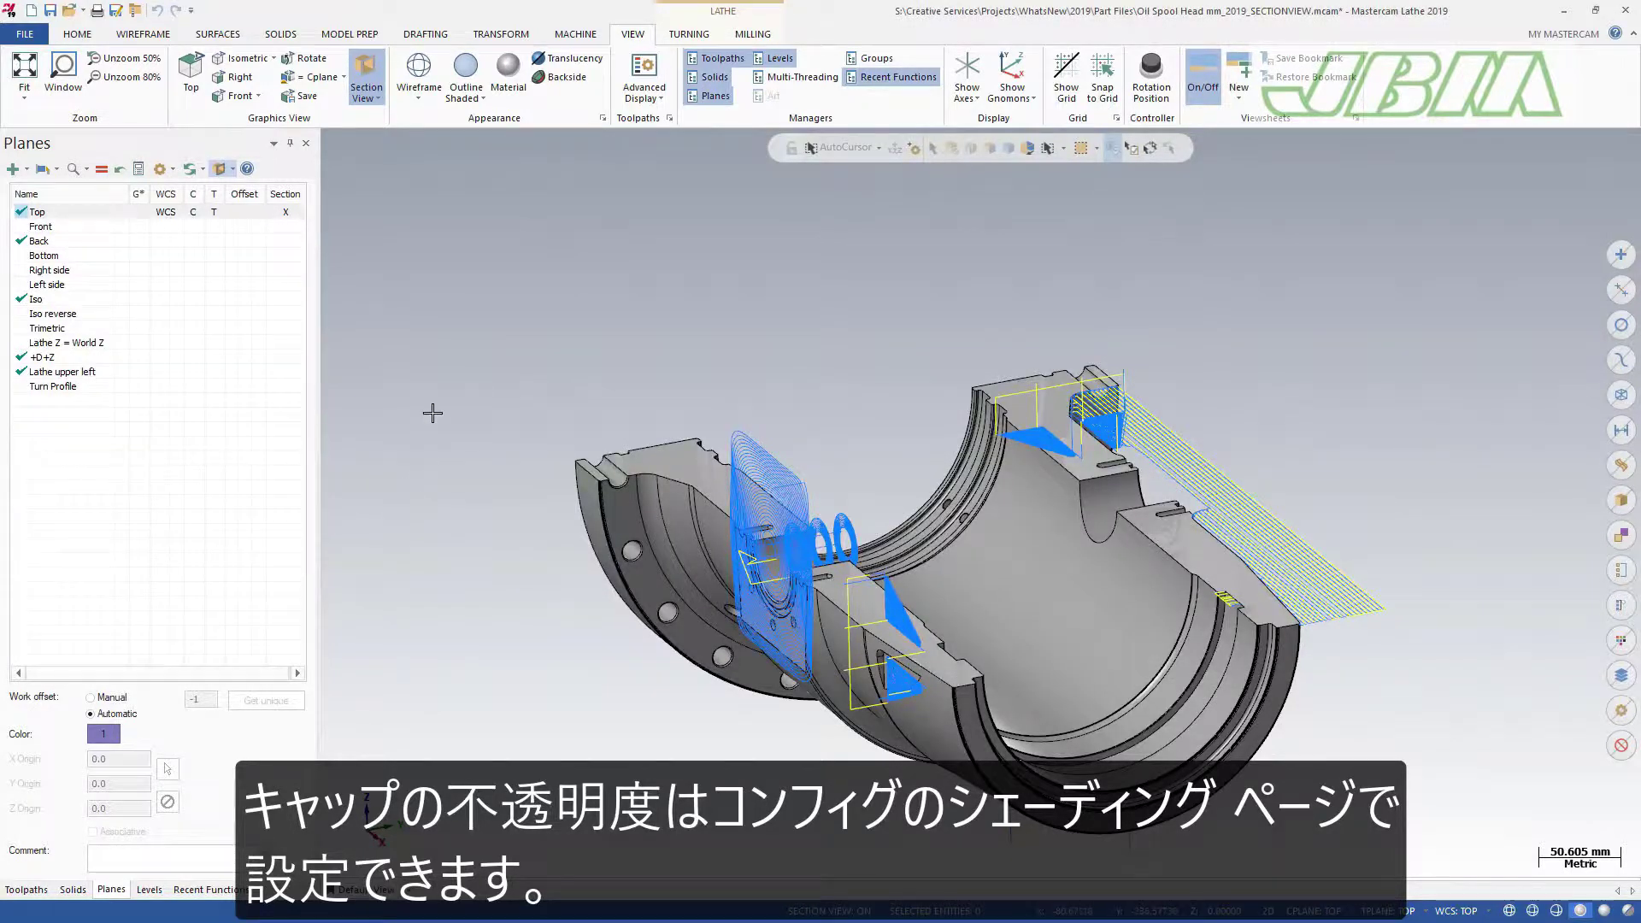
Step: Remove the section mark from the Top plane
{"action": "left_click", "coordinate": [288, 212]}
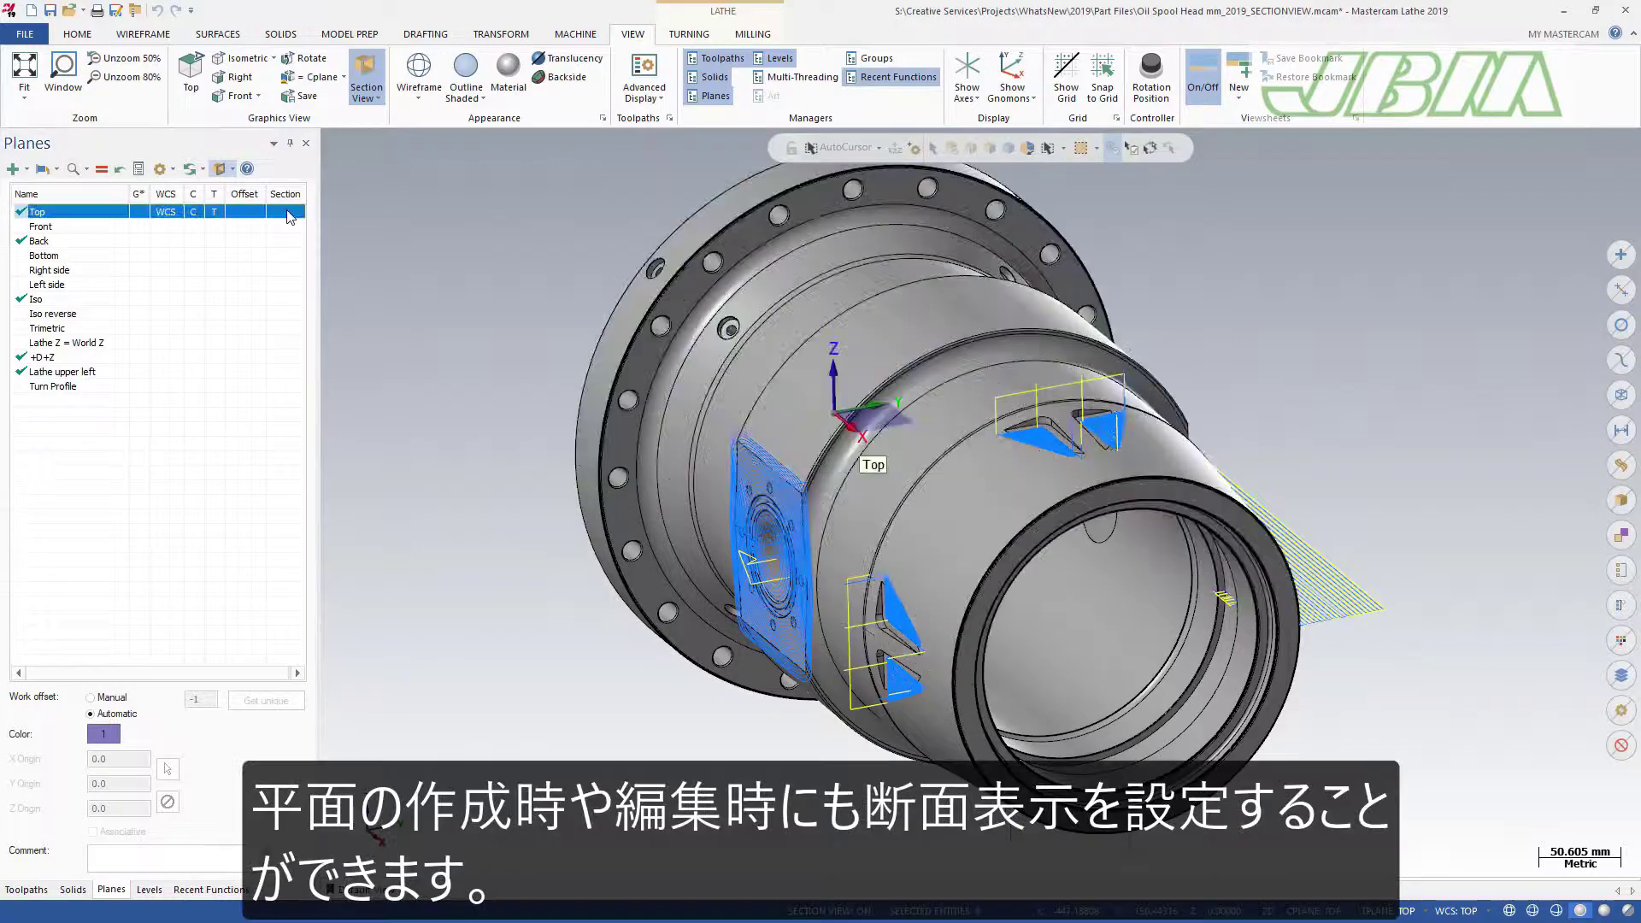
Step: Edit the Turn Profile plane so that it is set as the Section plane, and accept the plane
{"action": "left_click", "coordinate": [380, 273]}
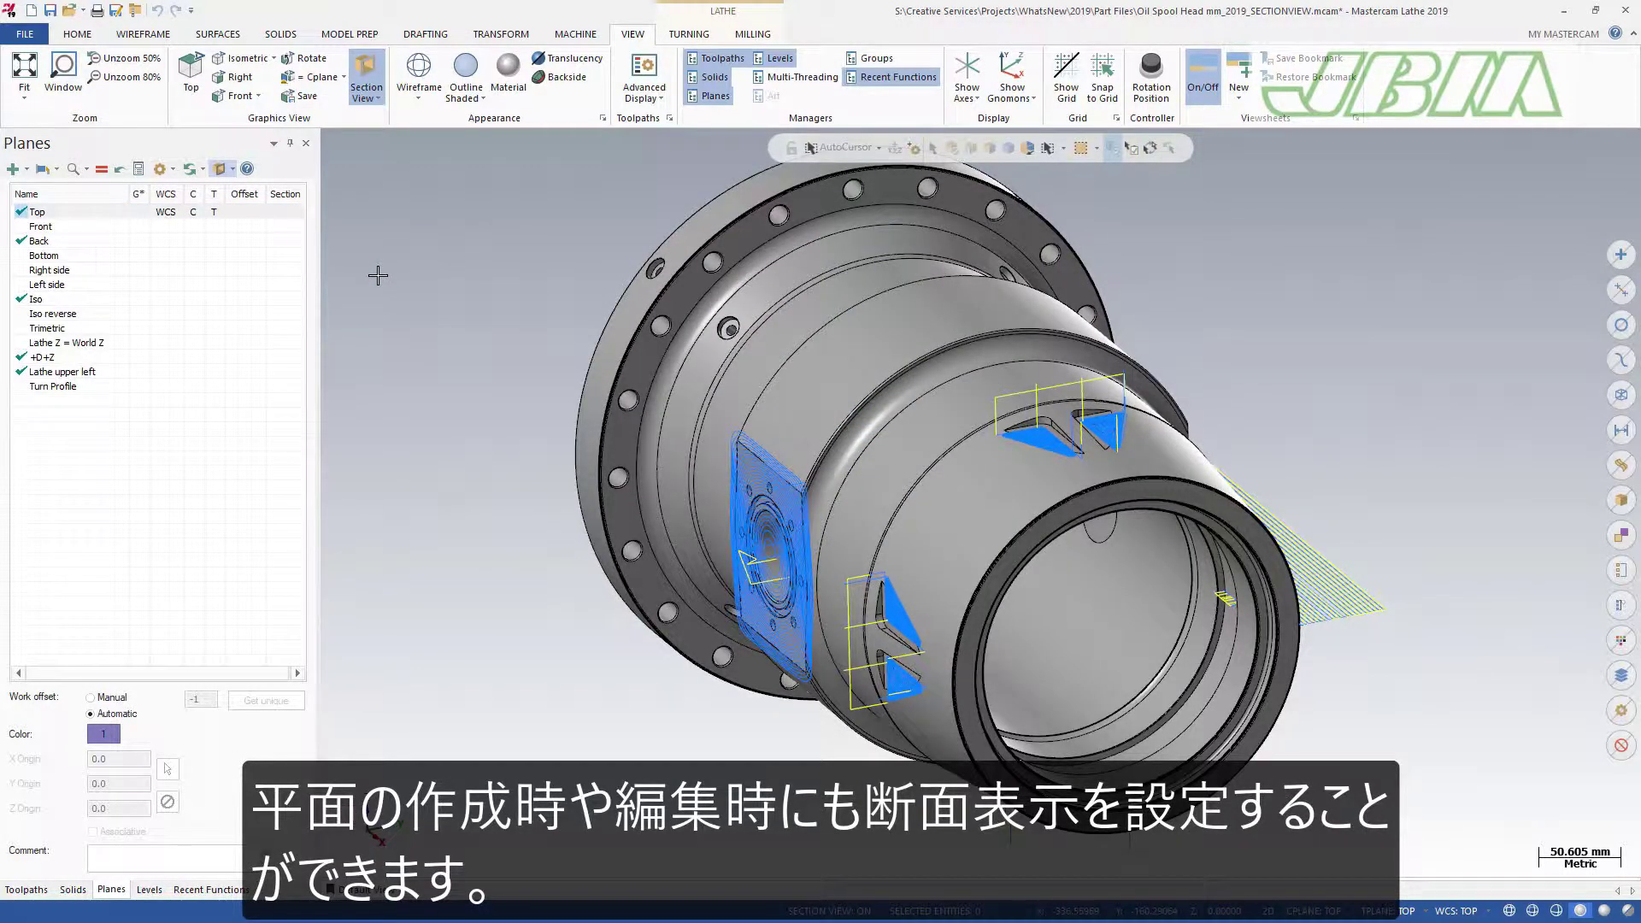
{"action": "right_click", "coordinate": [67, 387]}
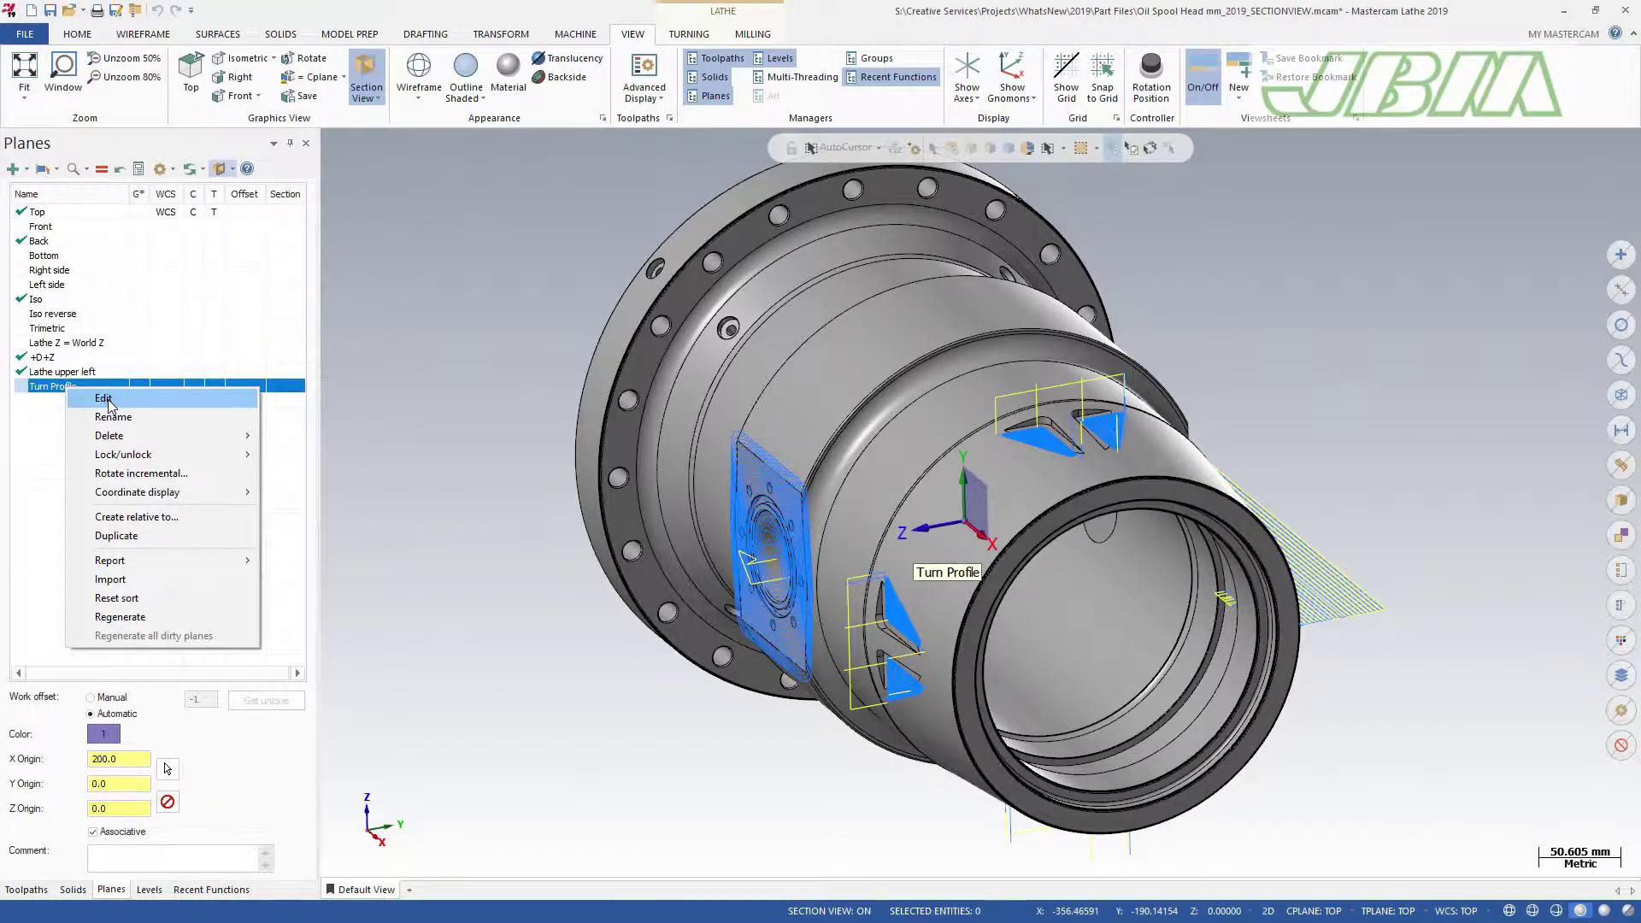
{"action": "left_click", "coordinate": [103, 399]}
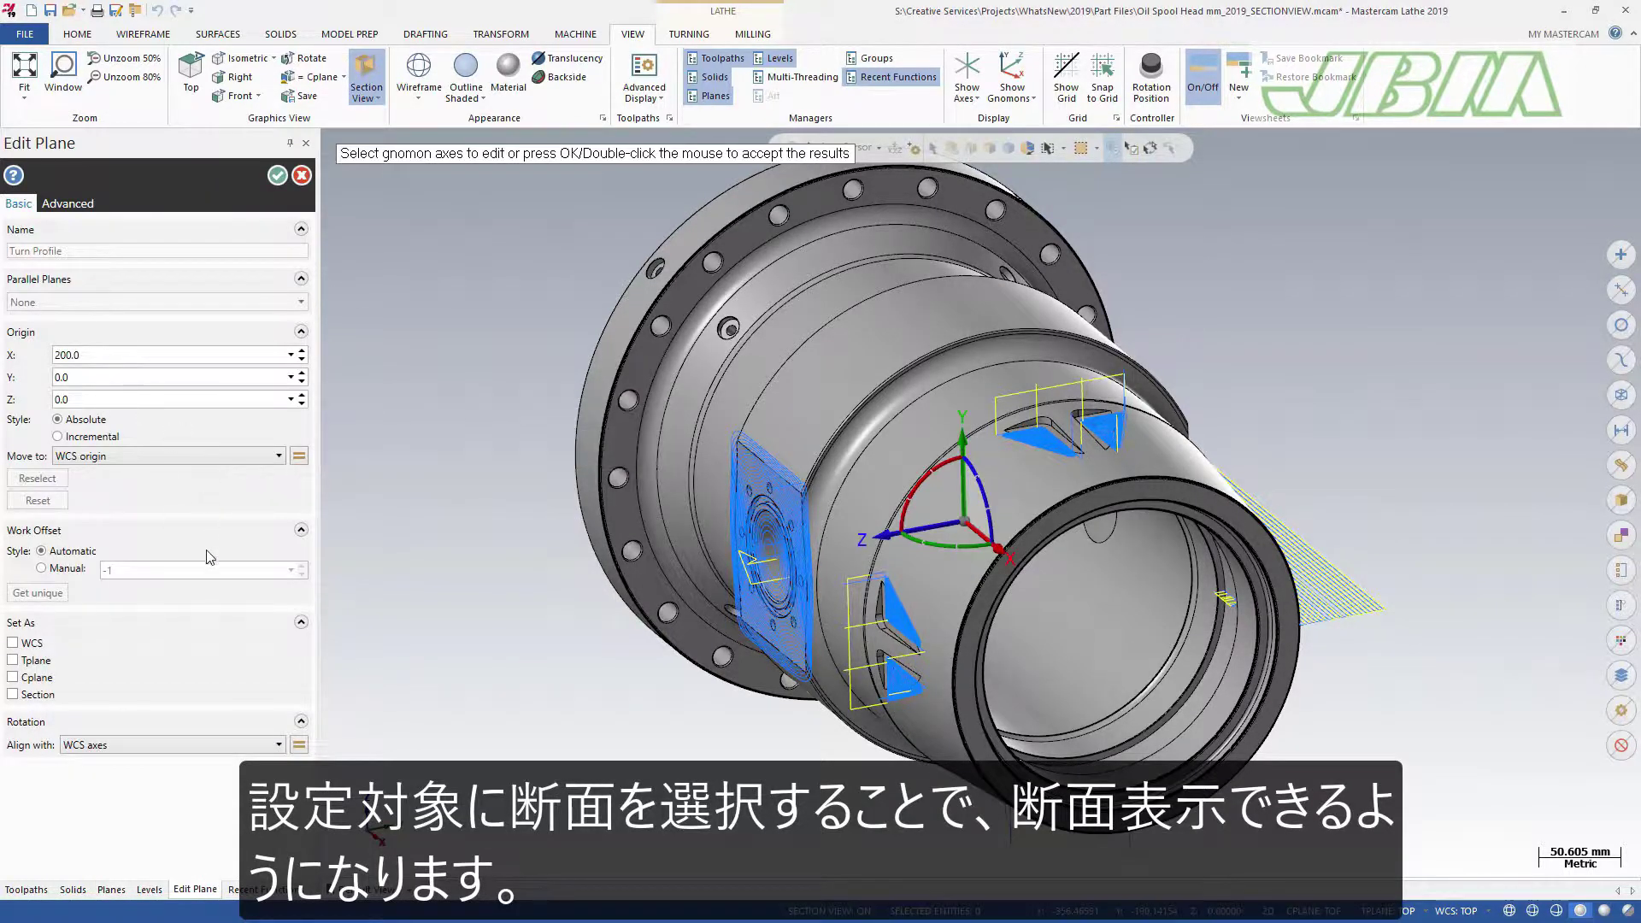
{"action": "left_click", "coordinate": [68, 699]}
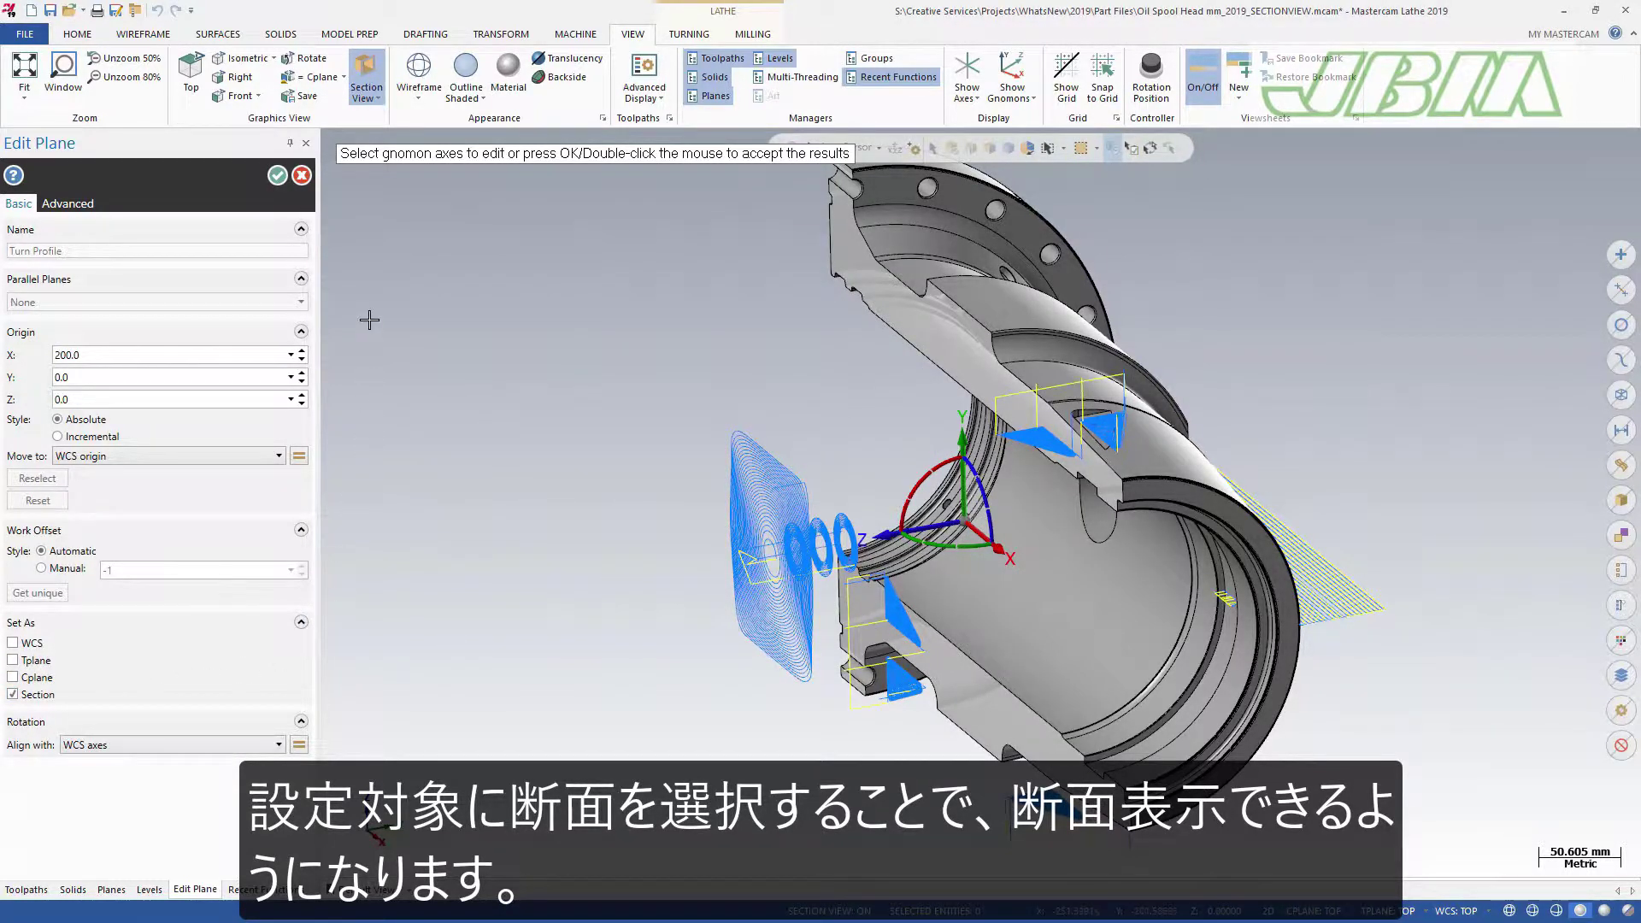
{"action": "left_click", "coordinate": [278, 176]}
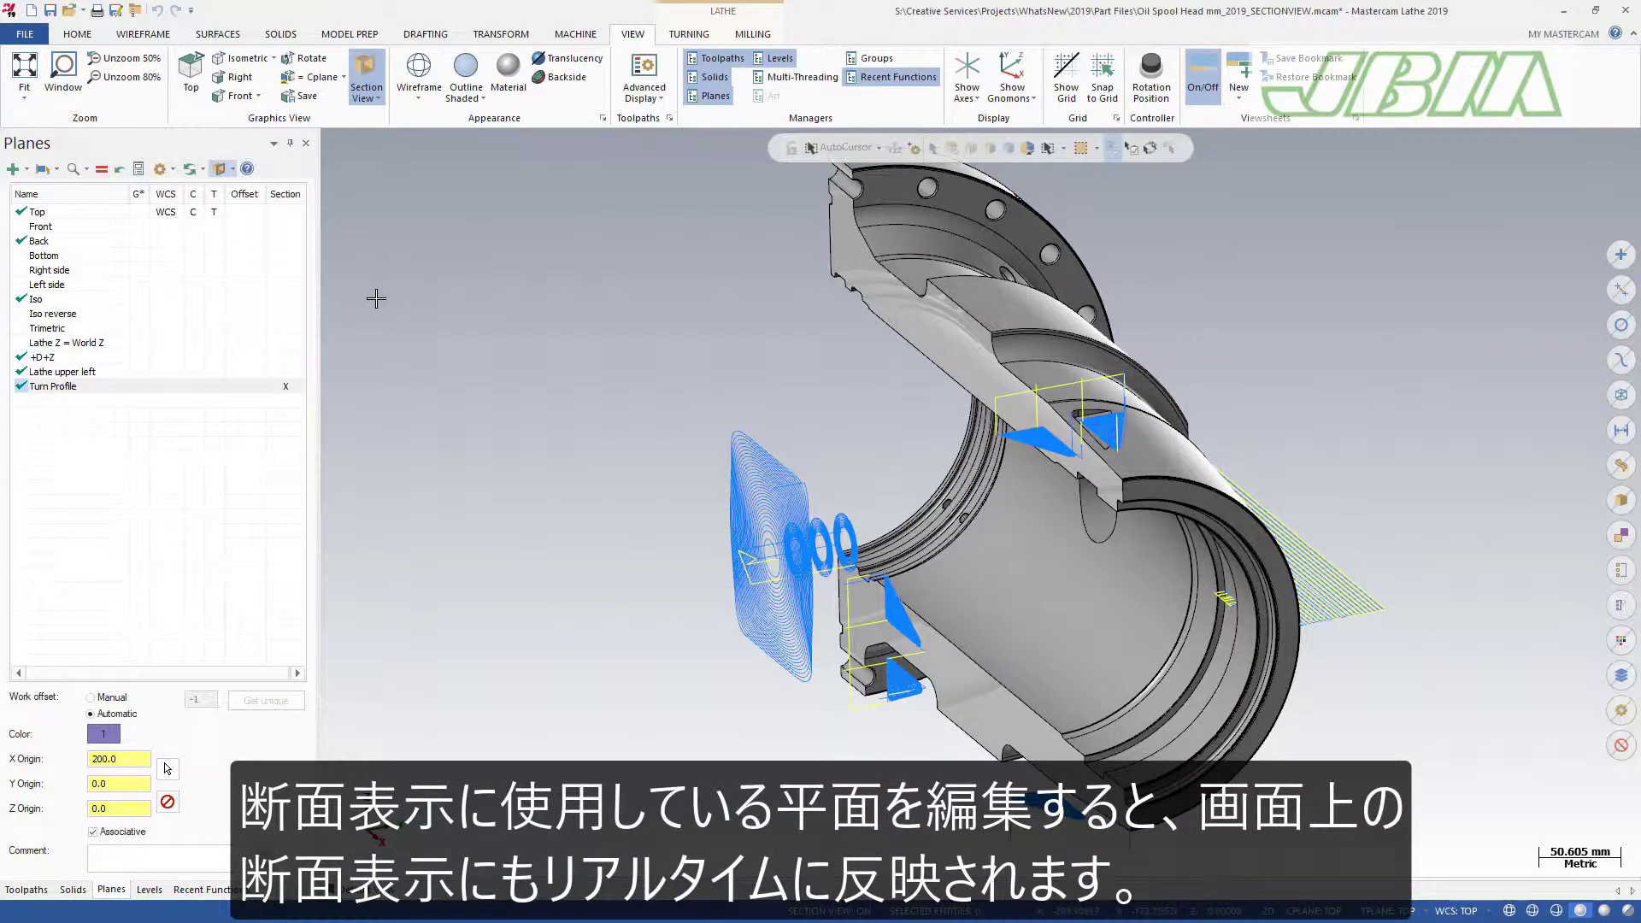
Step: Reopen the Turn Profile plane for editing and lower its Y origin past -6.0 to shift the section cut
{"action": "right_click", "coordinate": [105, 393]}
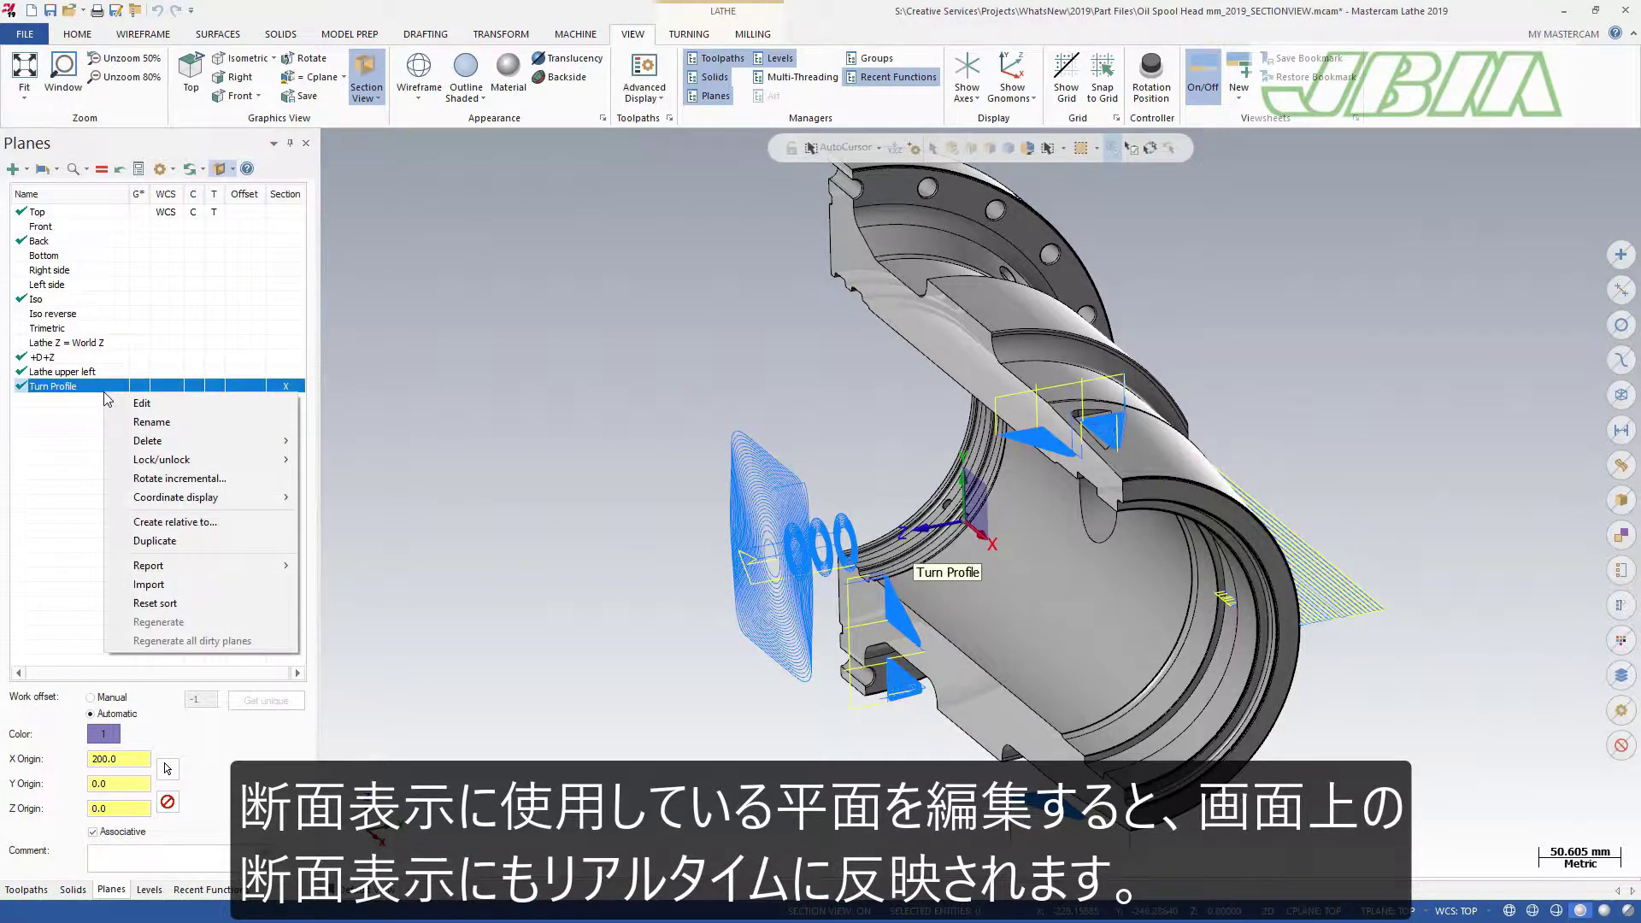
{"action": "left_click", "coordinate": [137, 402]}
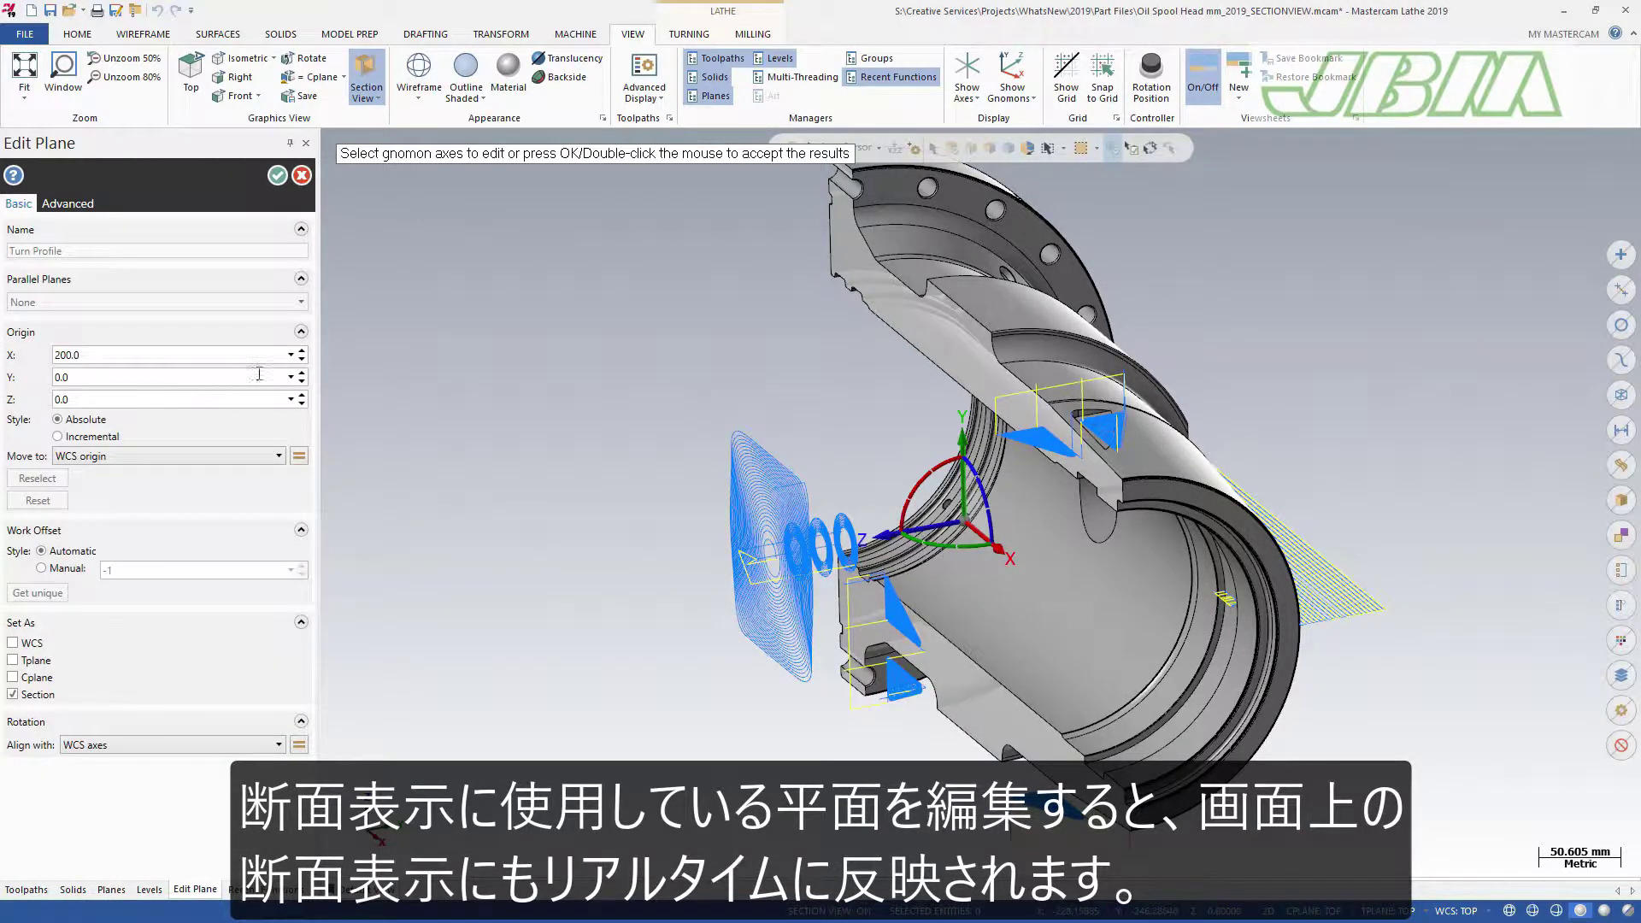
{"action": "left_click", "coordinate": [301, 382]}
{"action": "left_click", "coordinate": [302, 383]}
{"action": "left_click", "coordinate": [302, 383]}
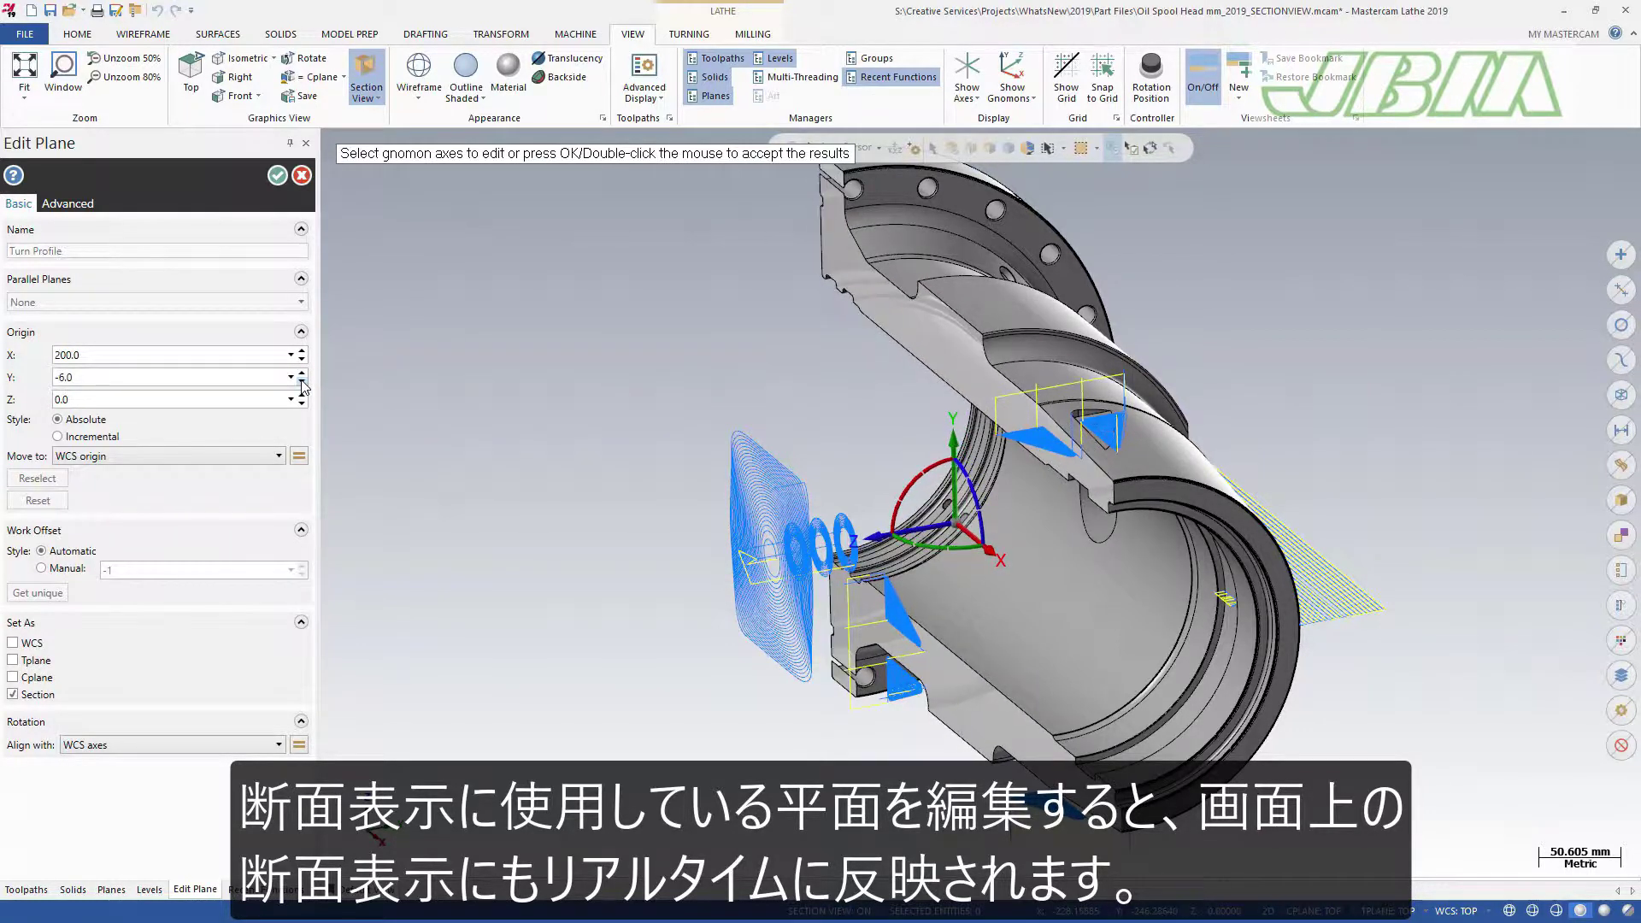
{"action": "left_click", "coordinate": [301, 383]}
{"action": "left_click_drag", "start_coordinate": [302, 383], "coordinate": [302, 383]}
Step: Set the Turn Profile plane's Y origin to 0 and accept the plane edit
{"action": "double_click", "coordinate": [272, 379]}
{"action": "type", "text": "0"}
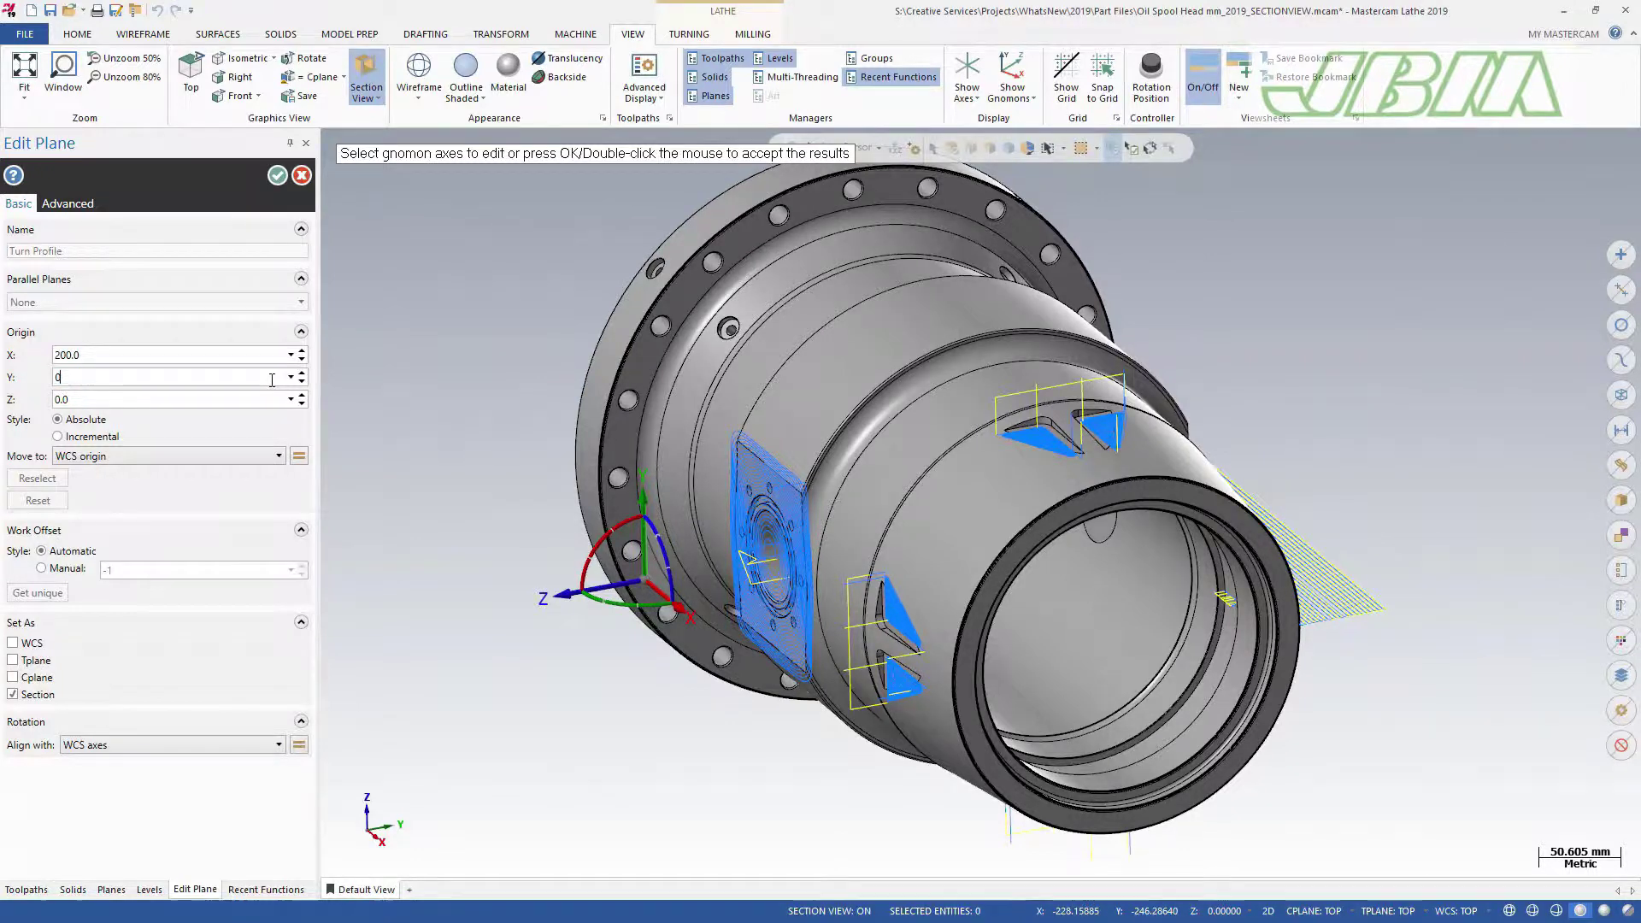
{"action": "key", "text": "Return"}
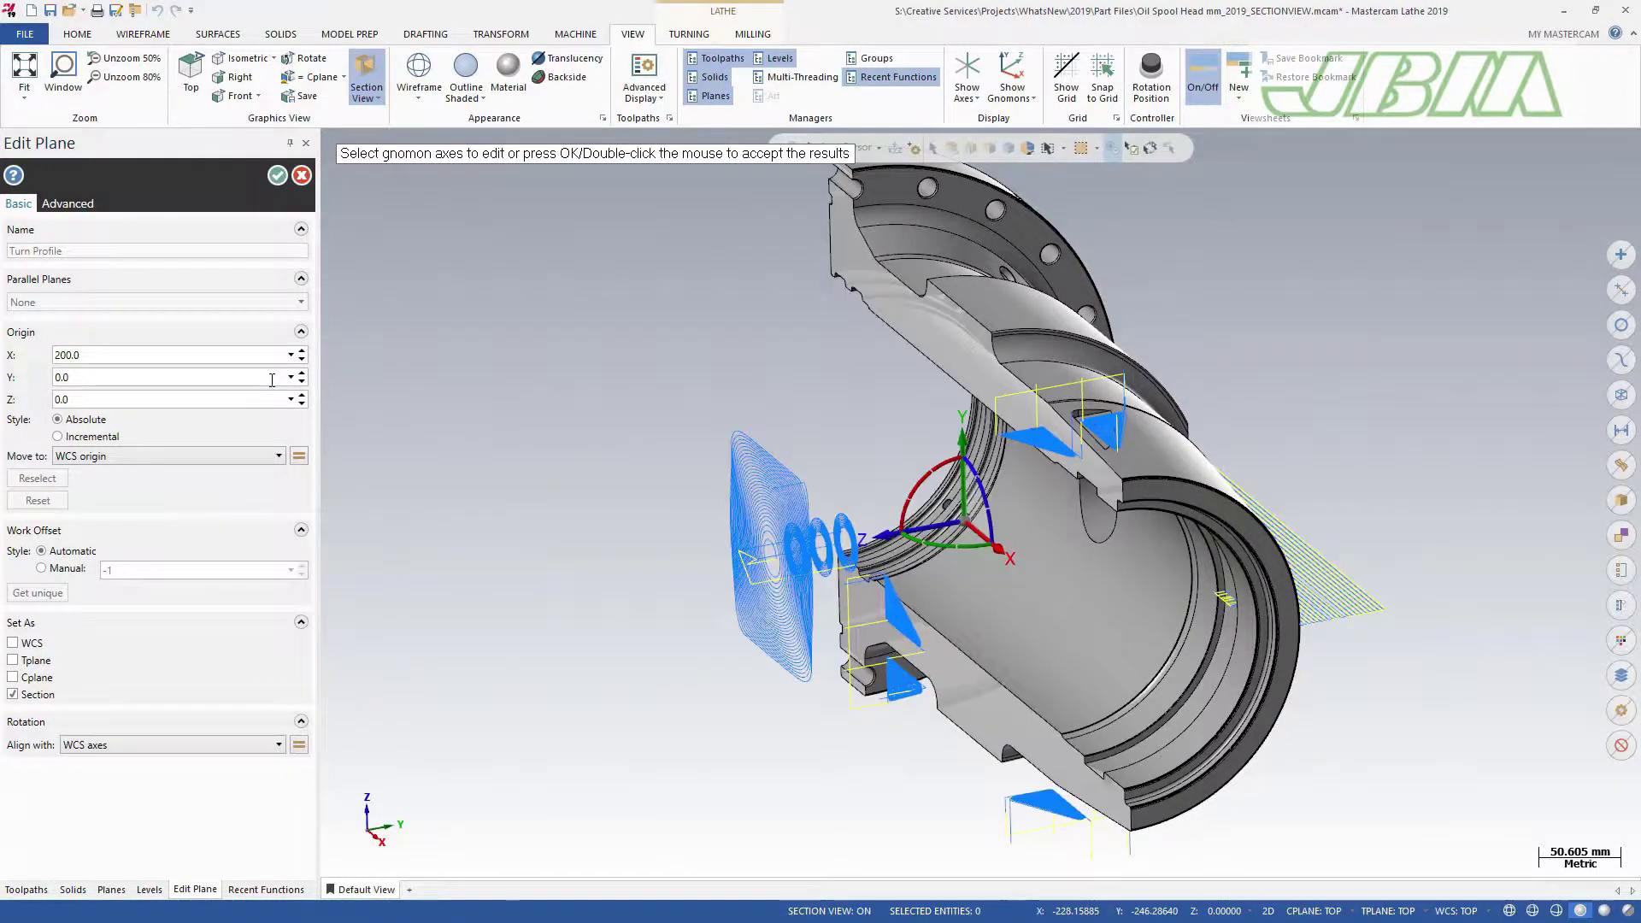
{"action": "double_click", "coordinate": [357, 381]}
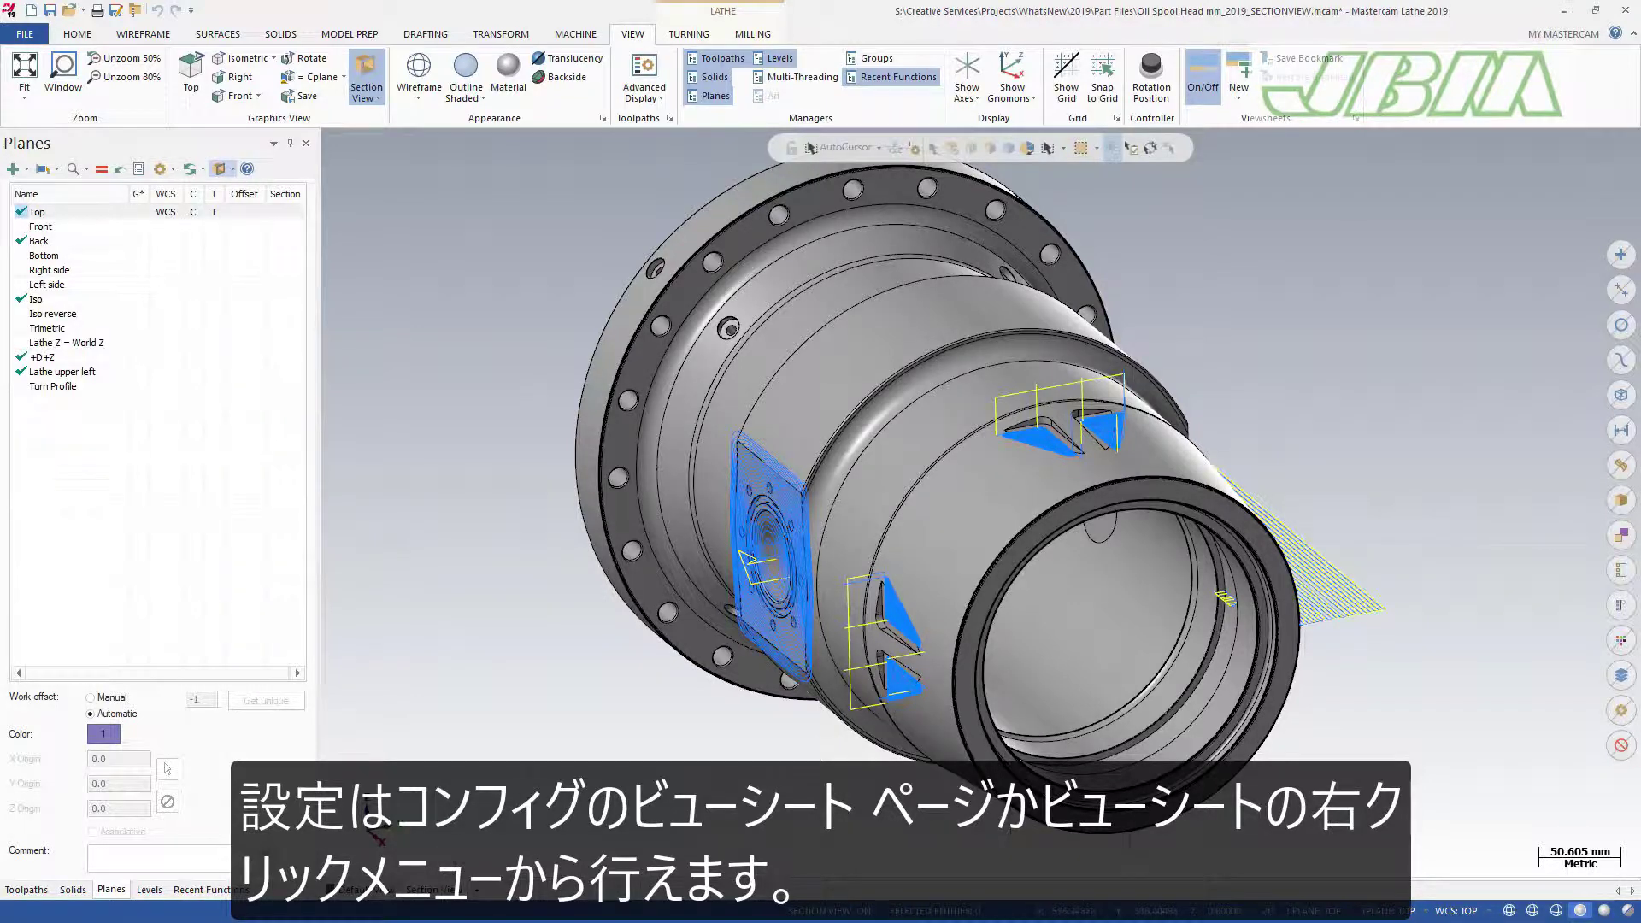
Step: Check which section view options are saved with the Section View viewsheet, and accept its settings
{"action": "right_click", "coordinate": [438, 889]}
{"action": "left_click", "coordinate": [489, 876]}
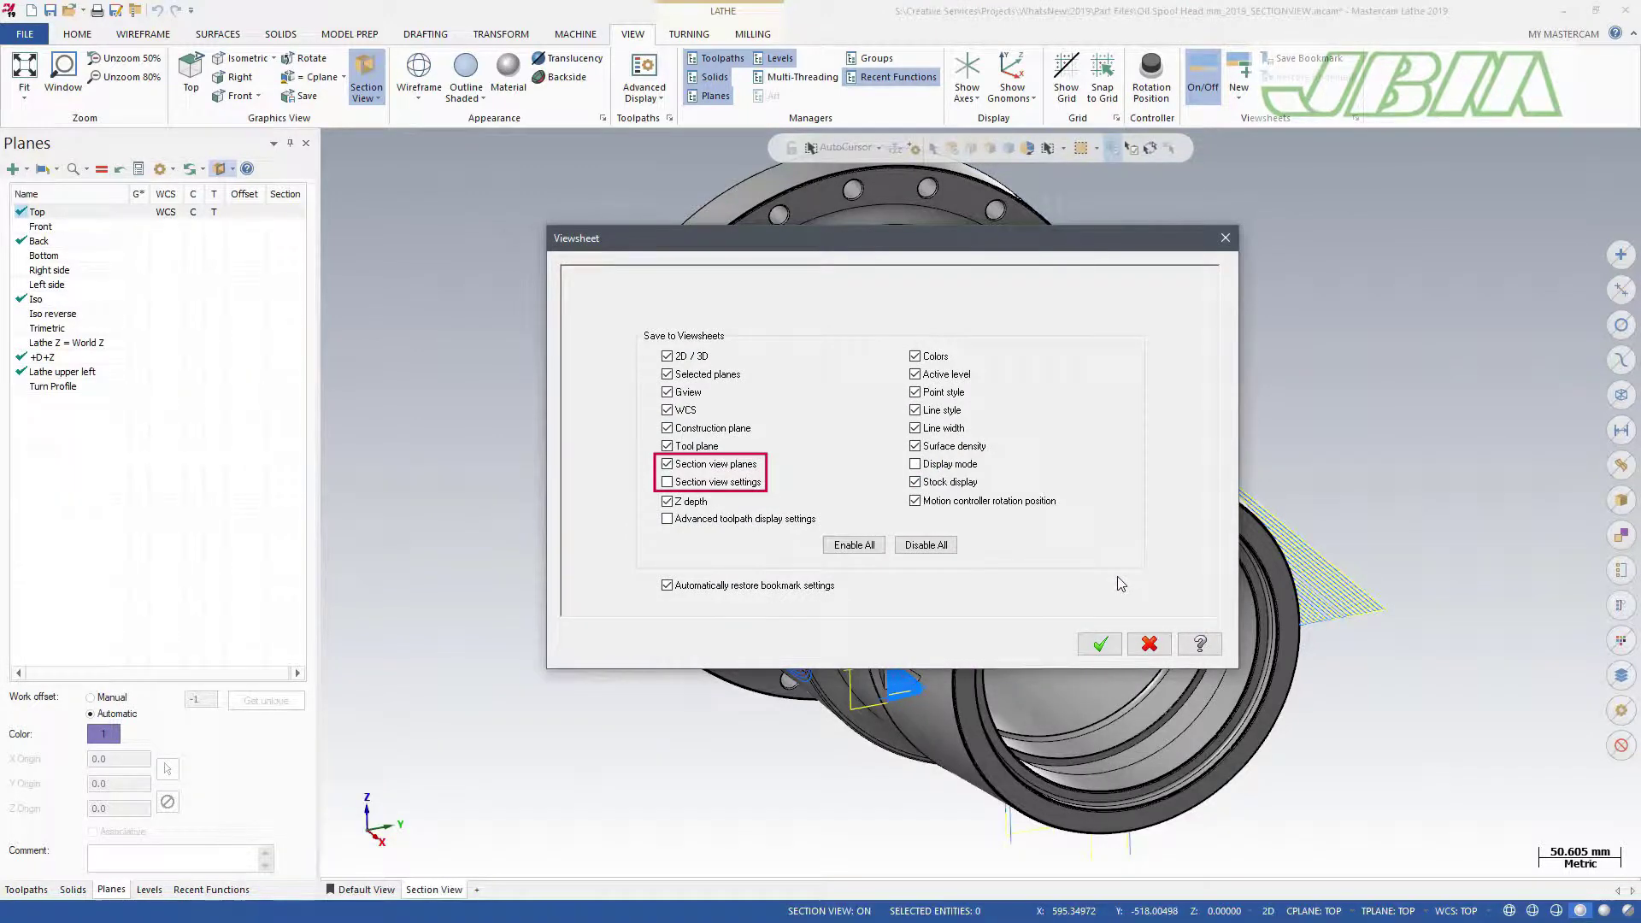
{"action": "left_click", "coordinate": [1100, 643]}
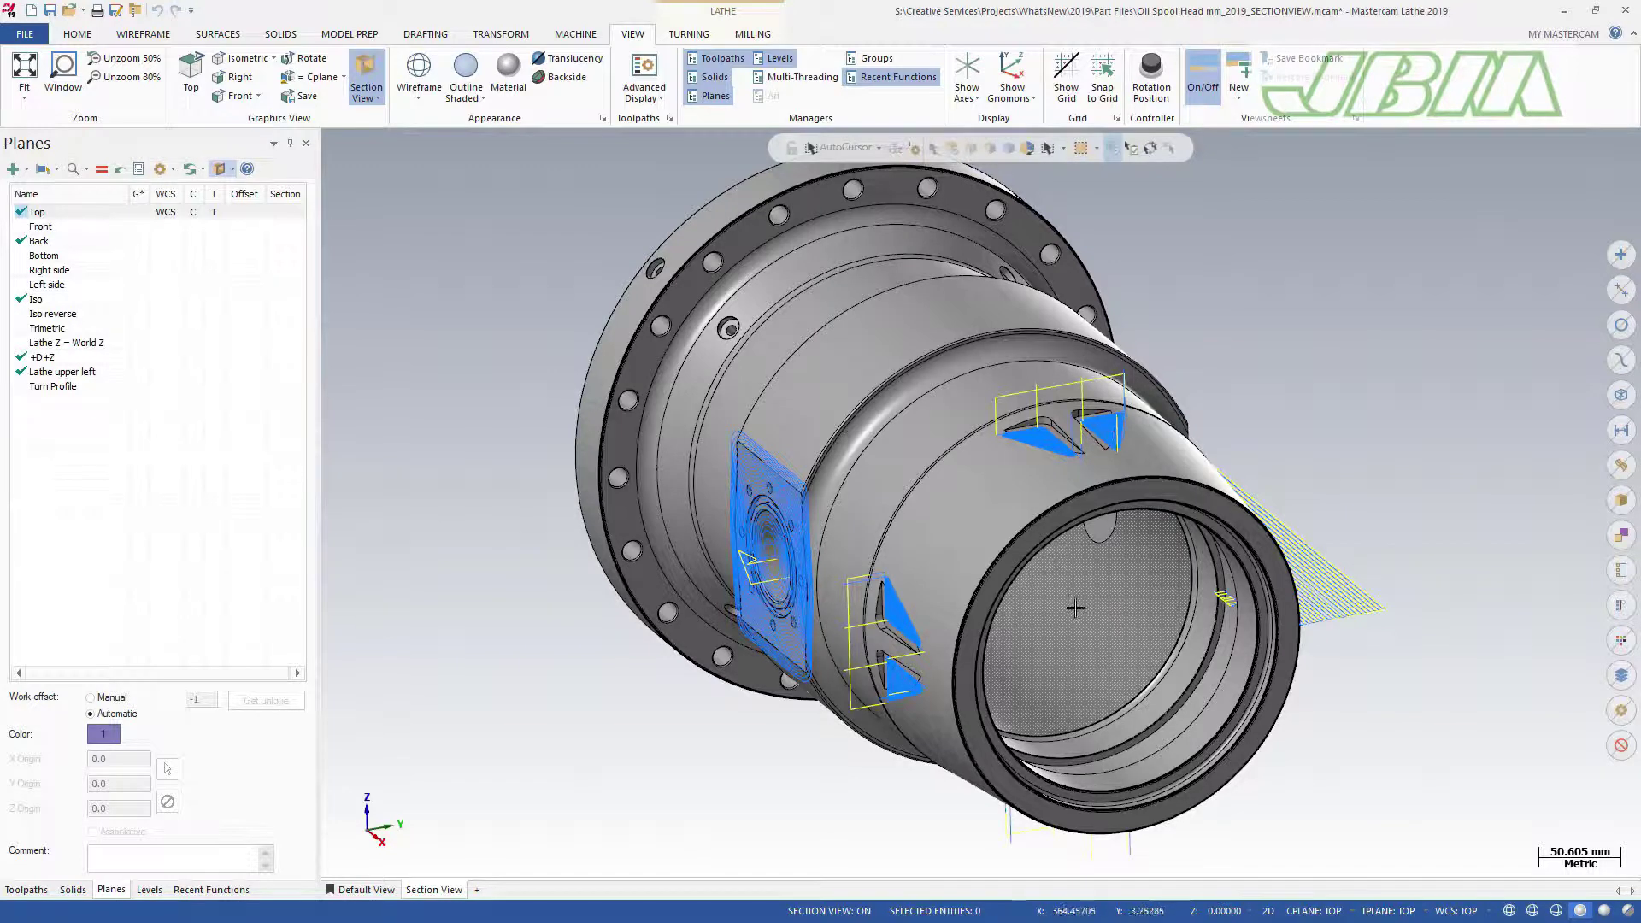
Step: Mark the Top plane as the section in the Section View viewsheet, and compare that viewsheet with Default View
{"action": "left_click", "coordinate": [286, 212]}
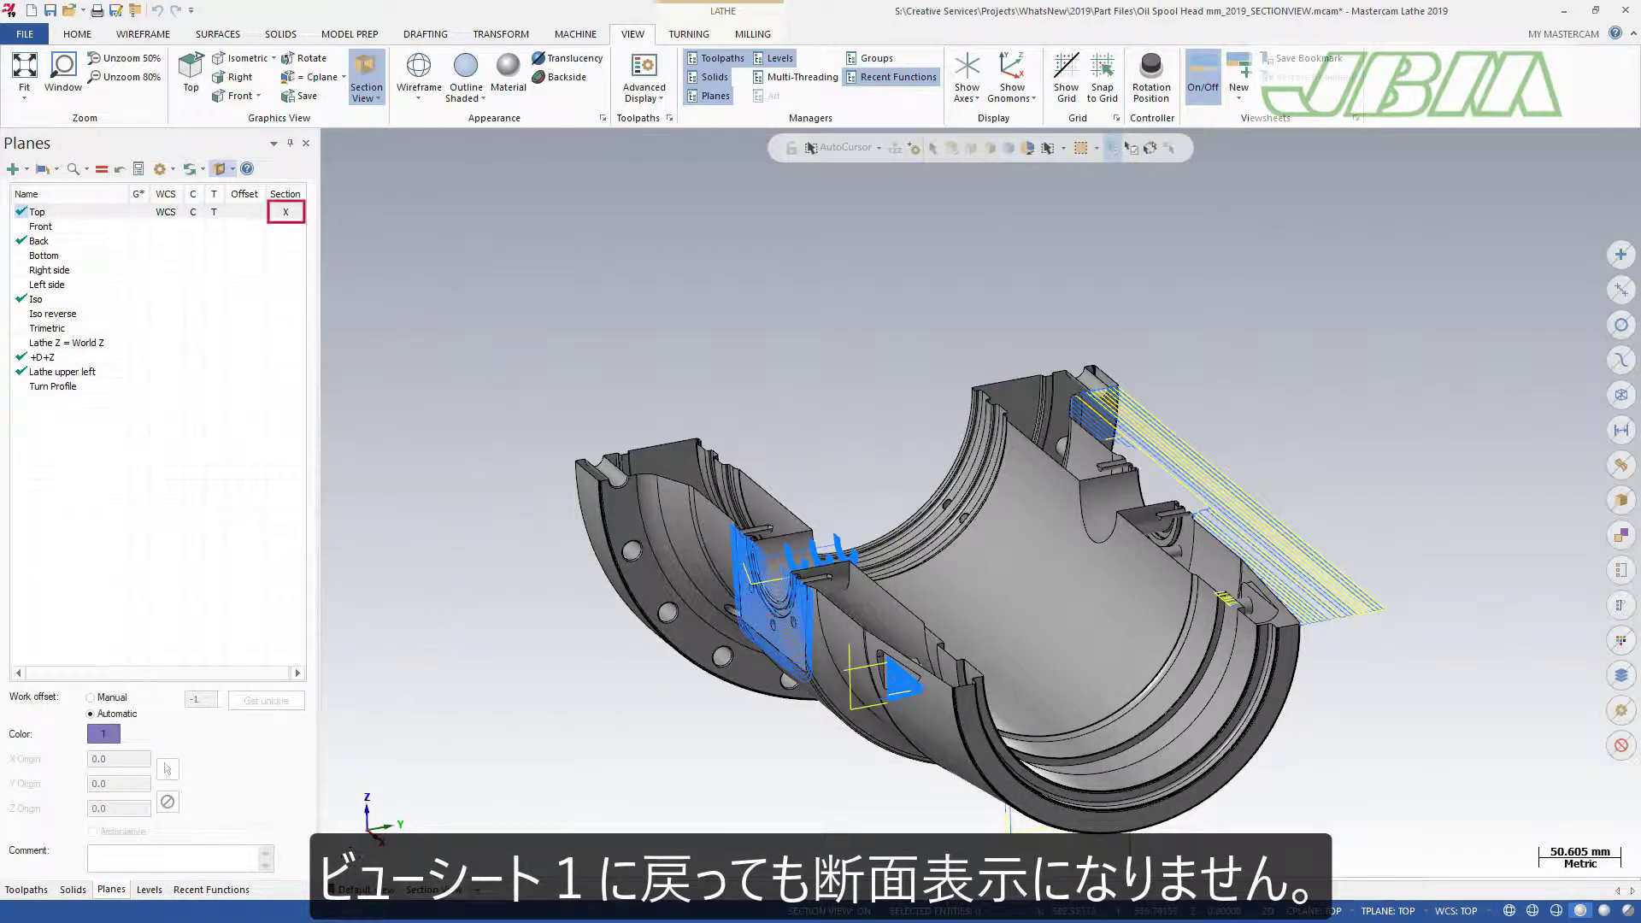
{"action": "left_click", "coordinate": [359, 887]}
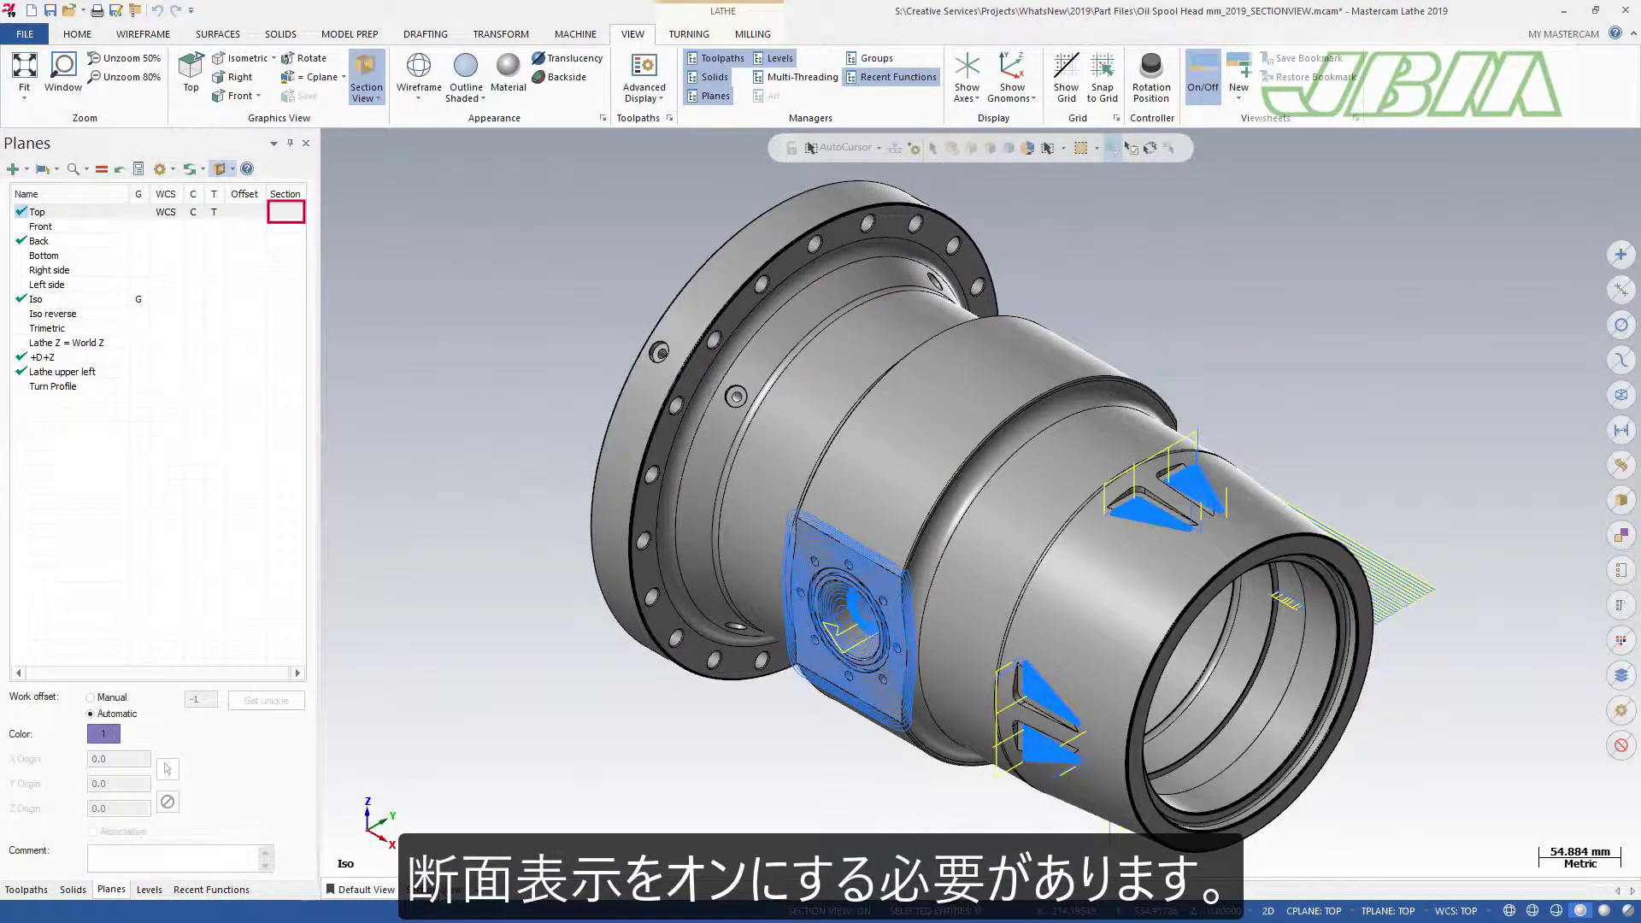
{"action": "left_click", "coordinate": [439, 891]}
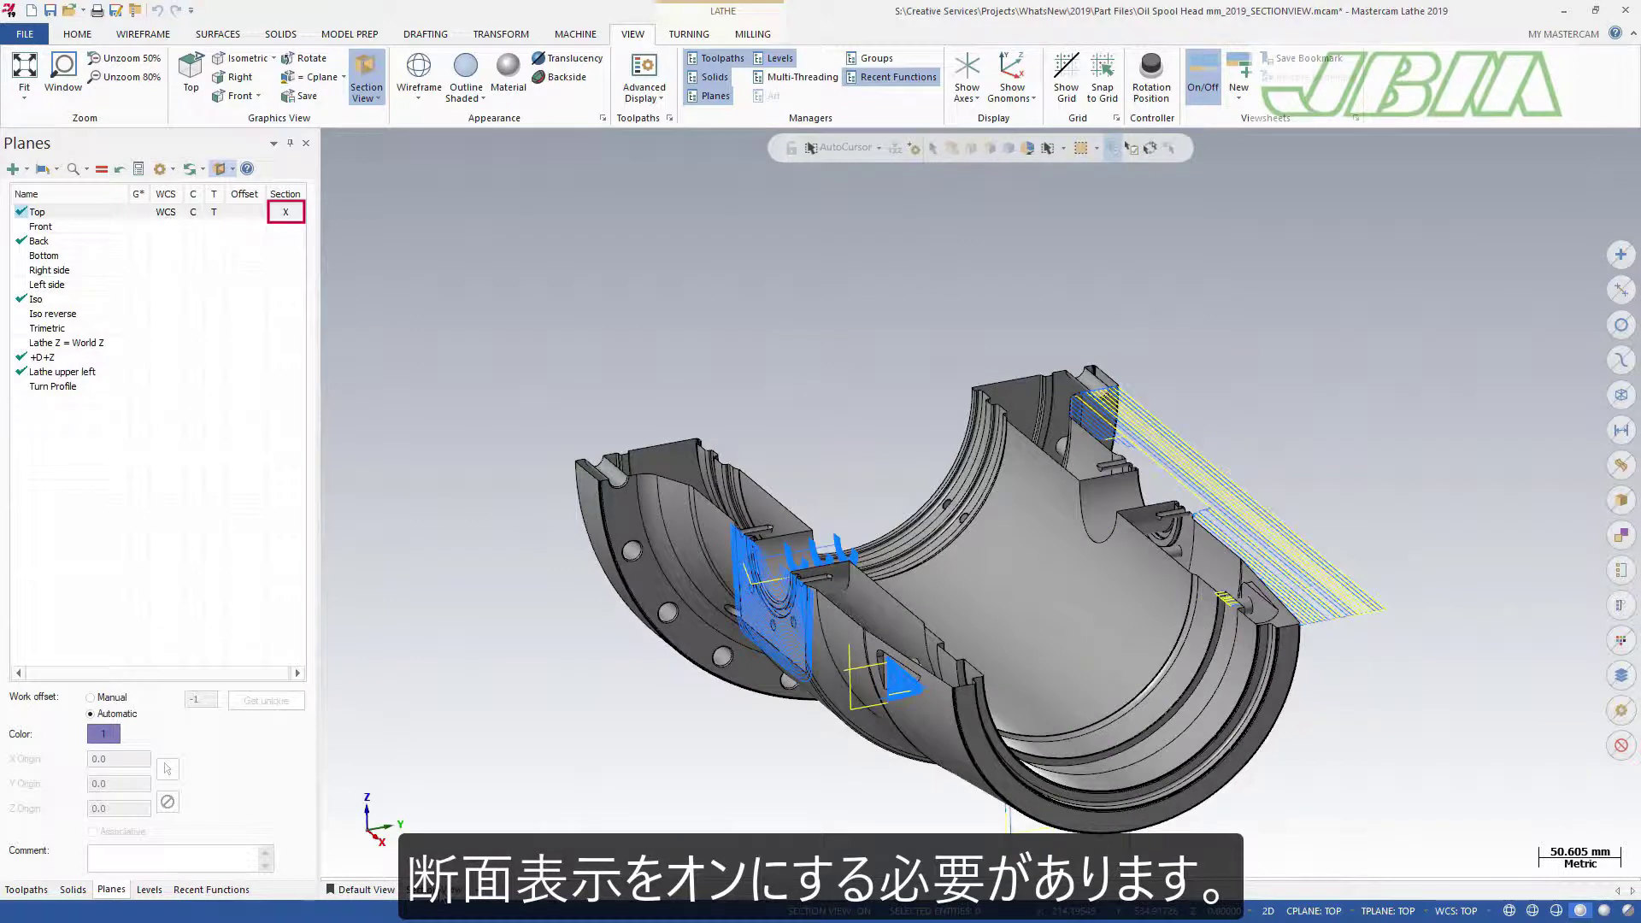
{"action": "left_click", "coordinate": [359, 889]}
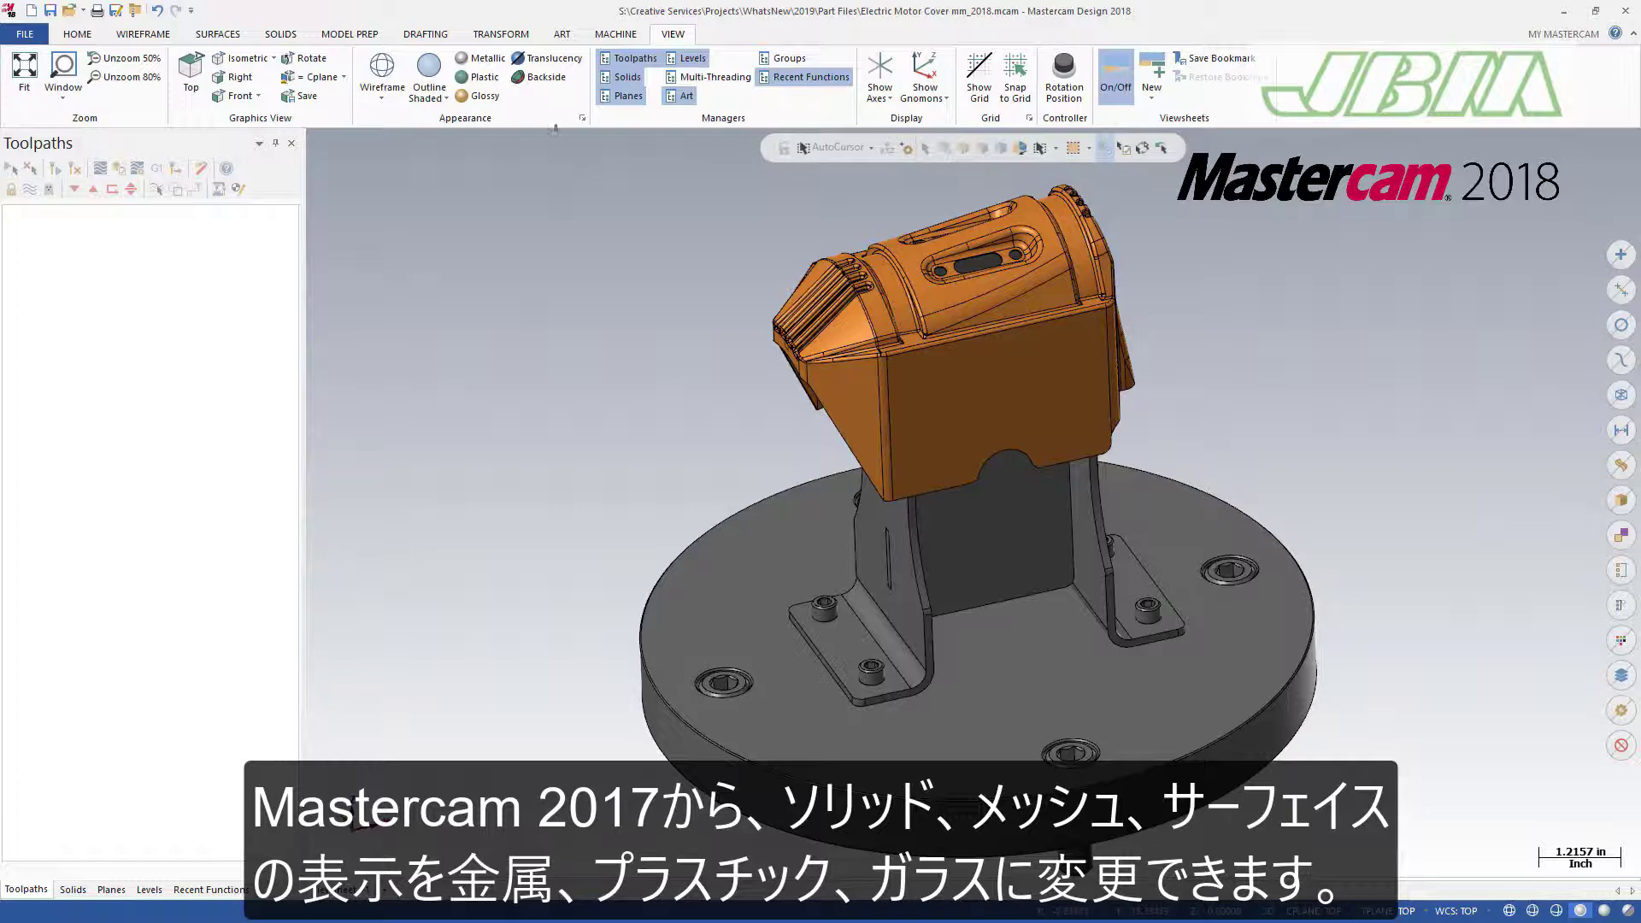
Step: In Mastercam 2018, try the Metallic and Plastic appearances on the motor cover model, ending with Glossy
{"action": "left_click", "coordinate": [506, 60]}
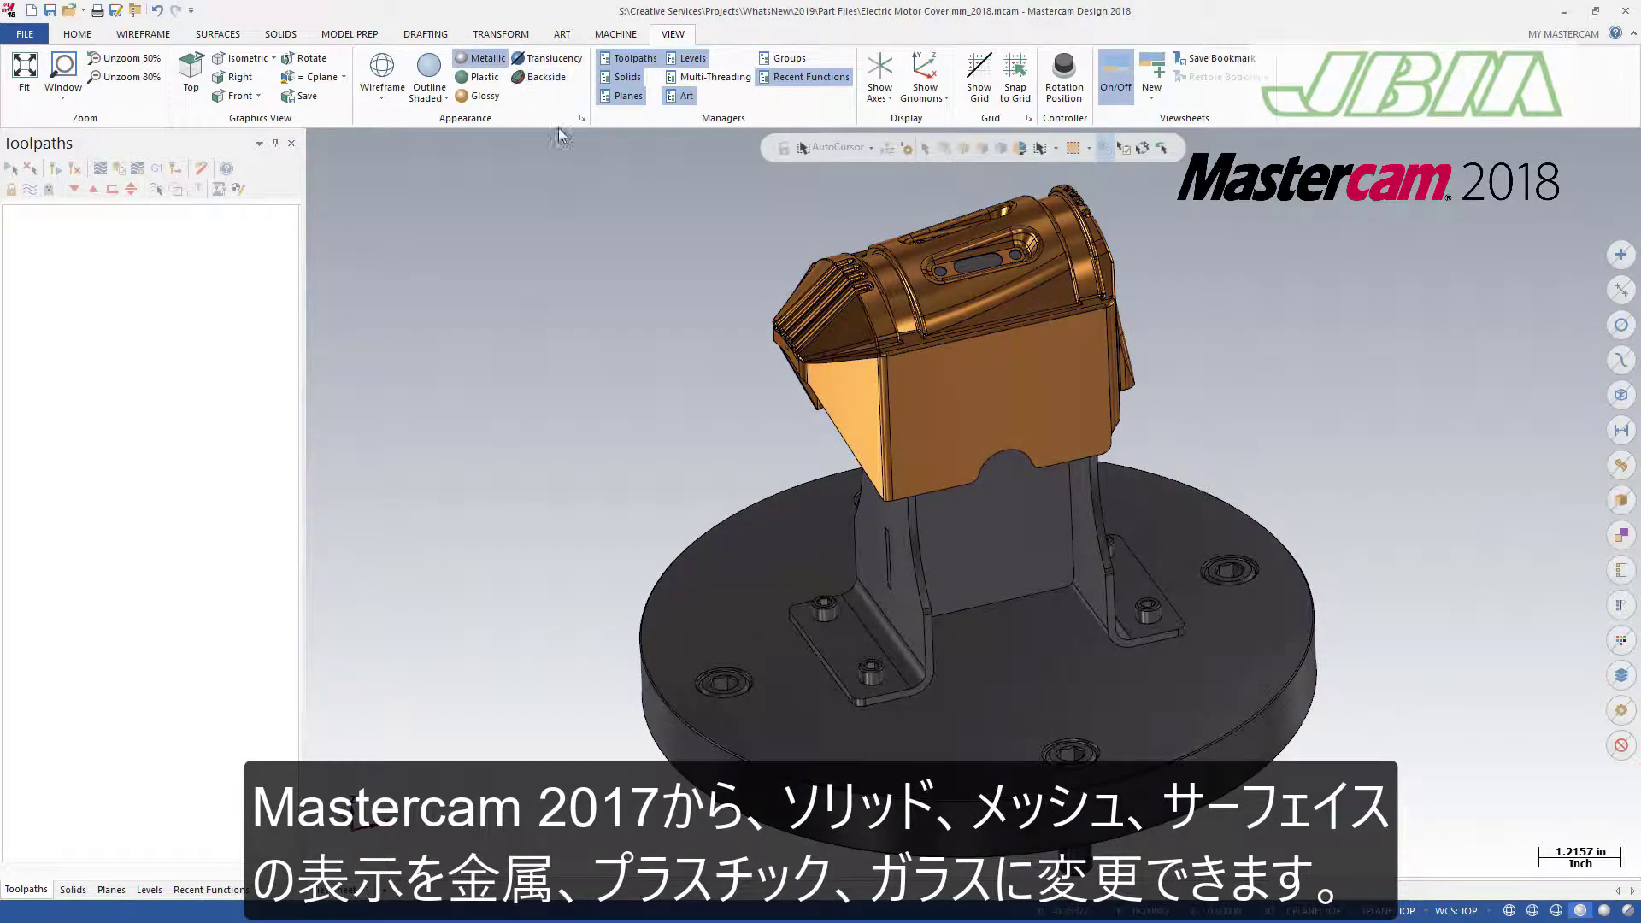
{"action": "left_click", "coordinate": [484, 76]}
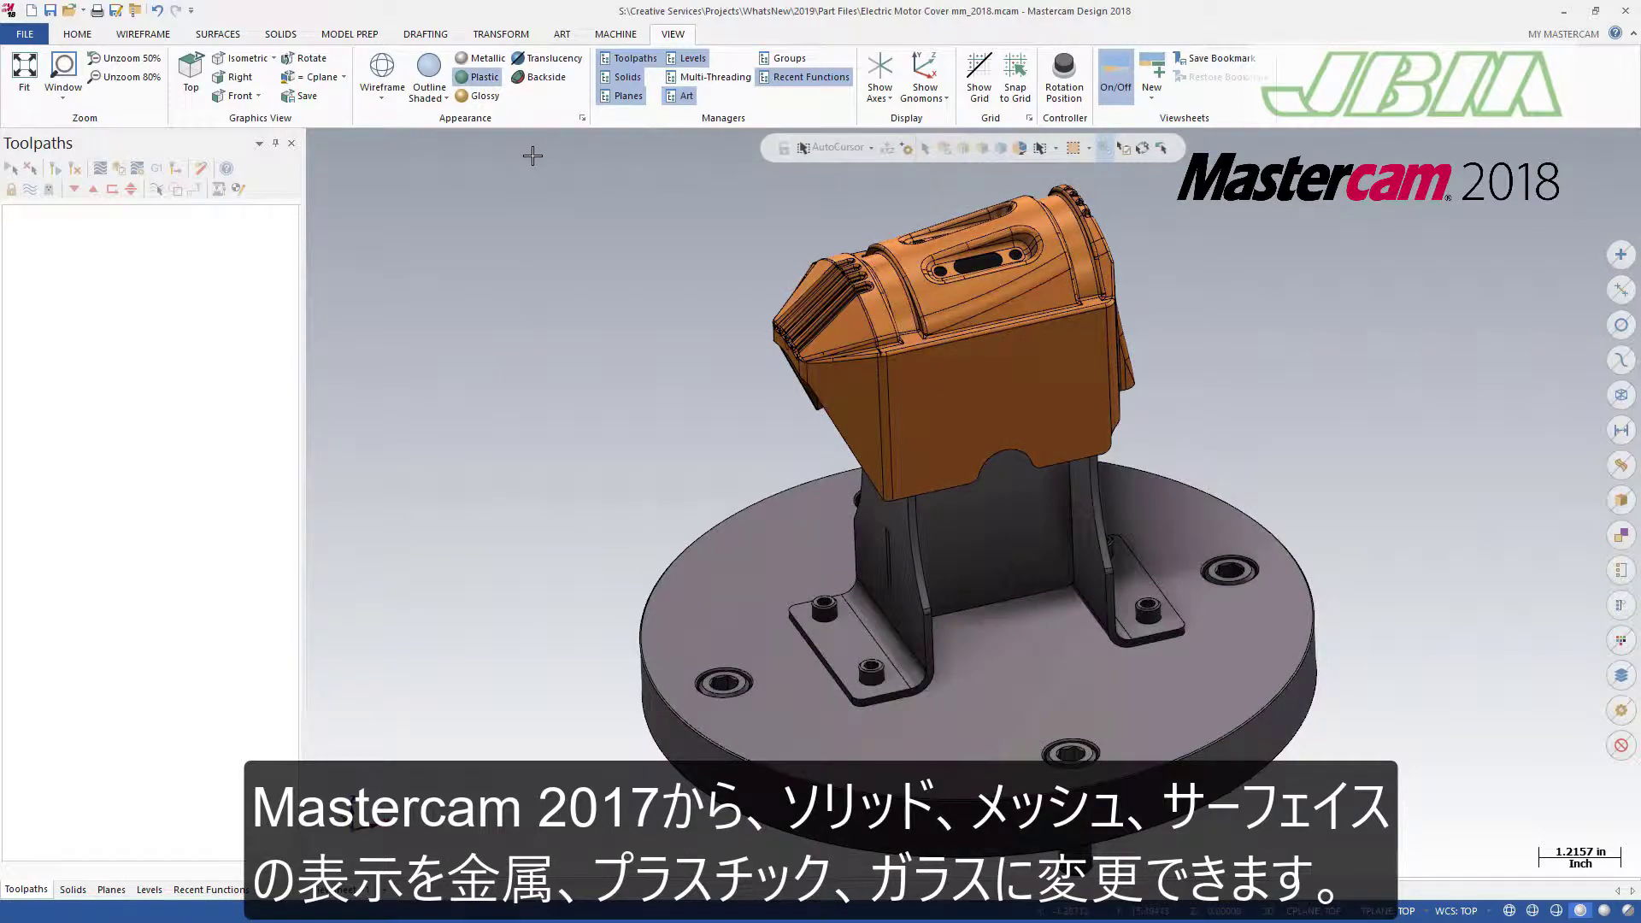
{"action": "left_click", "coordinate": [484, 96]}
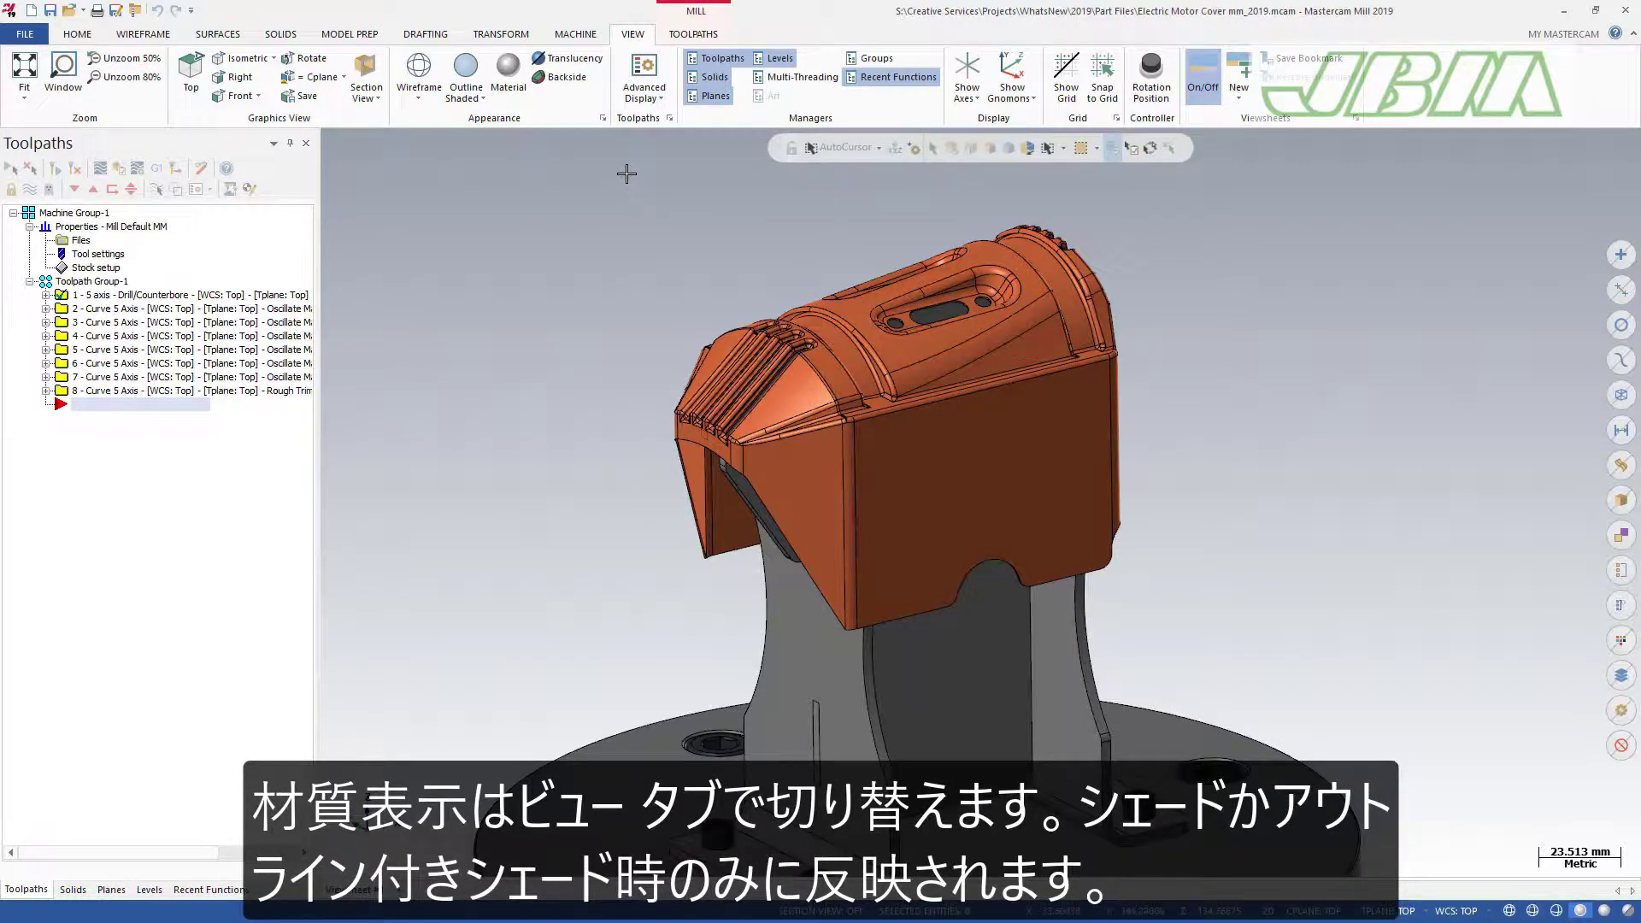
Step: In Mastercam 2019, turn on the Material display for the motor cover and look over the Metal, Plastic and Glass choices
{"action": "left_click", "coordinate": [509, 81]}
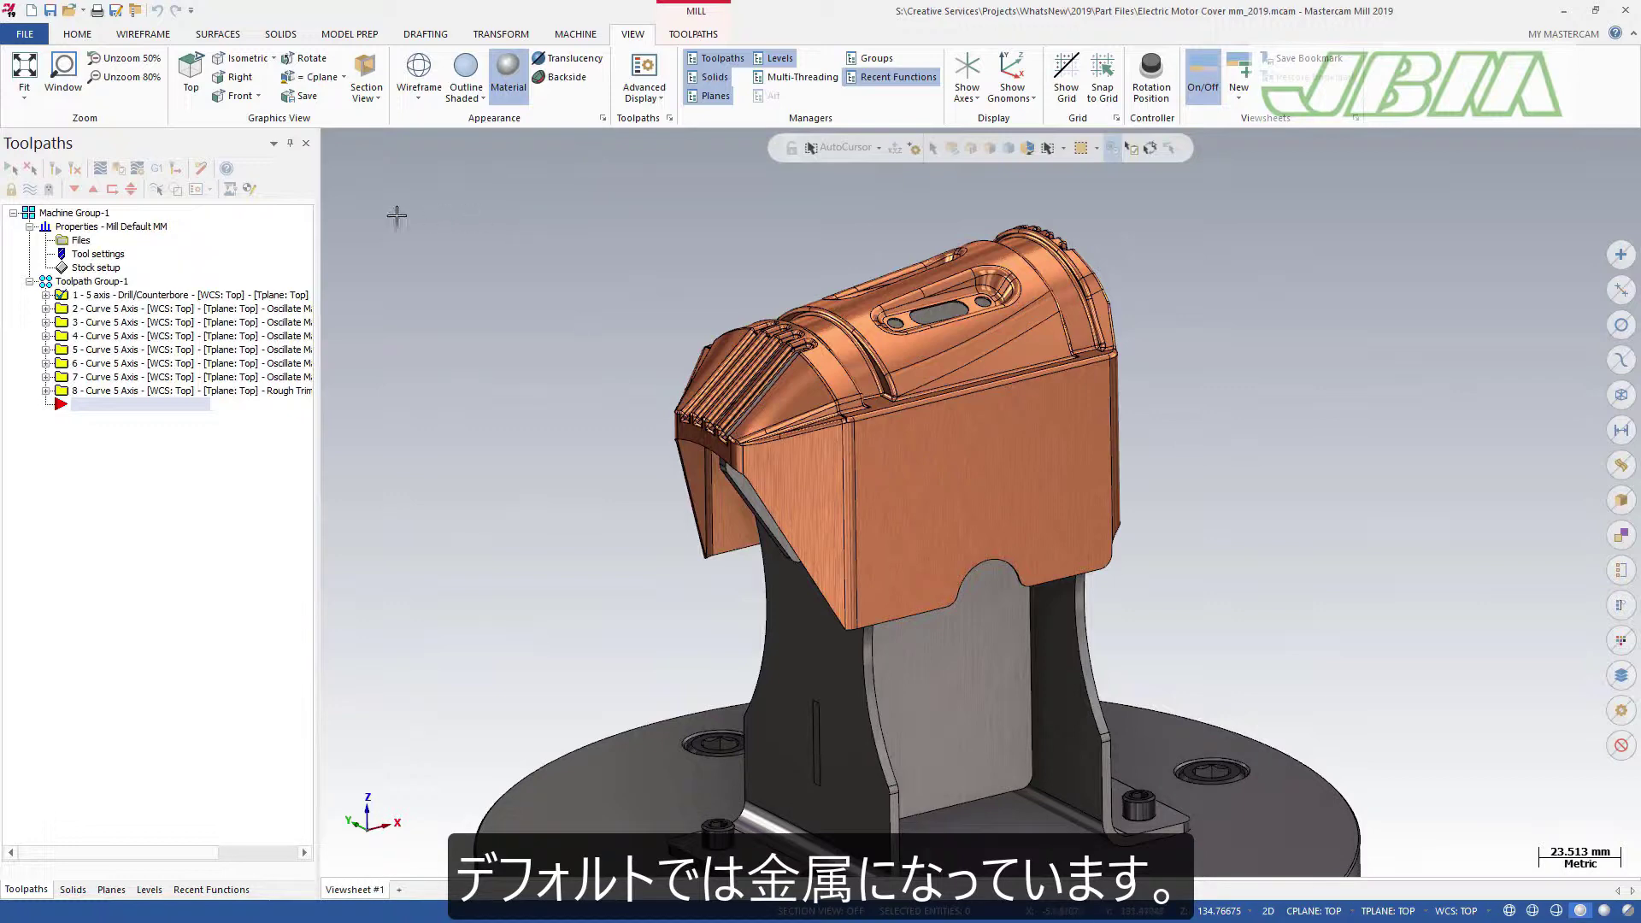
{"action": "left_click", "coordinate": [77, 33]}
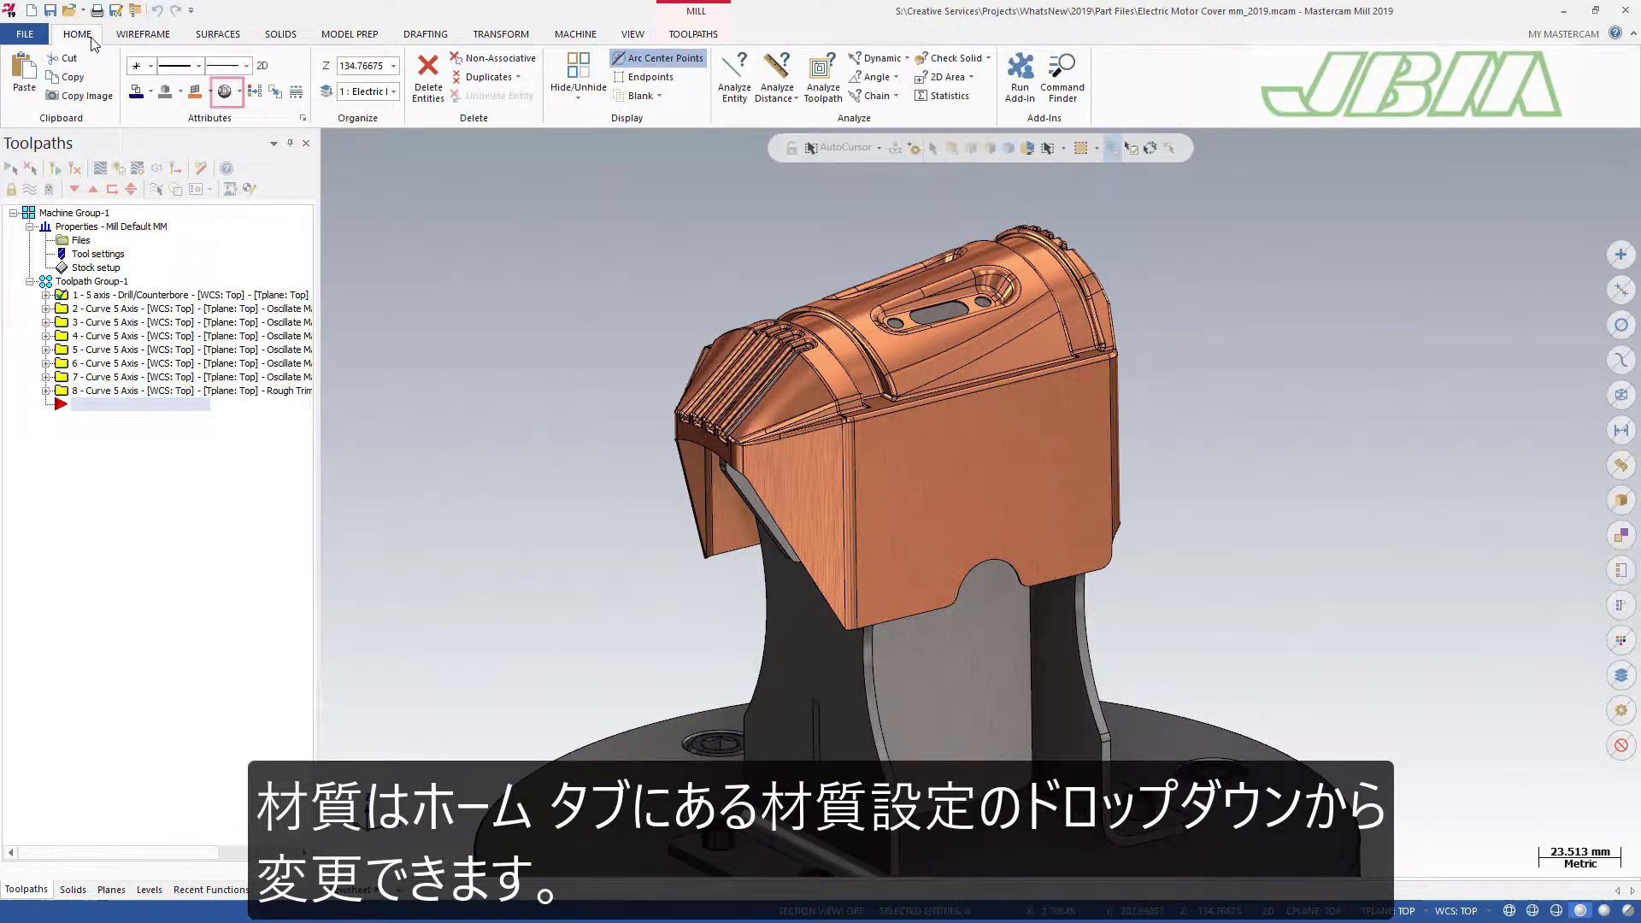
{"action": "left_click", "coordinate": [239, 91]}
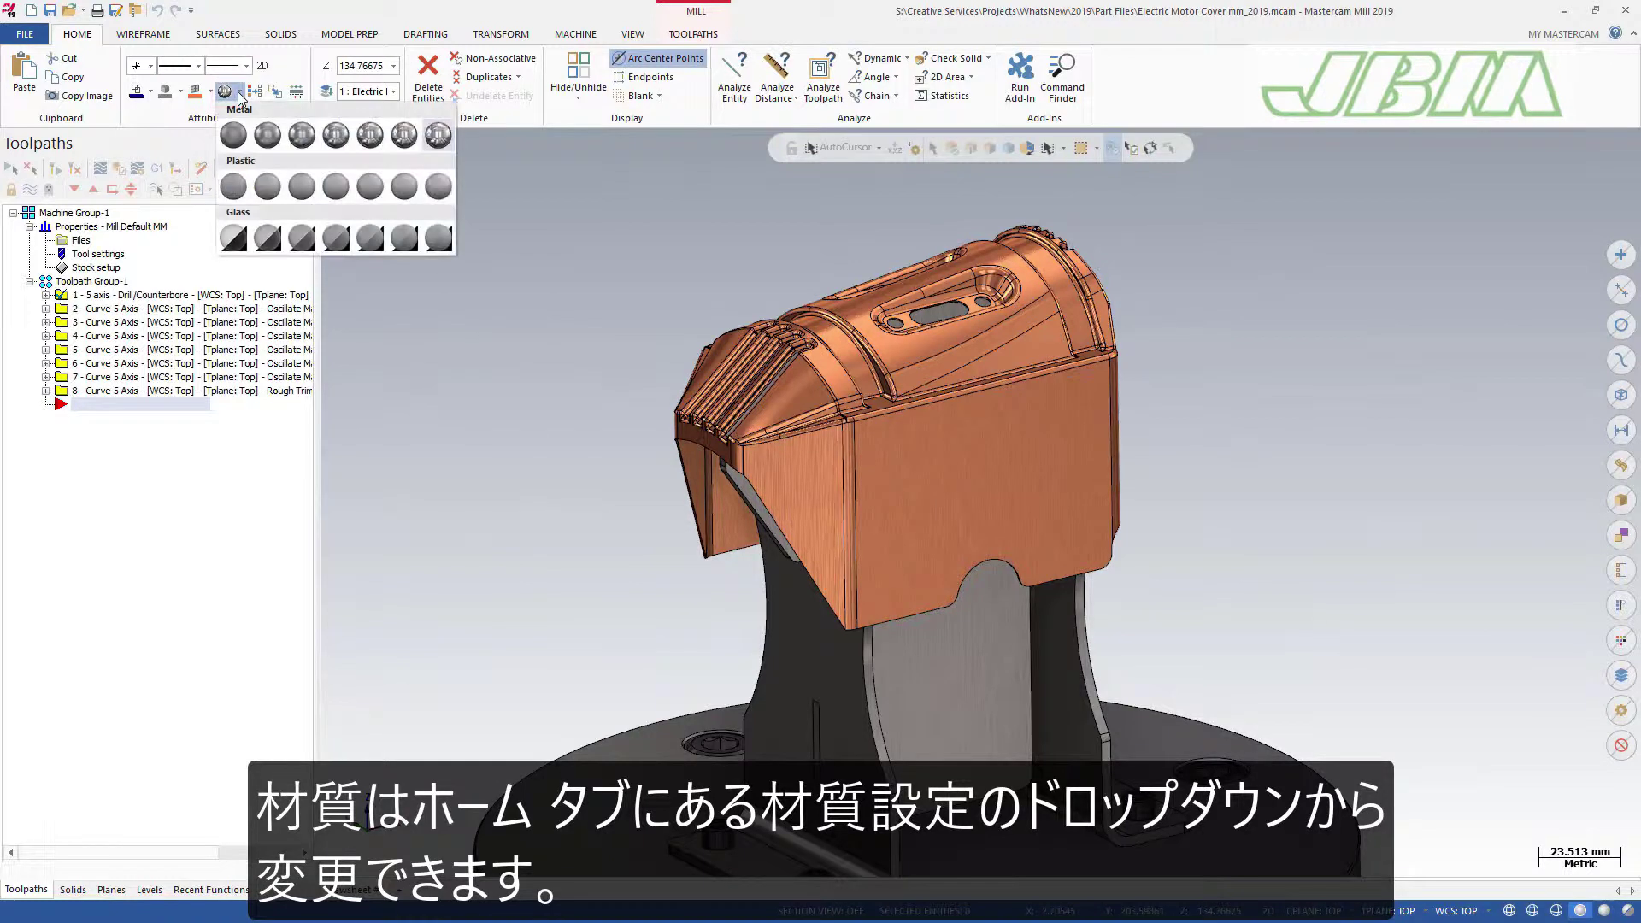
{"action": "left_click", "coordinate": [469, 169]}
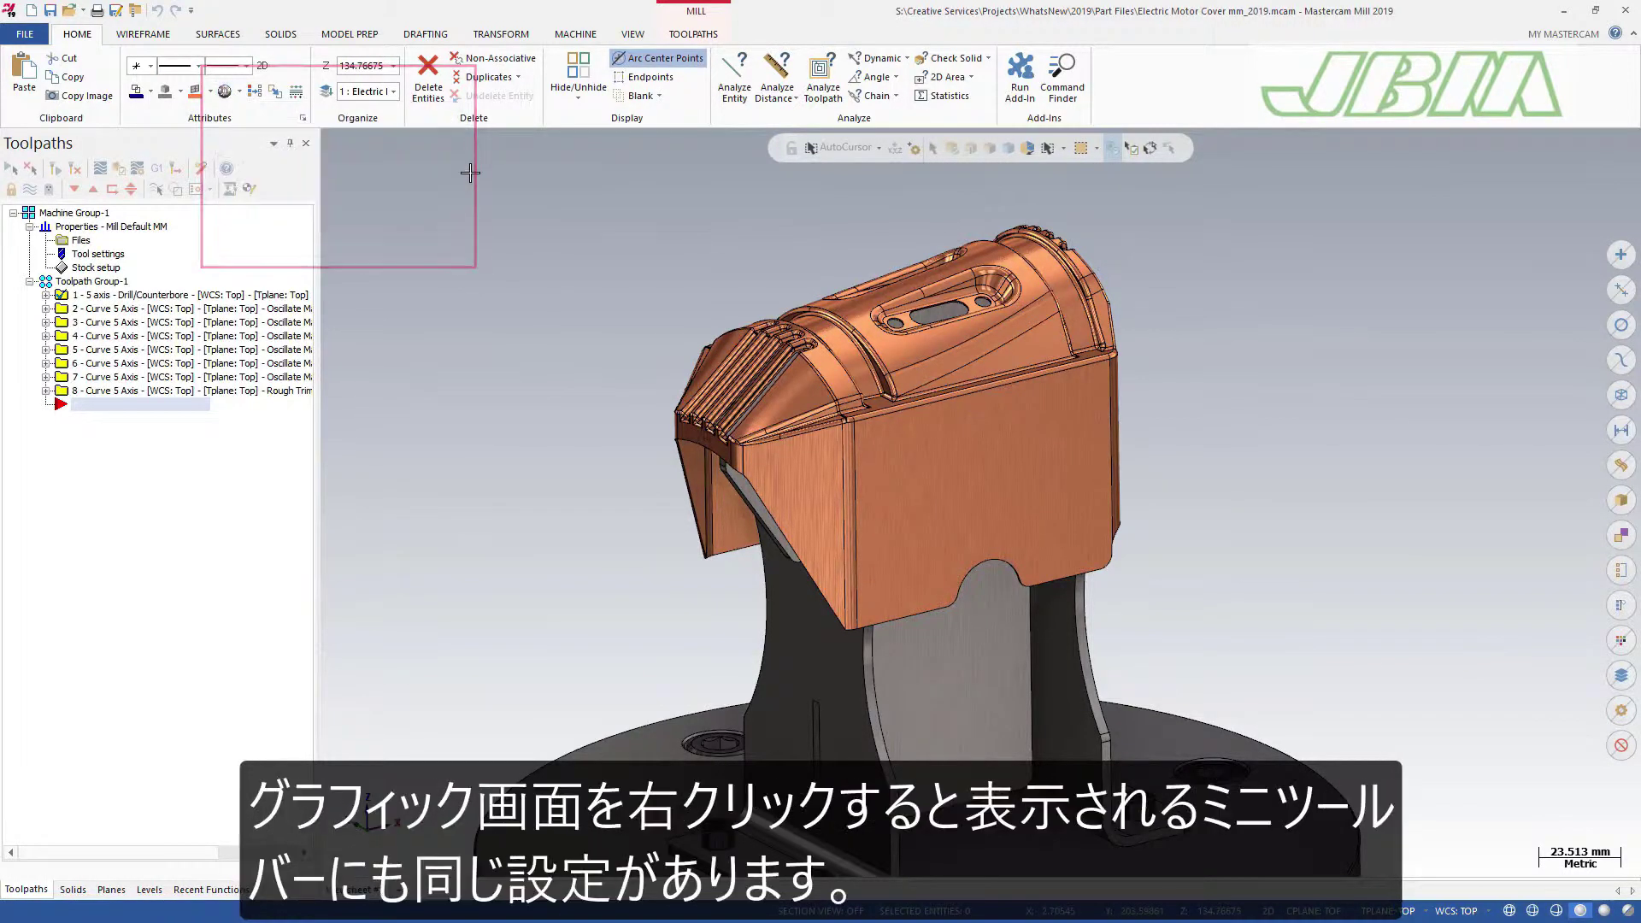
Step: Compare the material choices offered for the graphics area with those among the Home attributes
{"action": "right_click", "coordinate": [365, 198]}
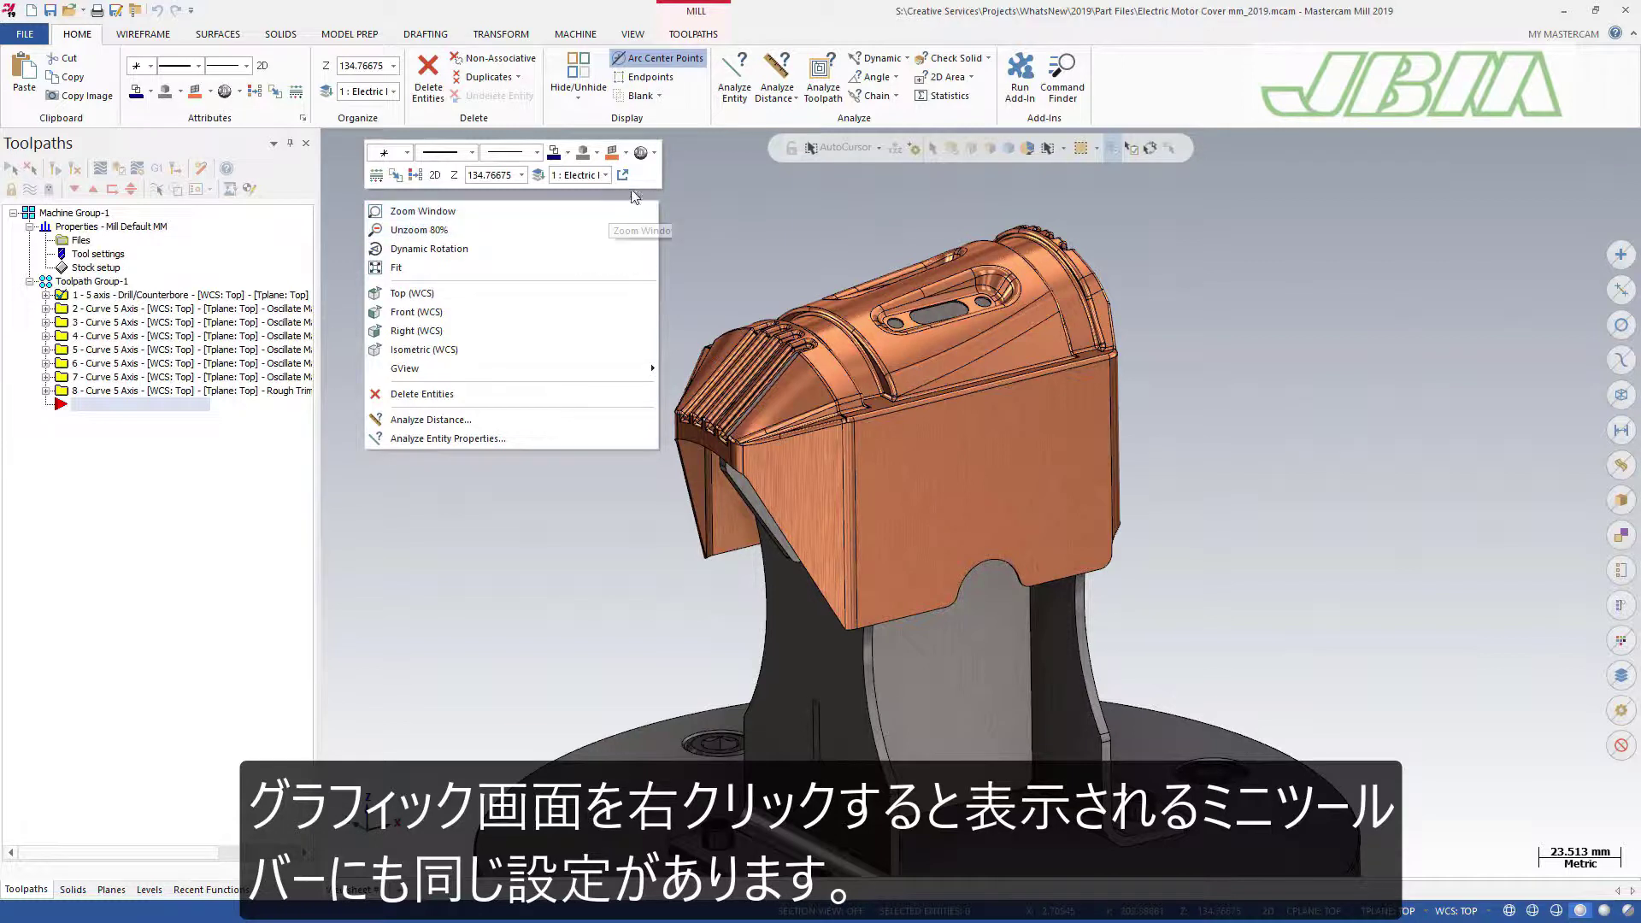
{"action": "left_click", "coordinate": [656, 154]}
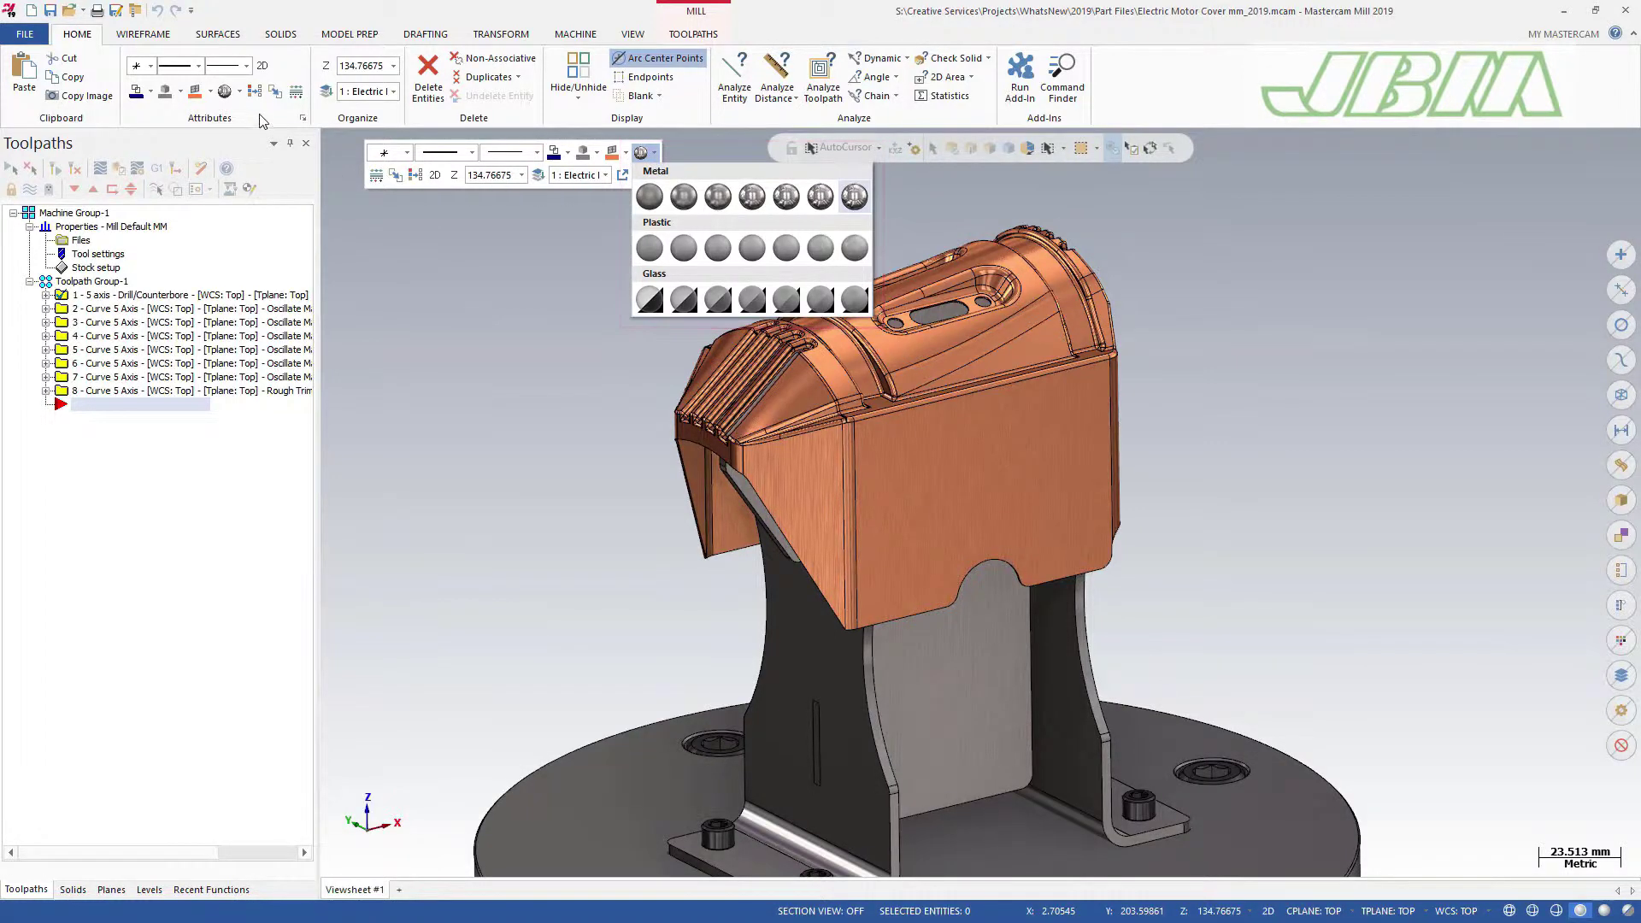
{"action": "left_click", "coordinate": [239, 91]}
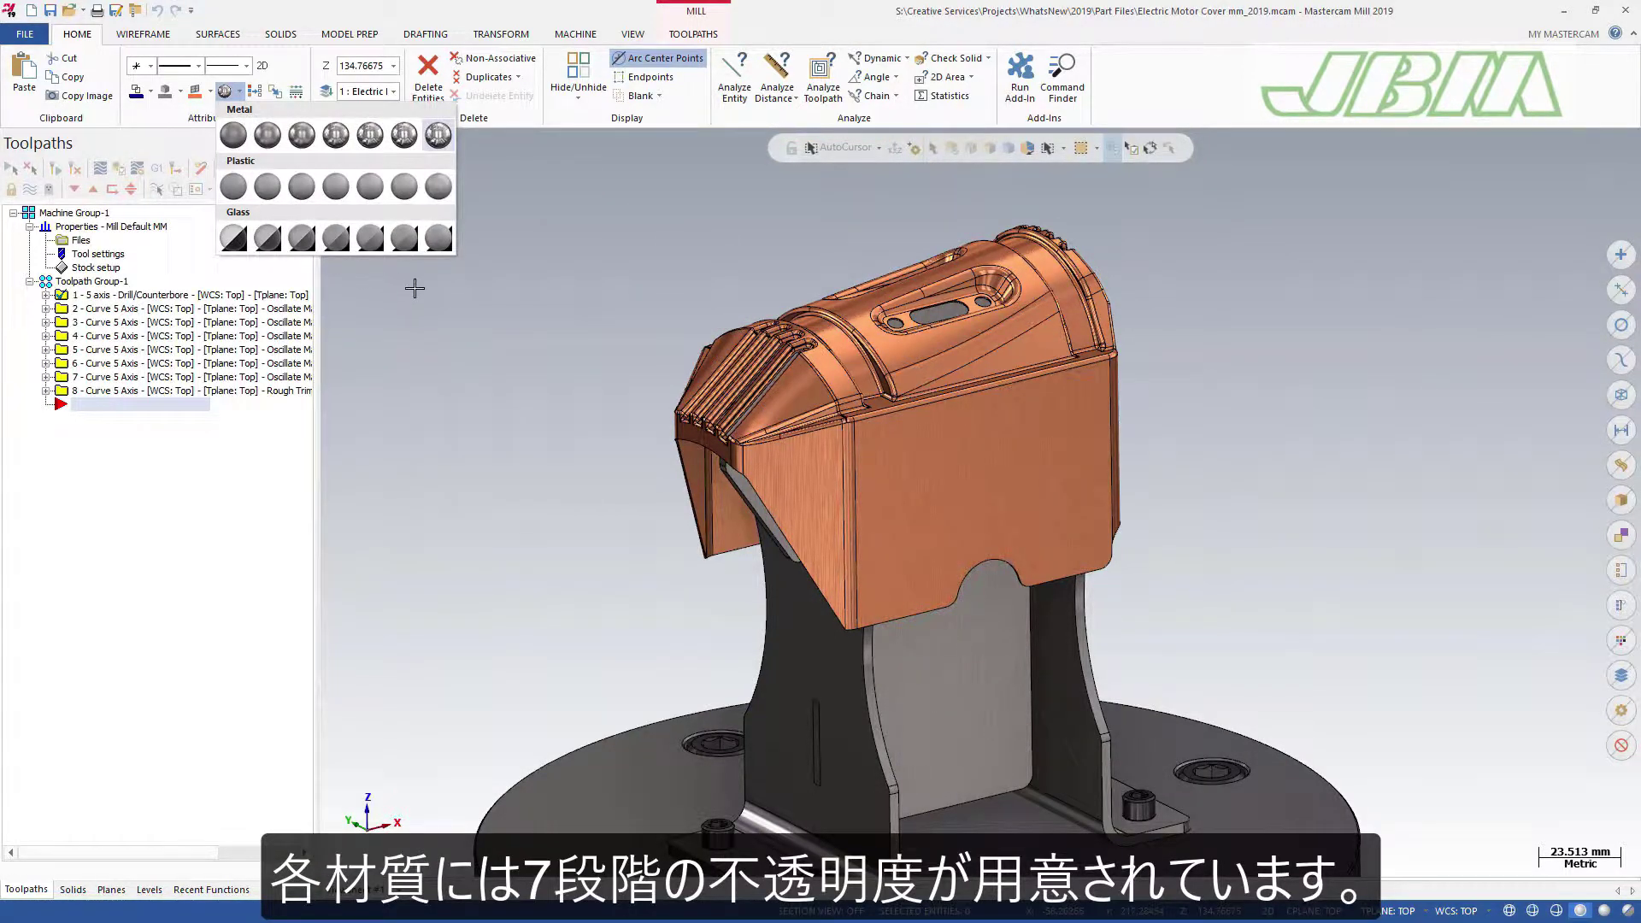
{"action": "left_click", "coordinate": [524, 200]}
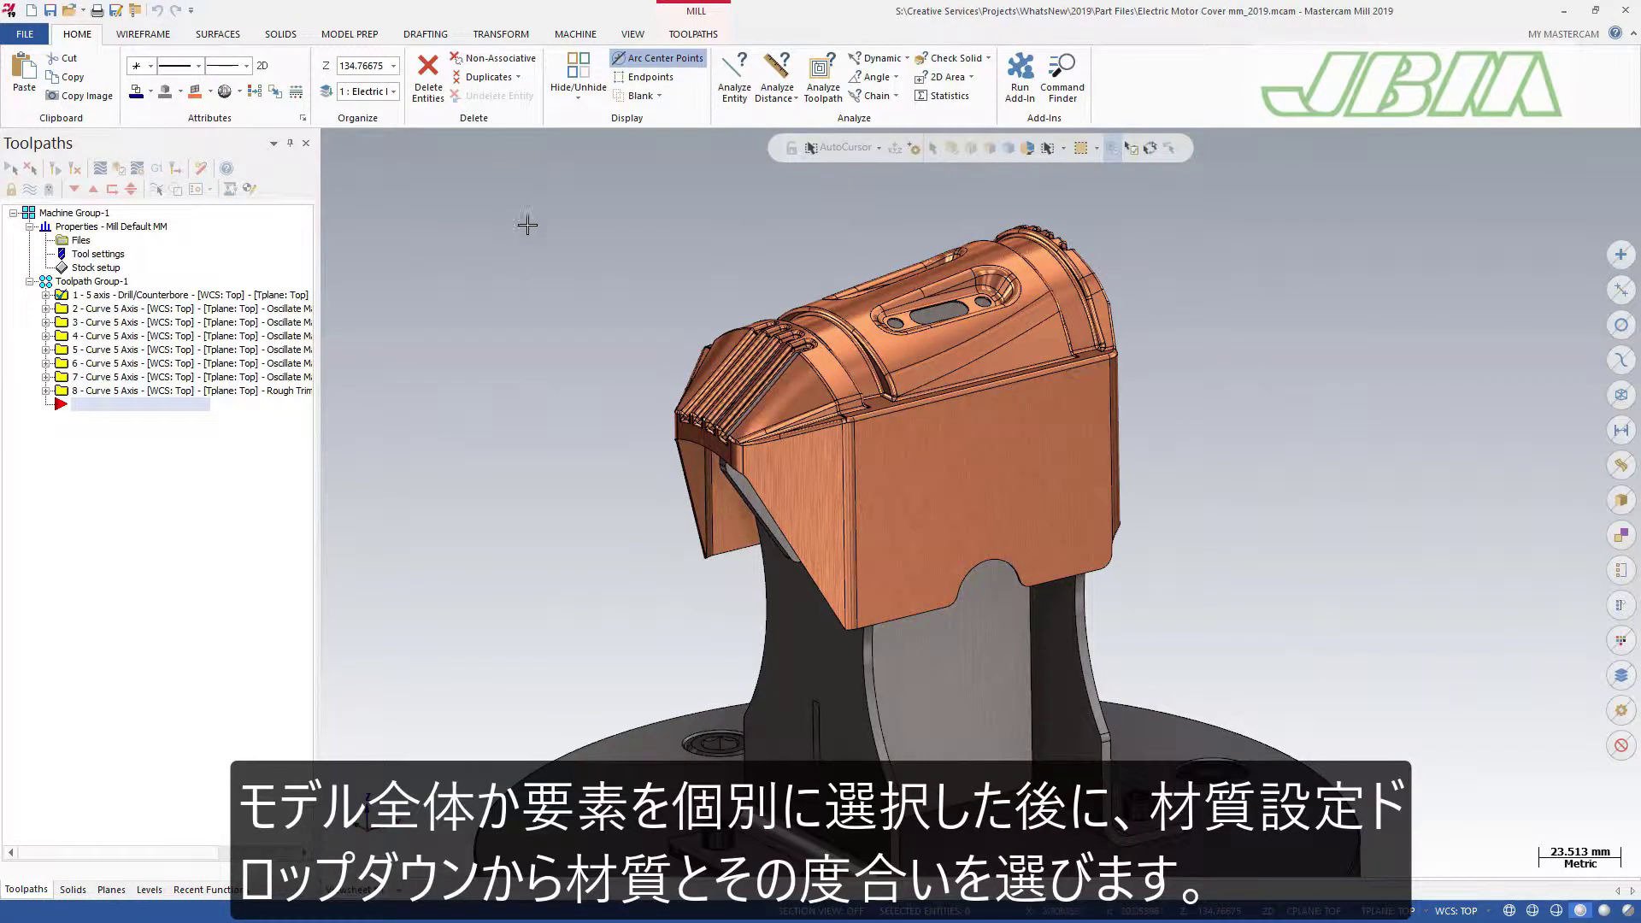
Step: Select the orange motor cover and apply a semi-transparent Glass material to it
{"action": "left_click", "coordinate": [791, 521]}
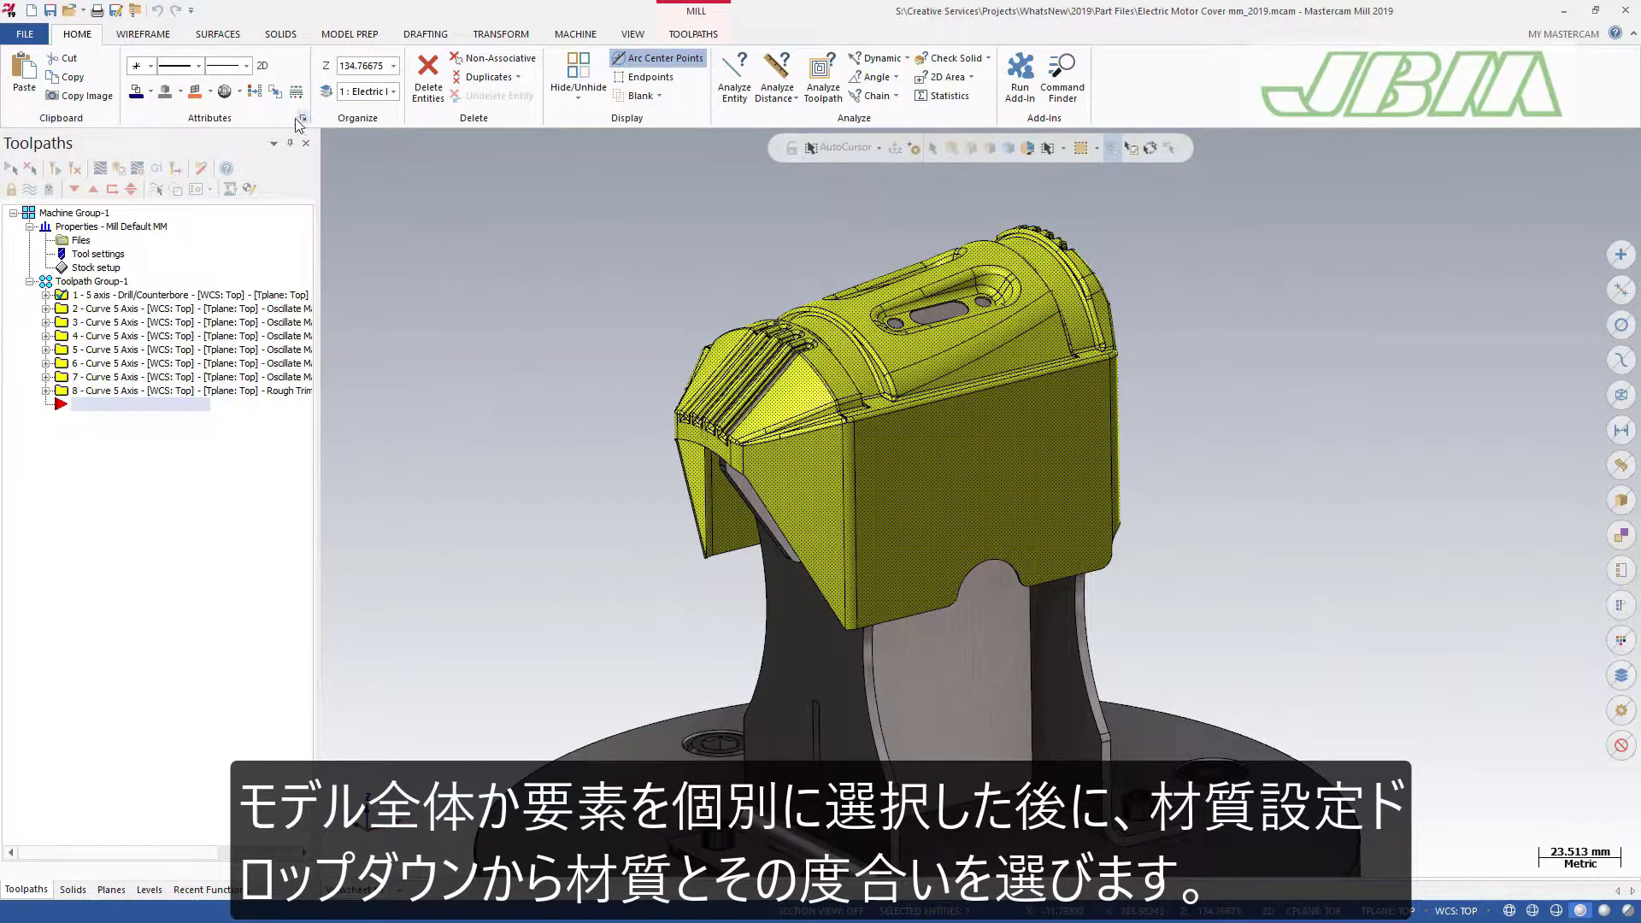
{"action": "left_click", "coordinate": [240, 91]}
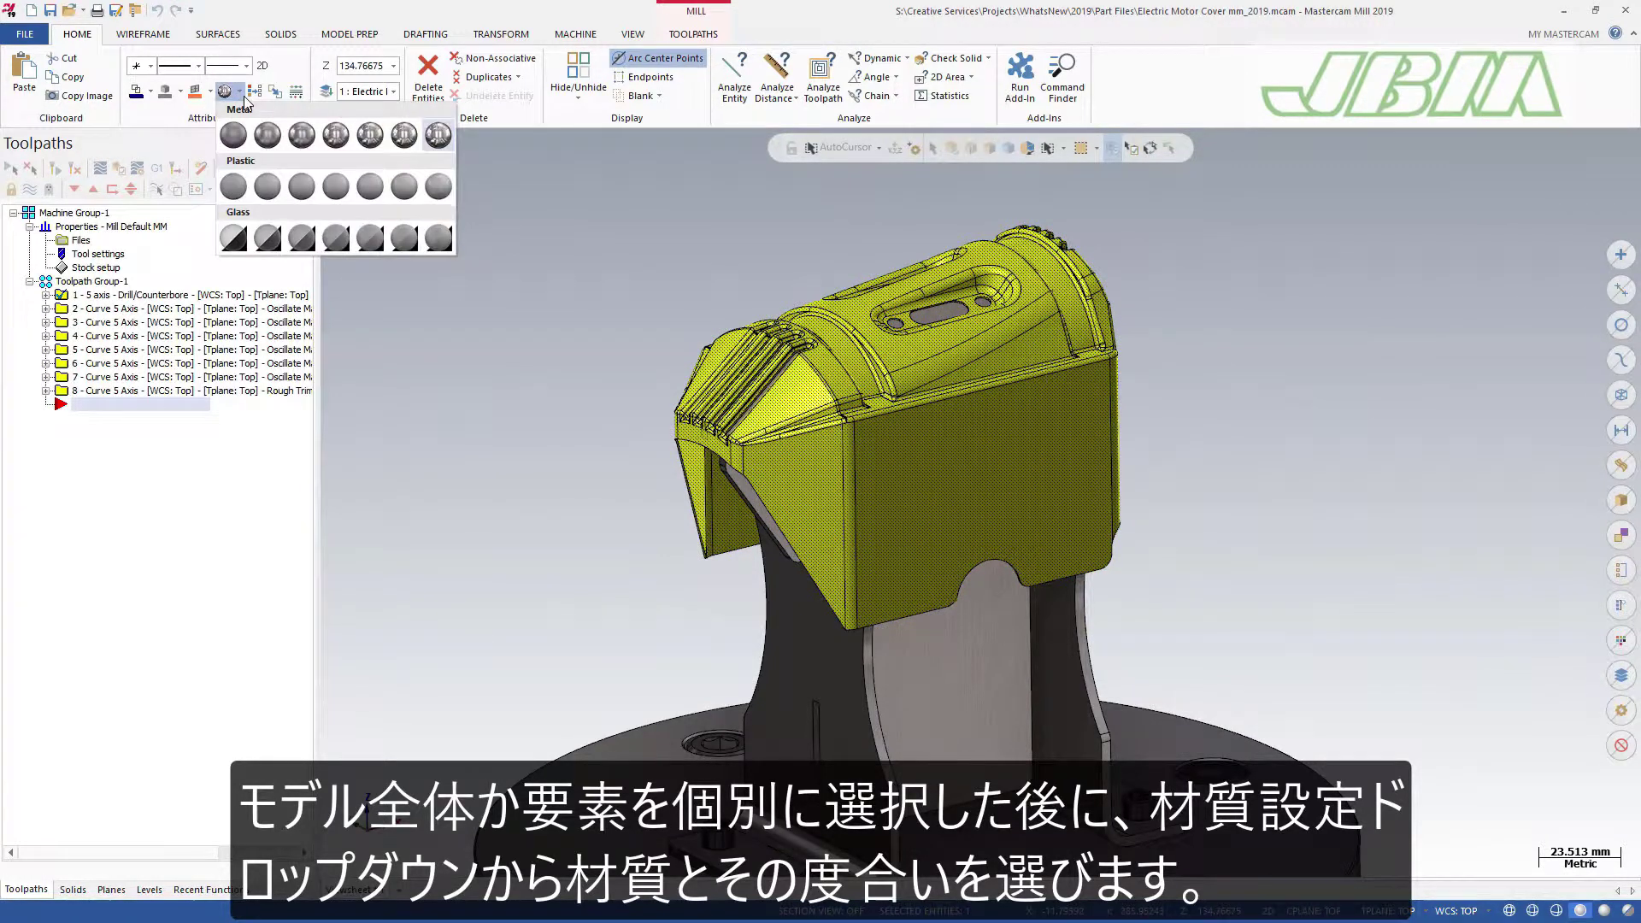
{"action": "left_click", "coordinate": [387, 236]}
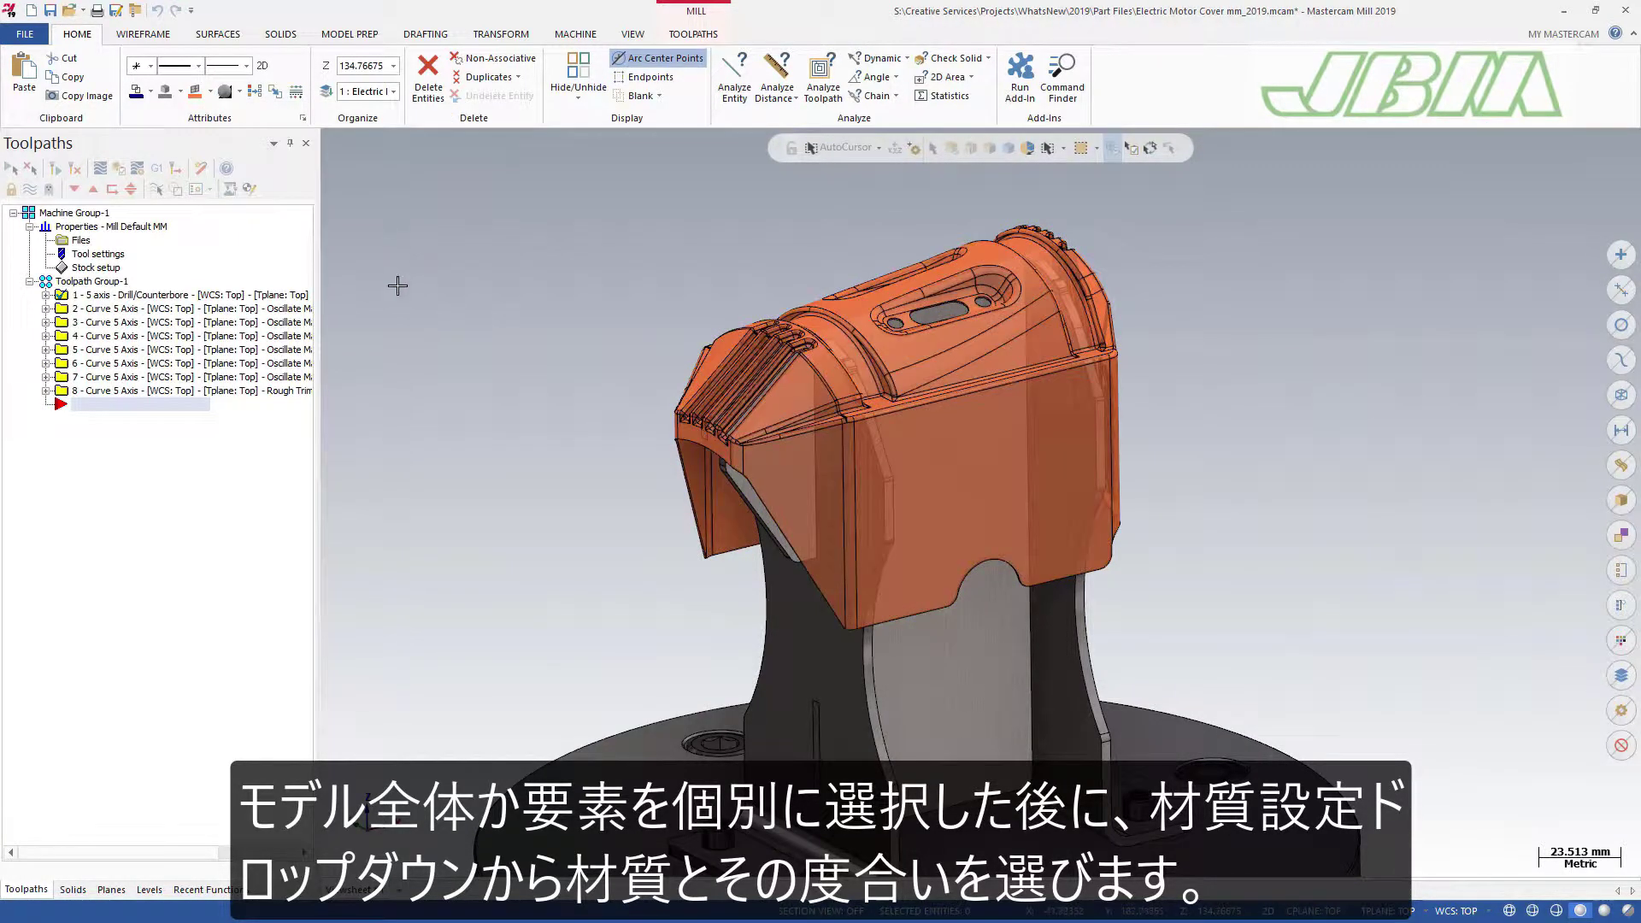
Step: Select the bracket beneath the motor cover and apply the seventh, last Metal level to it
{"action": "left_click", "coordinate": [761, 667]}
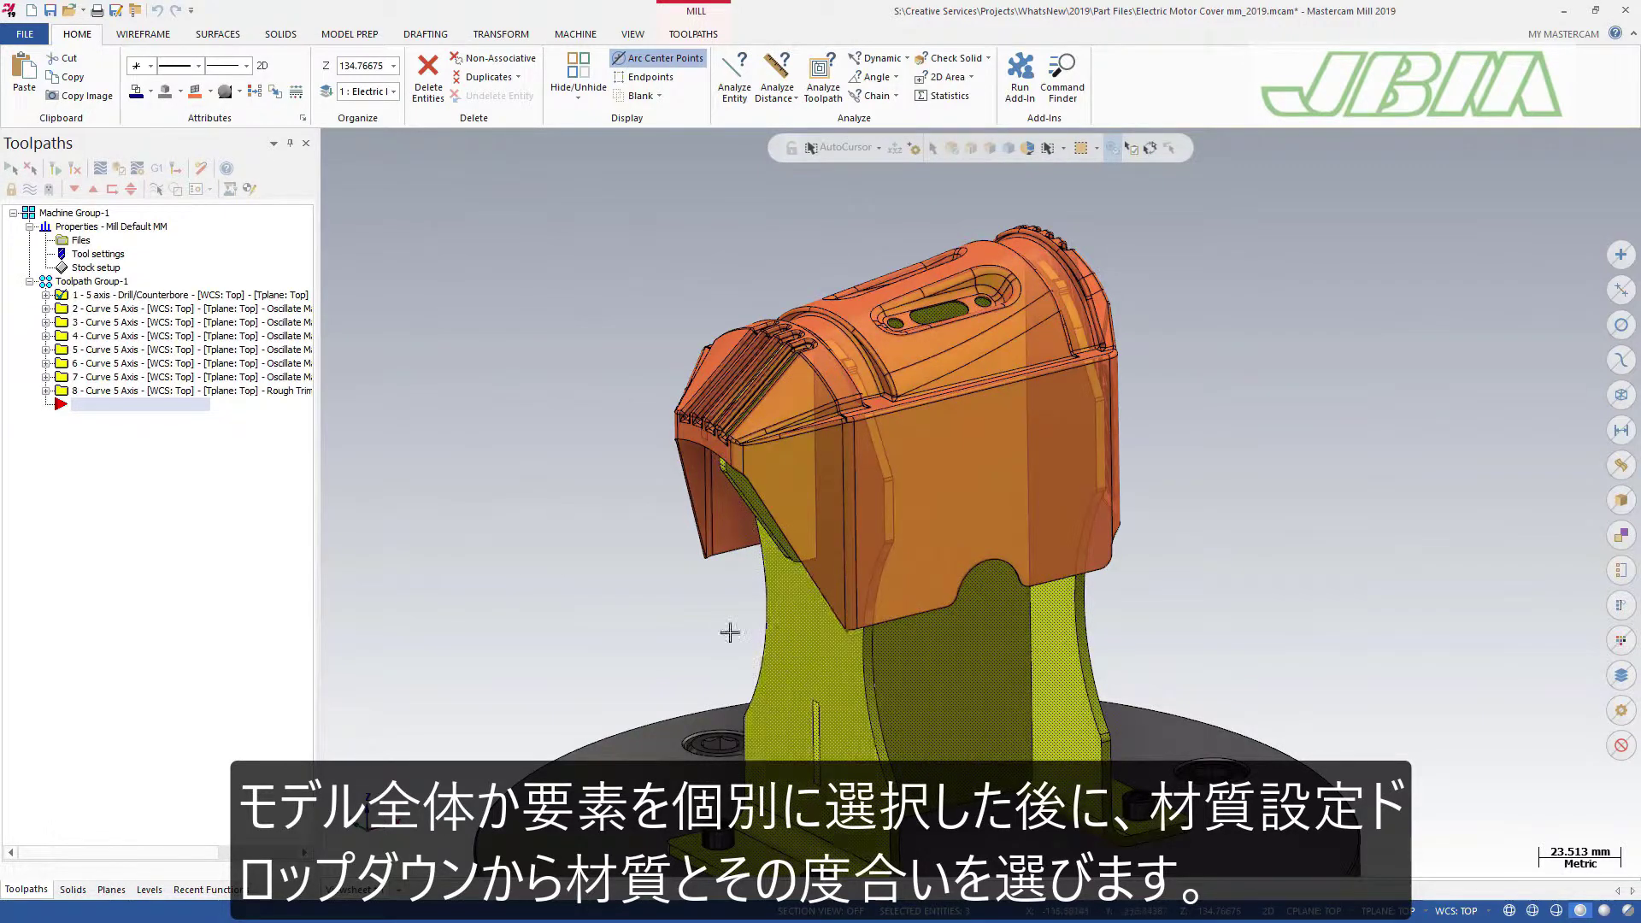
{"action": "left_click", "coordinate": [240, 92]}
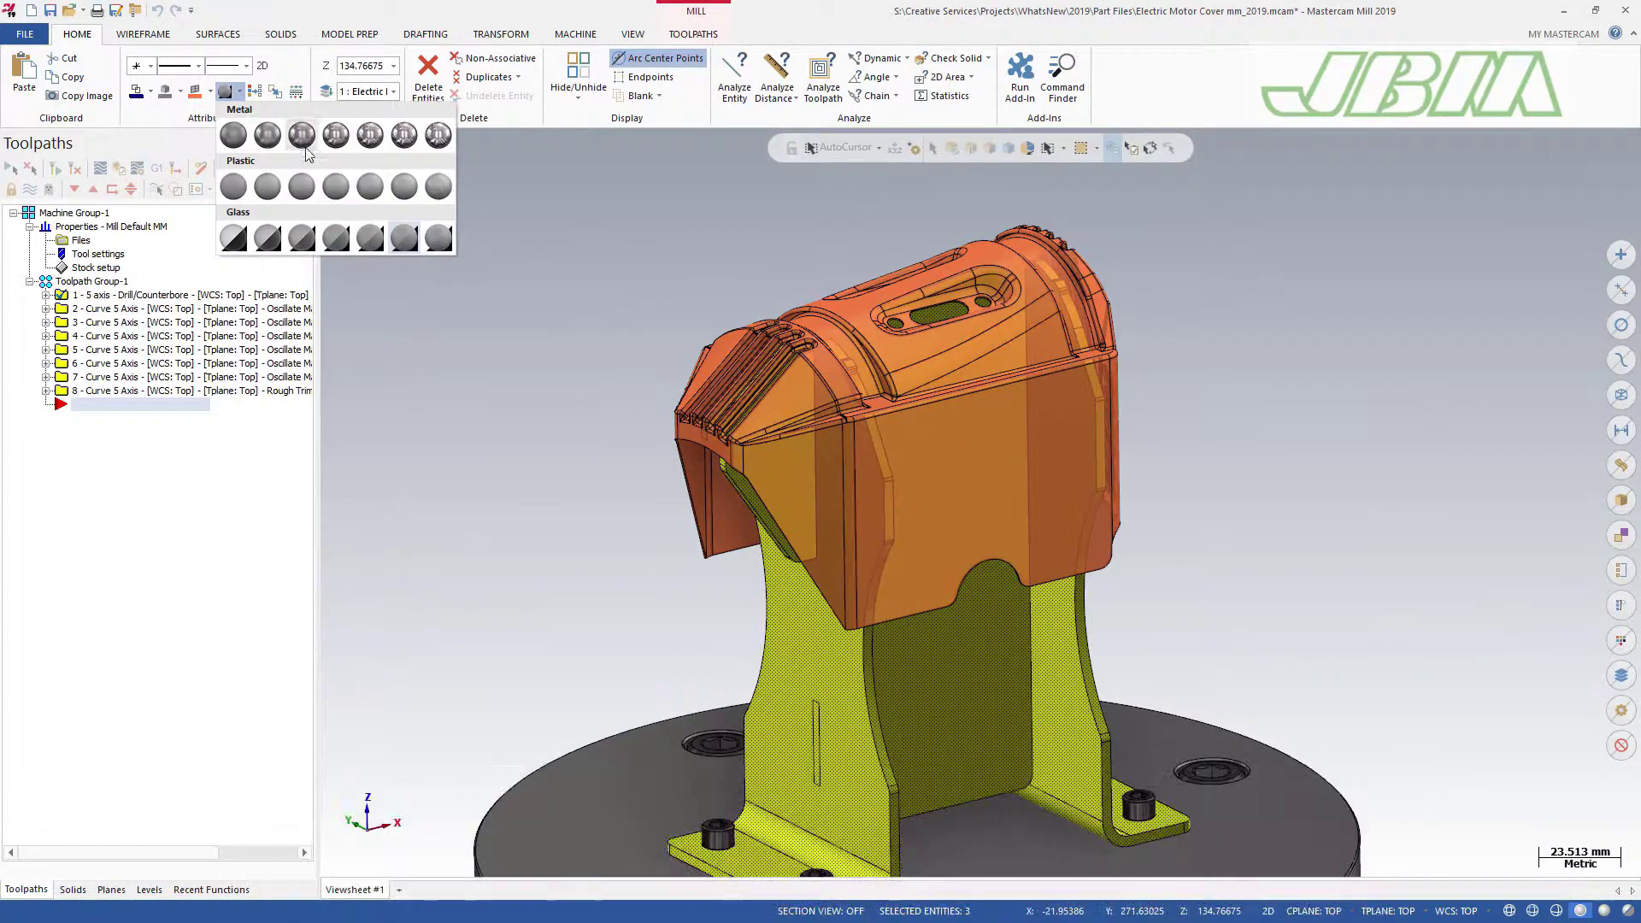
{"action": "left_click", "coordinate": [436, 142]}
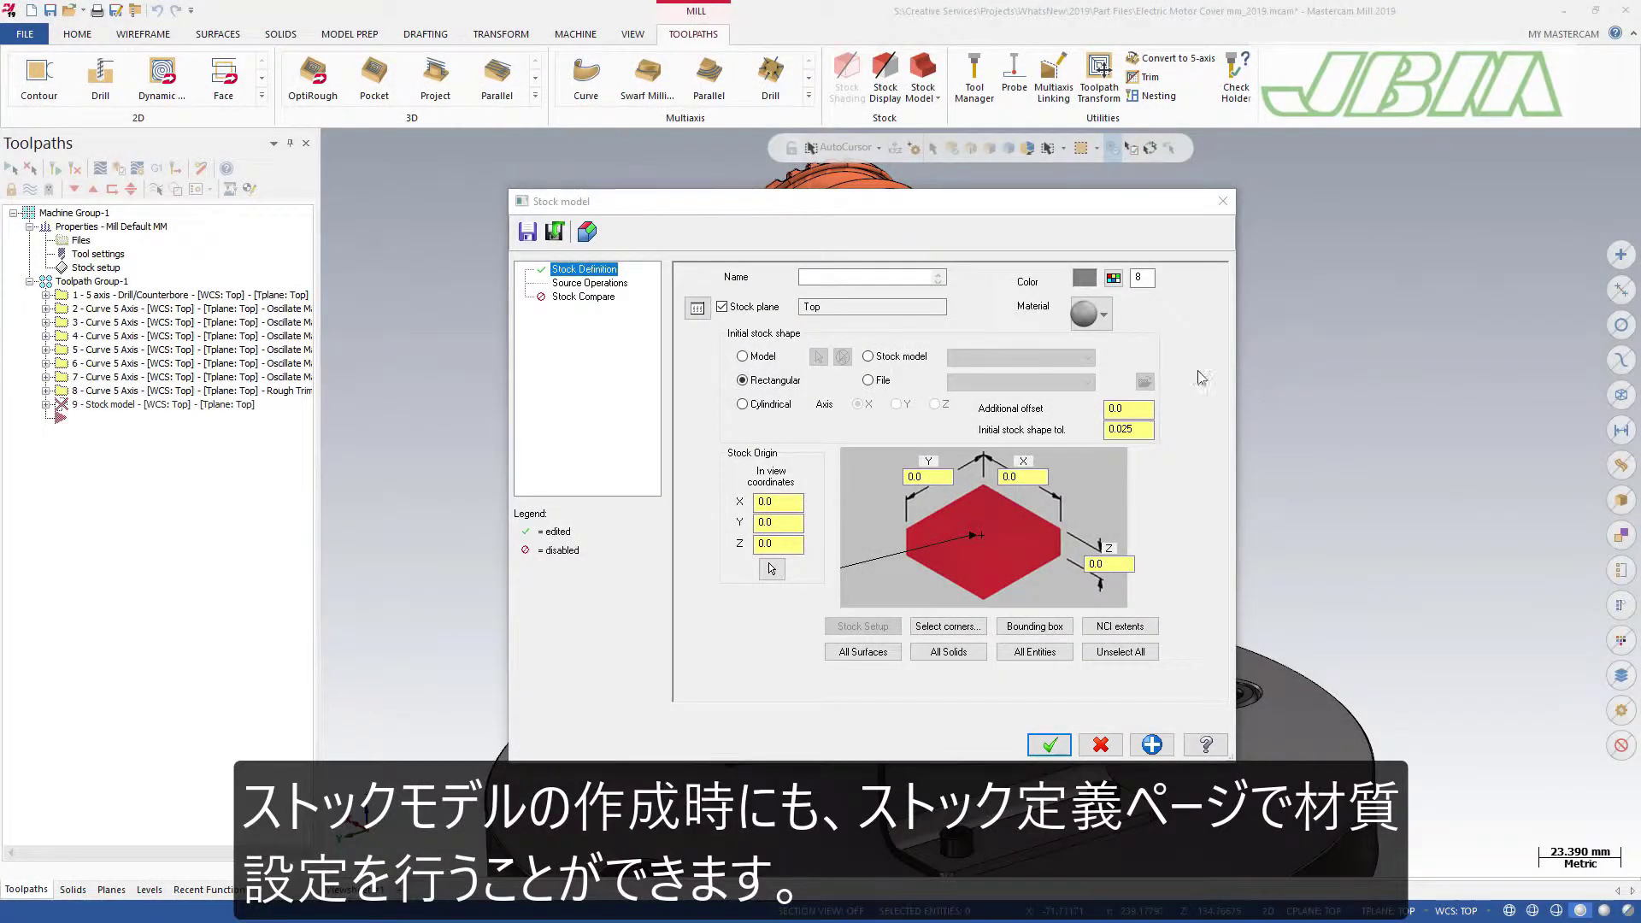
Step: Examine the material choices in the stock model's definition, and inspect the motor cover model's materials from several sides
{"action": "left_click", "coordinate": [1106, 323]}
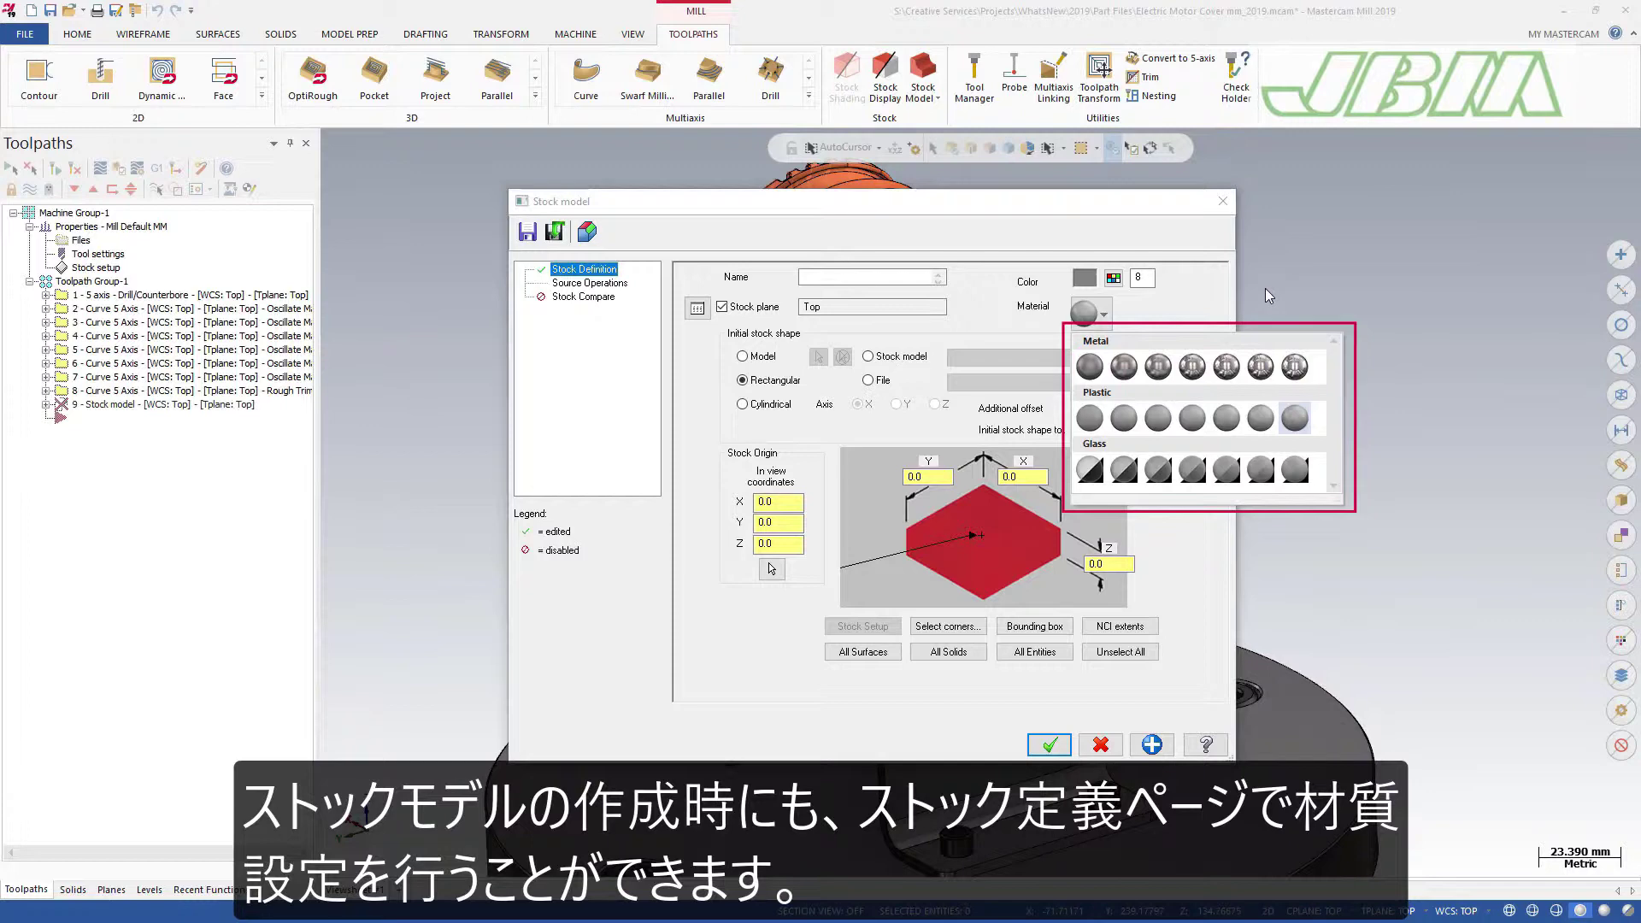
{"action": "left_click", "coordinate": [1212, 300]}
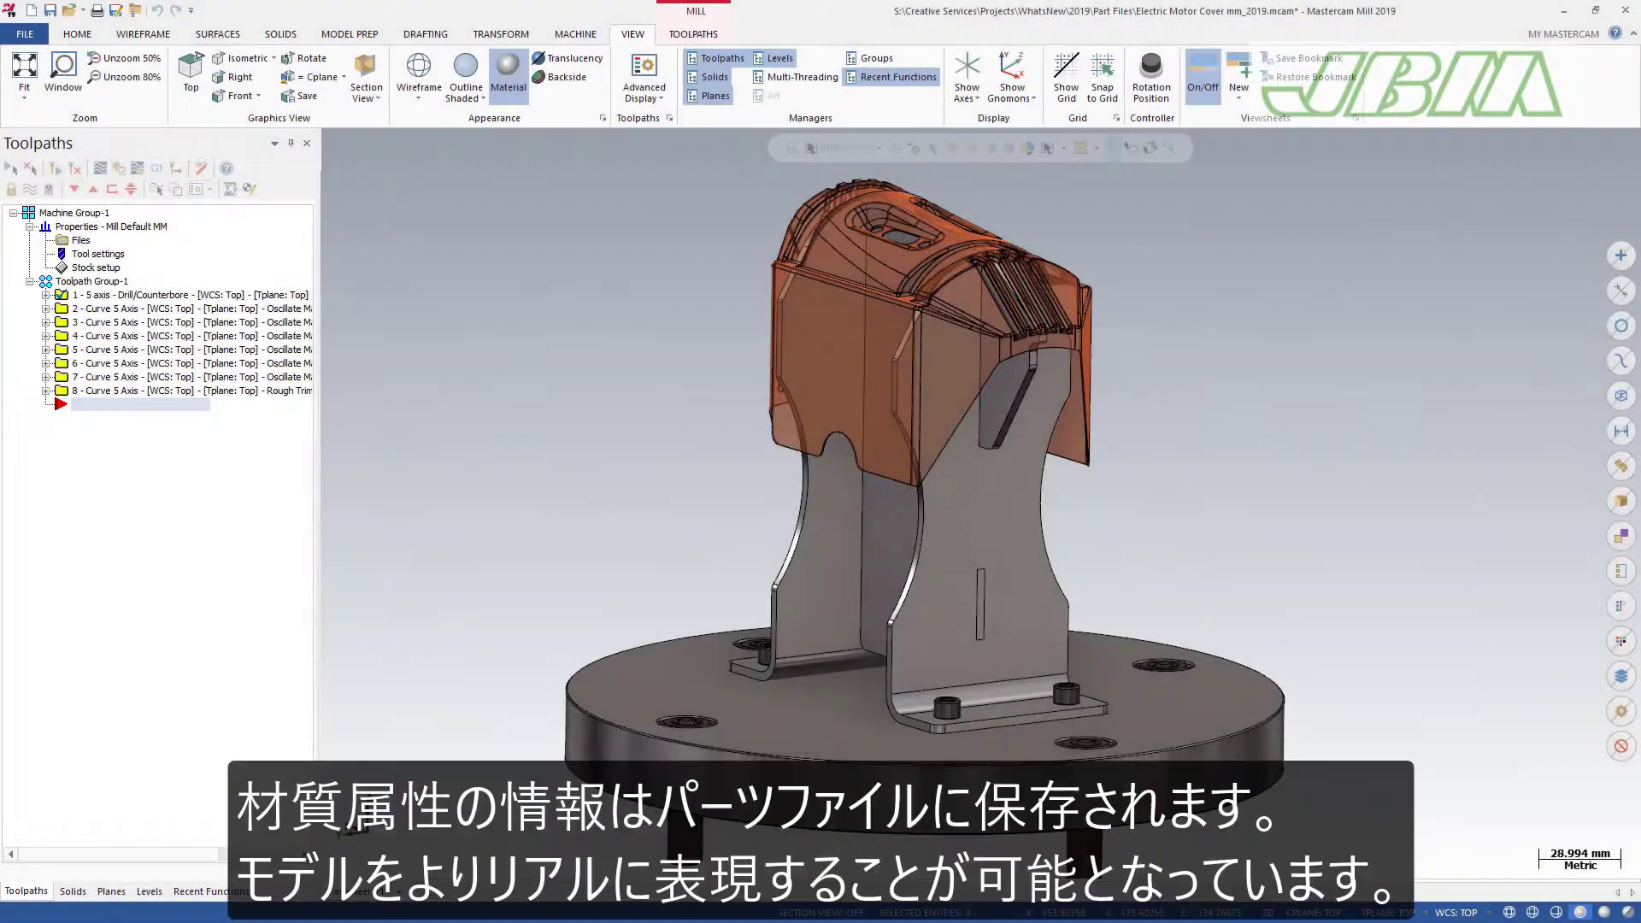
{"action": "middle_click_drag", "start_coordinate": [889, 487], "coordinate": [1464, 498]}
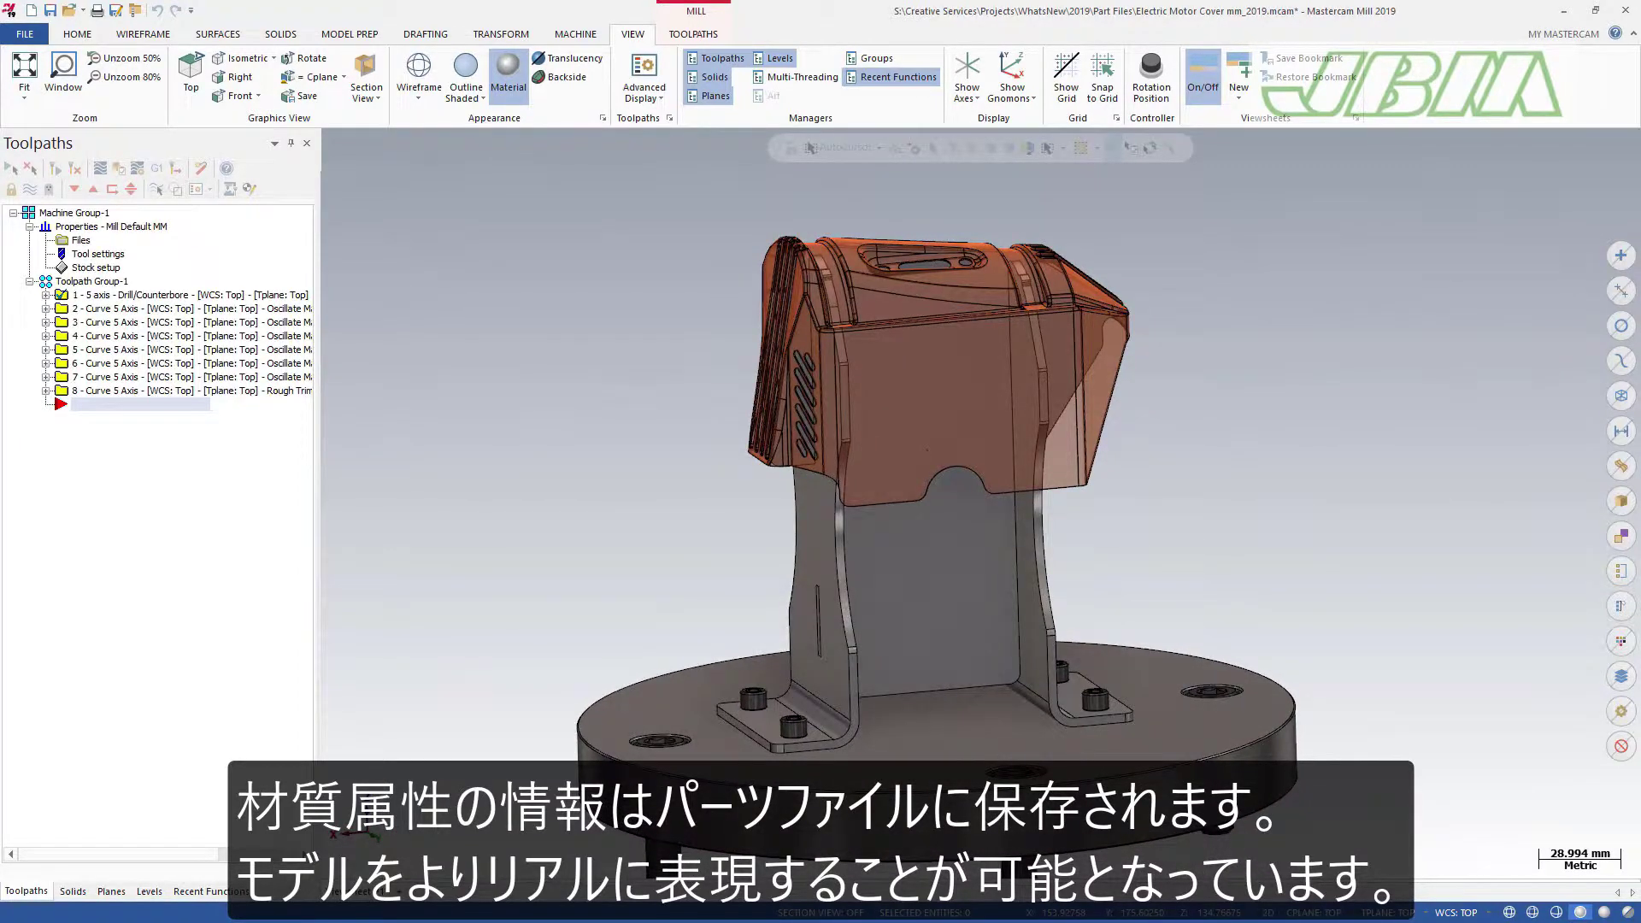